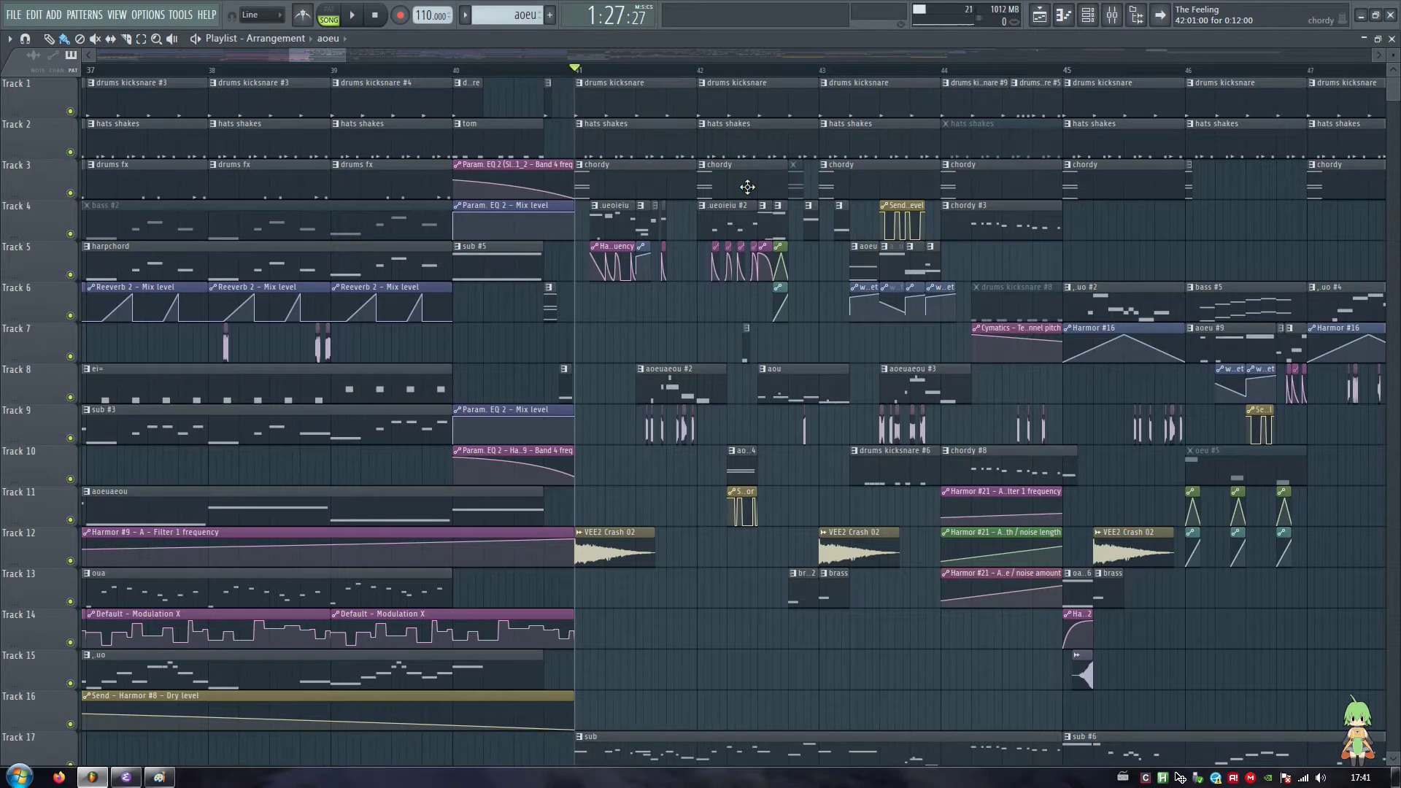
- Solo Tracks 4 and 5 and listen to their clips from bar 41
scroll(637, 69, up, 4)
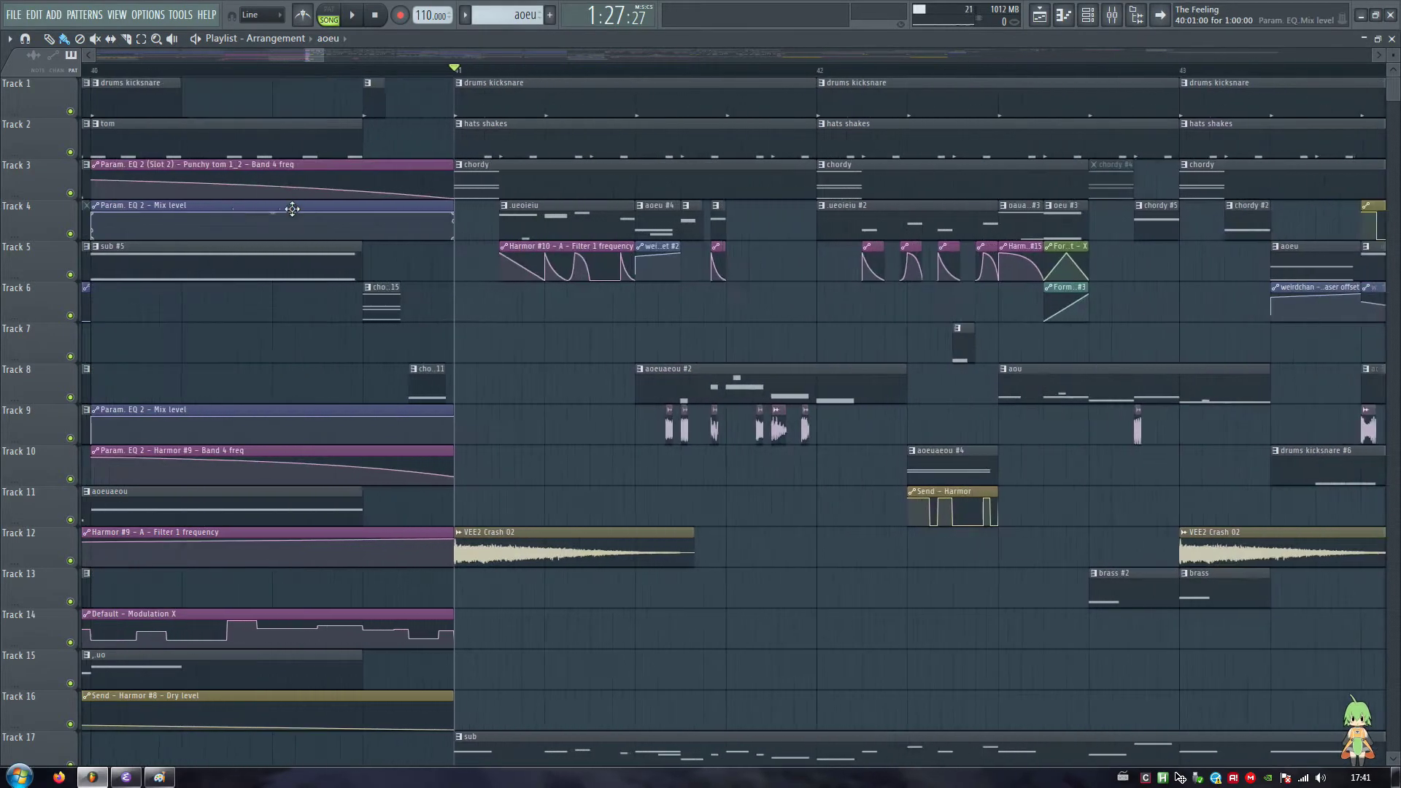
right_click(70, 234)
ctrl+click(70, 274)
key(space)
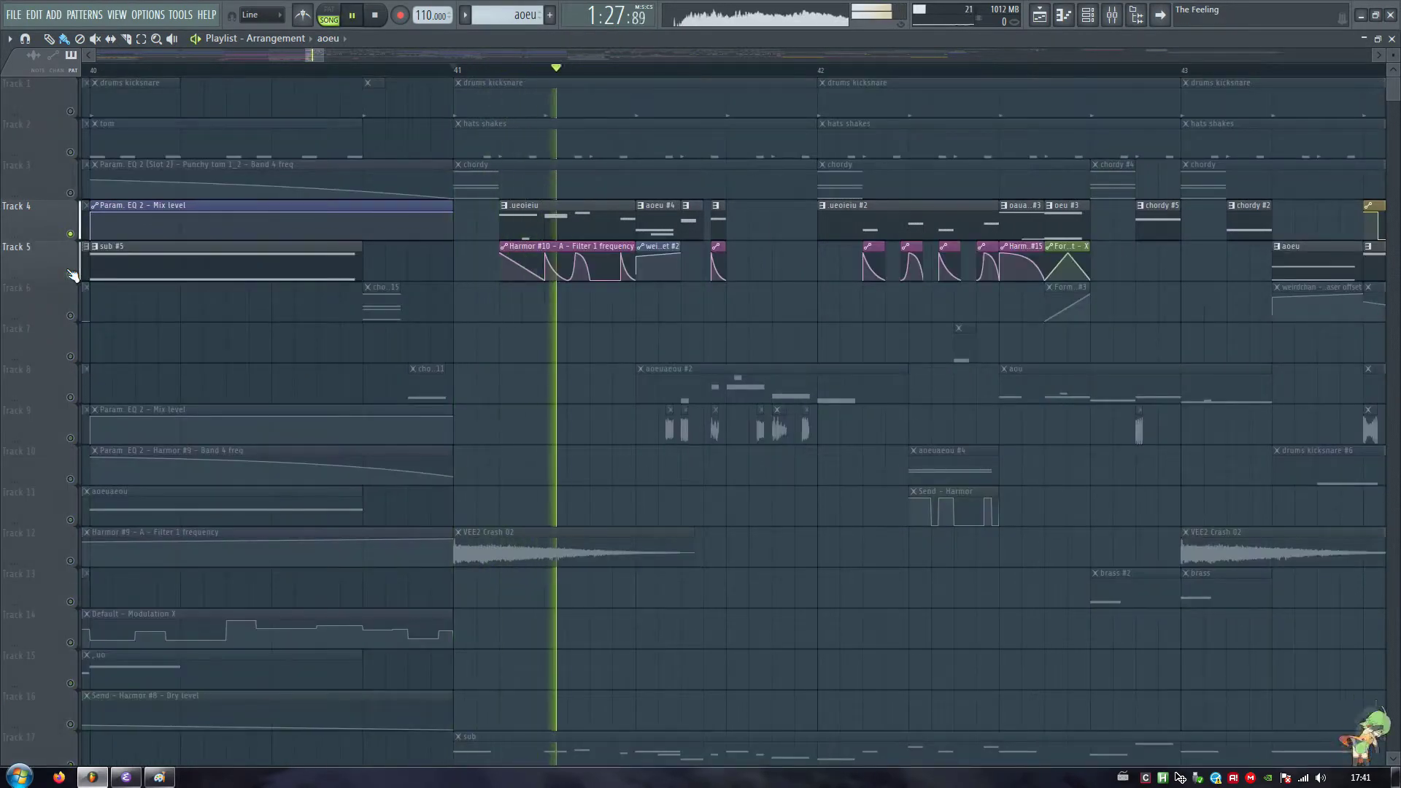
click(637, 72)
scroll(634, 66, down, 3)
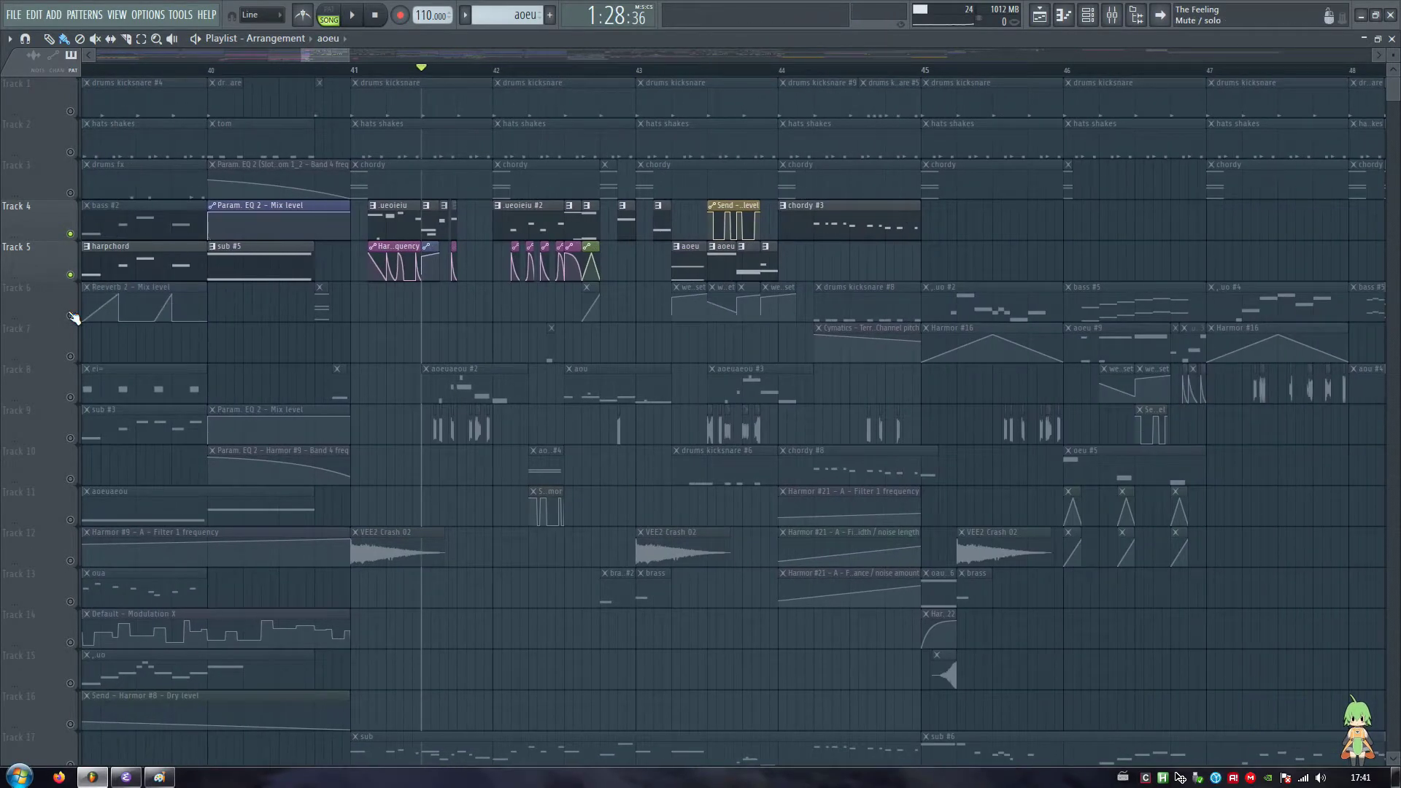
- Add Track 6 to the soloed tracks and play the aoeu clips in bar 43
ctrl+click(70, 316)
ctrl+click(70, 274)
click(108, 214)
ctrl+click(70, 234)
click(668, 72)
key(space)
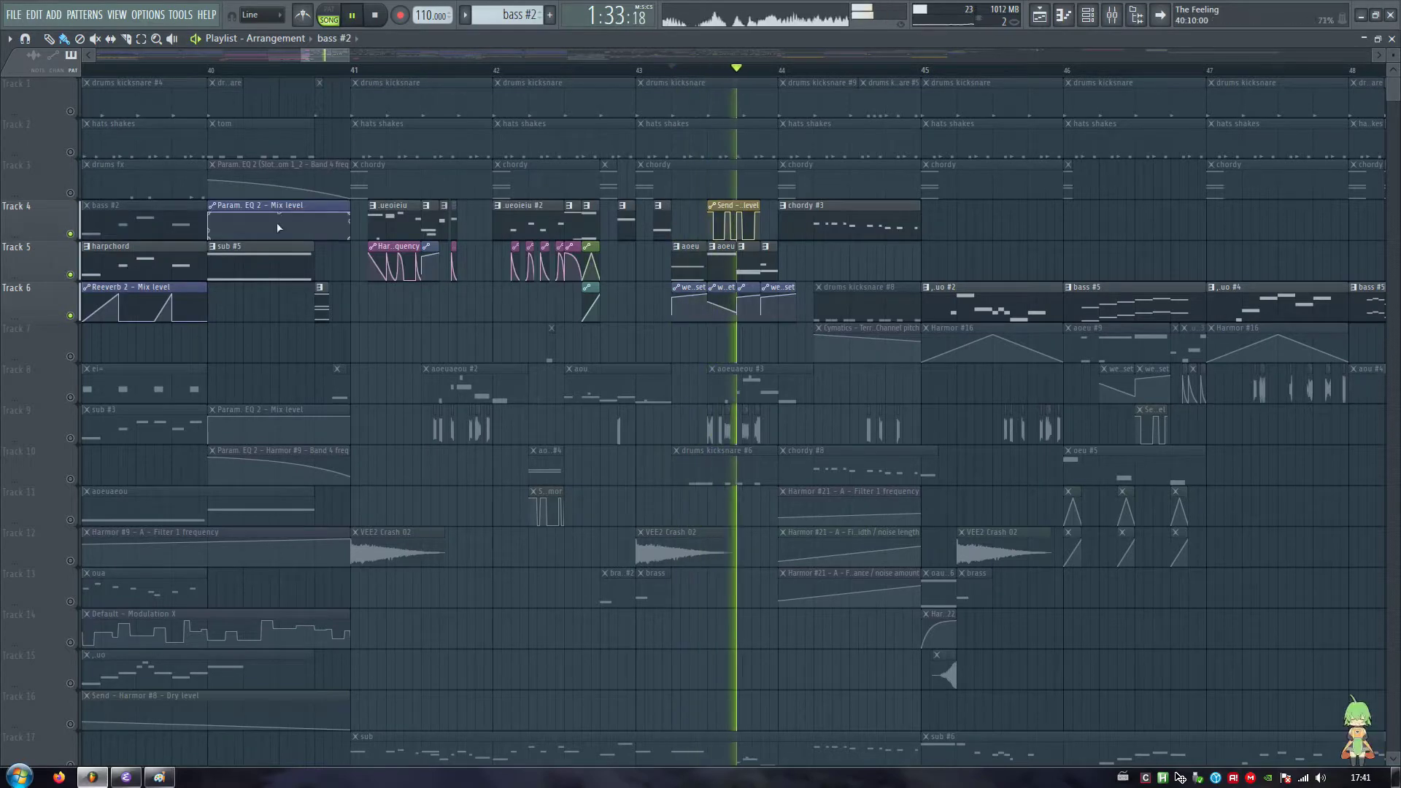
- Unsolo the tracks, play the passage in the full mix, and return the playhead to bar 41
key(space)
ctrl+click(70, 275)
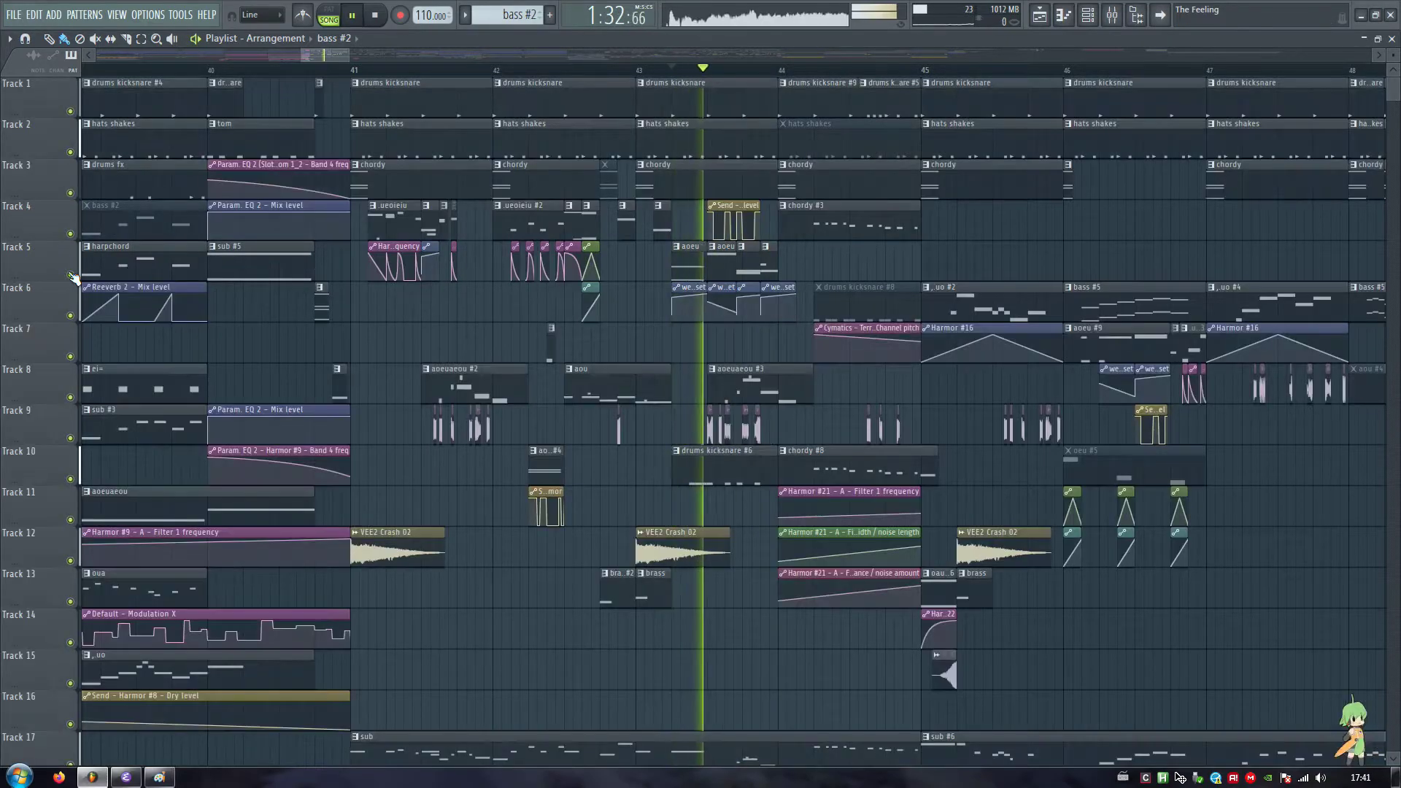
key(space)
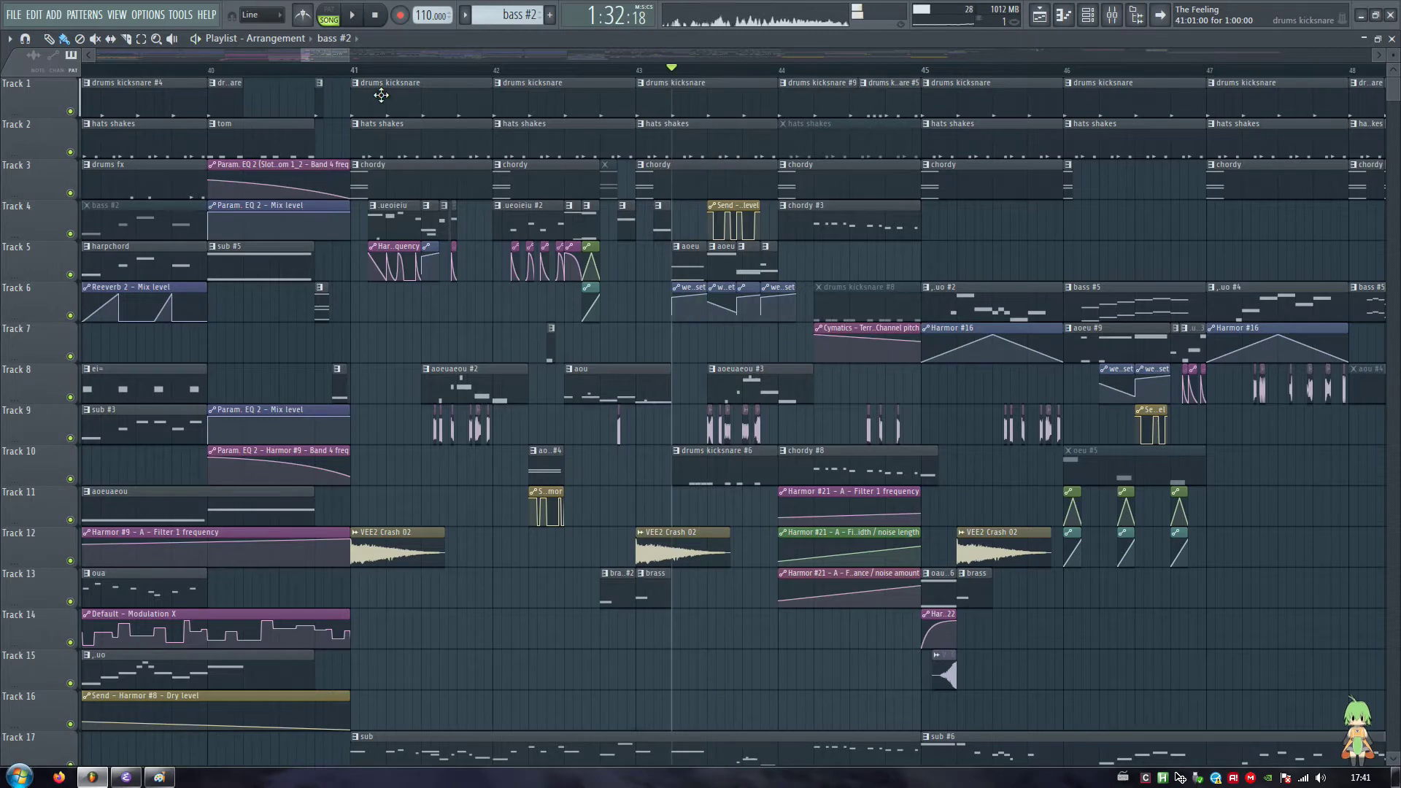
click(353, 70)
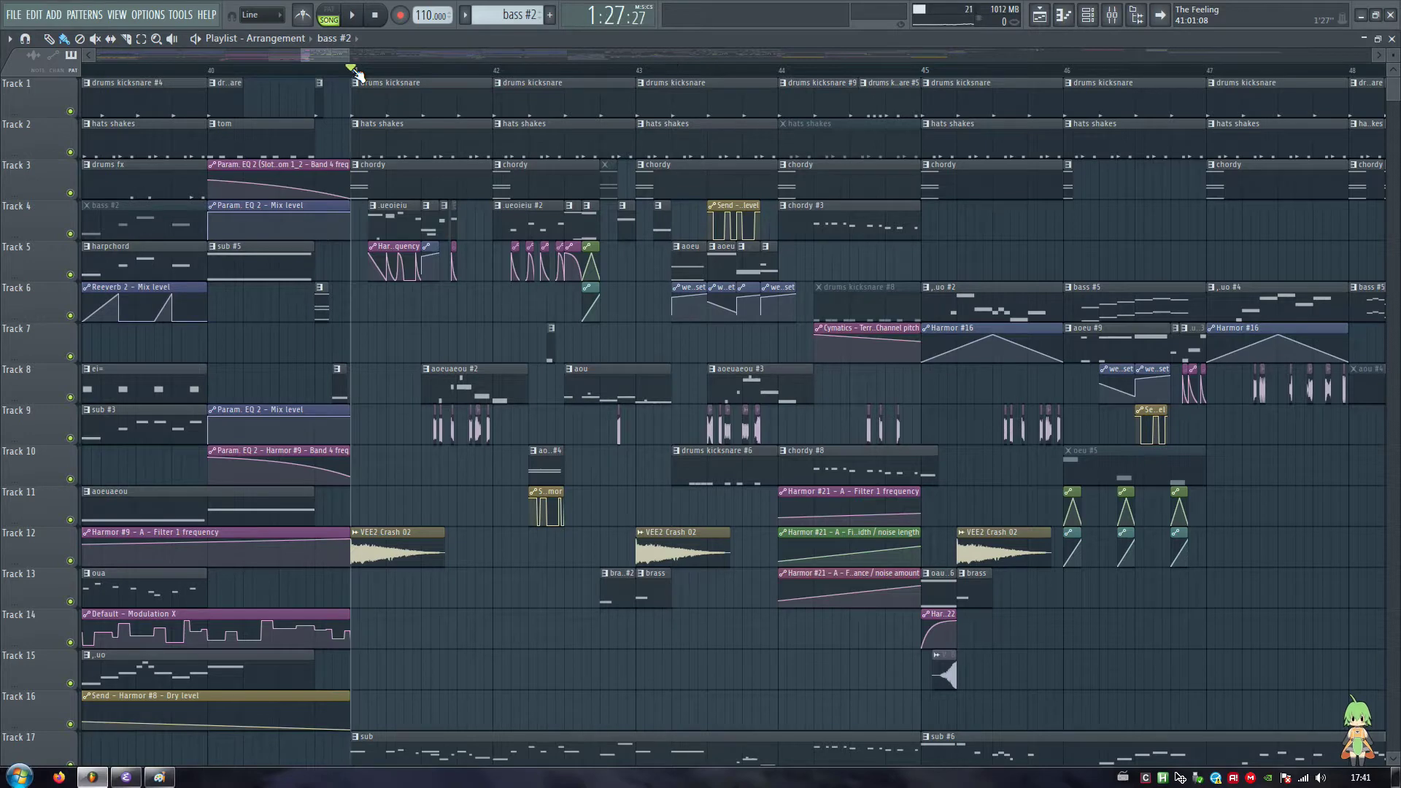
- Switch from the playlist to the channel rack and create a new pattern named oeuaoeu
key(F5)
click(783, 114)
drag(763, 82, 894, 54)
click(755, 48)
click(755, 106)
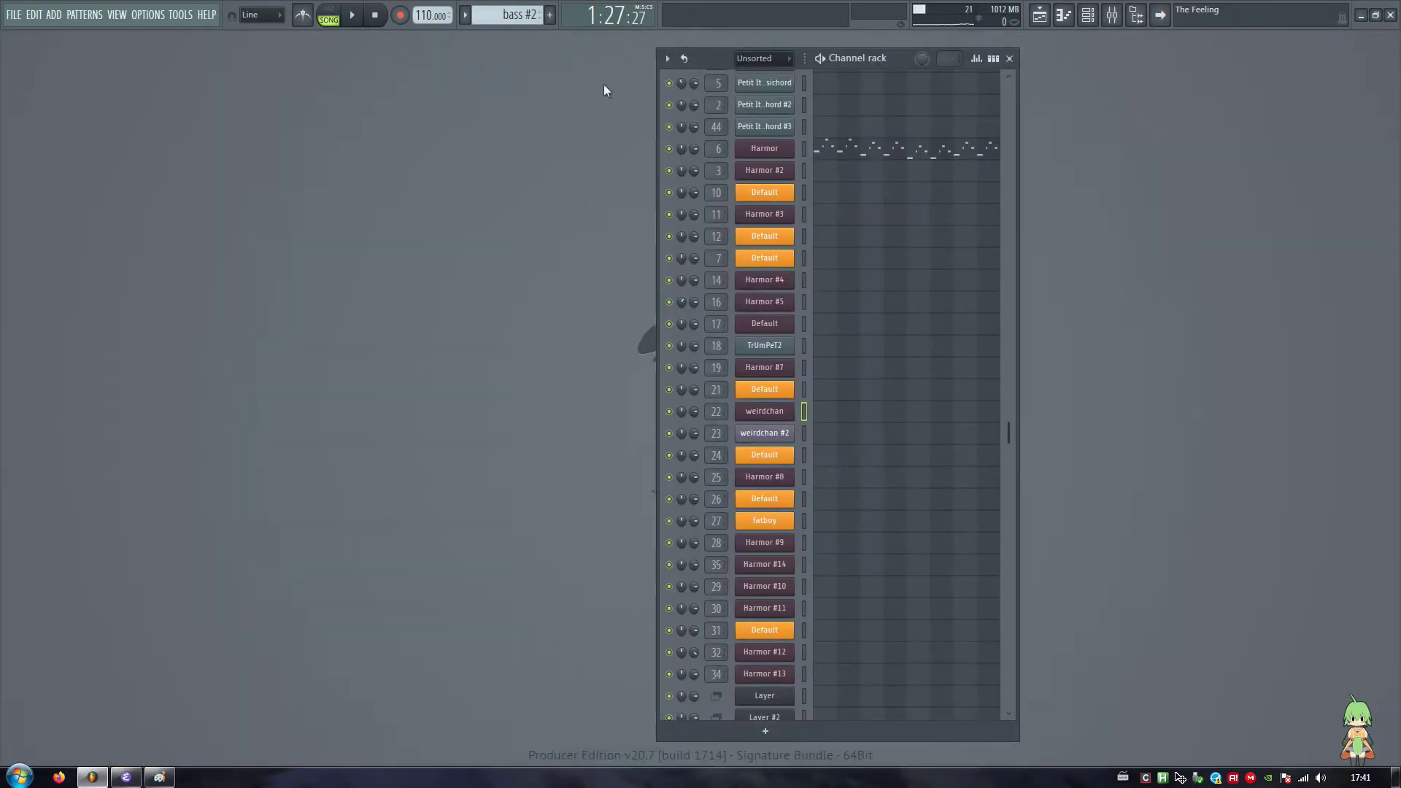
scroll(839, 610, down, 4)
click(549, 15)
text(oeuaoeu)
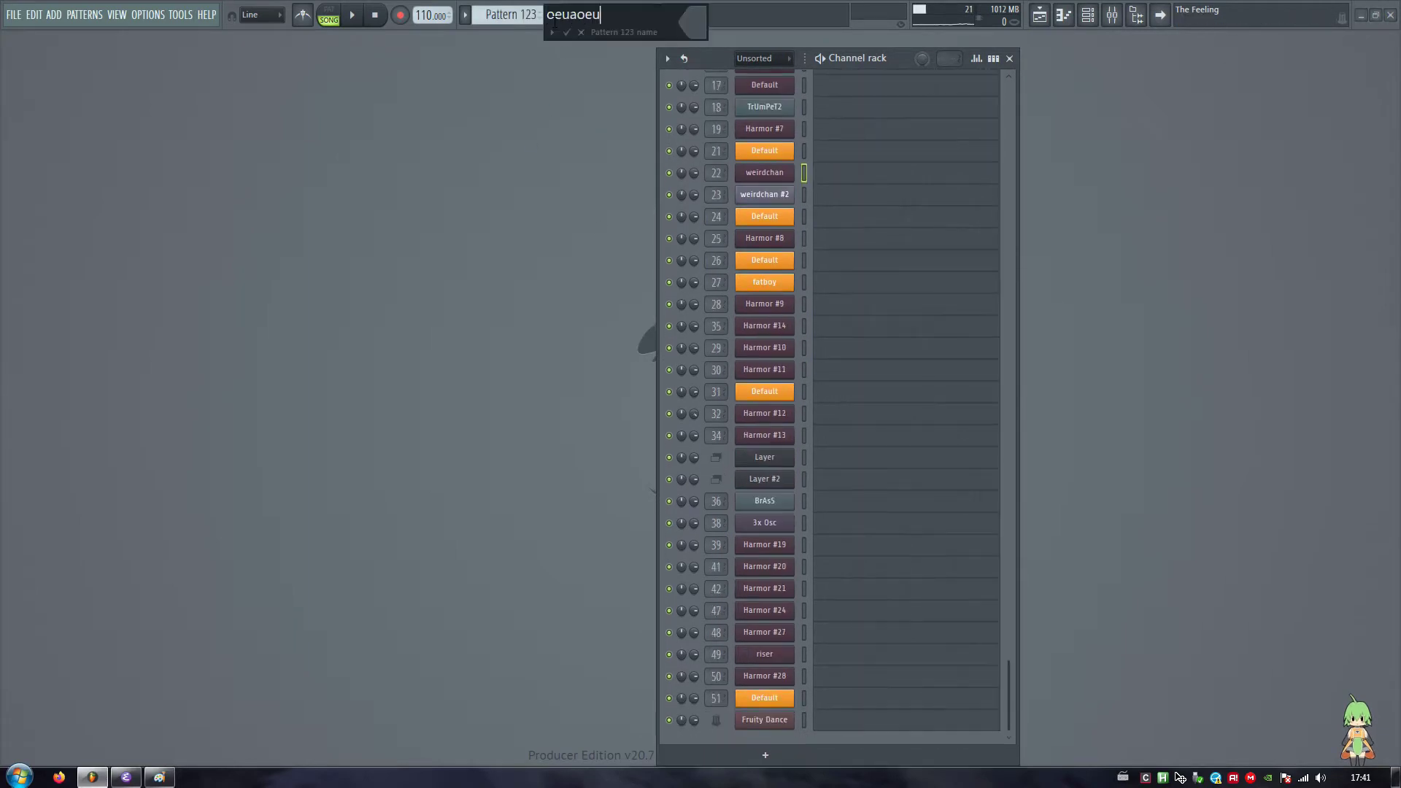
key(Return)
- Add a new Harmor channel, load its Default preset, and play a test note
click(768, 756)
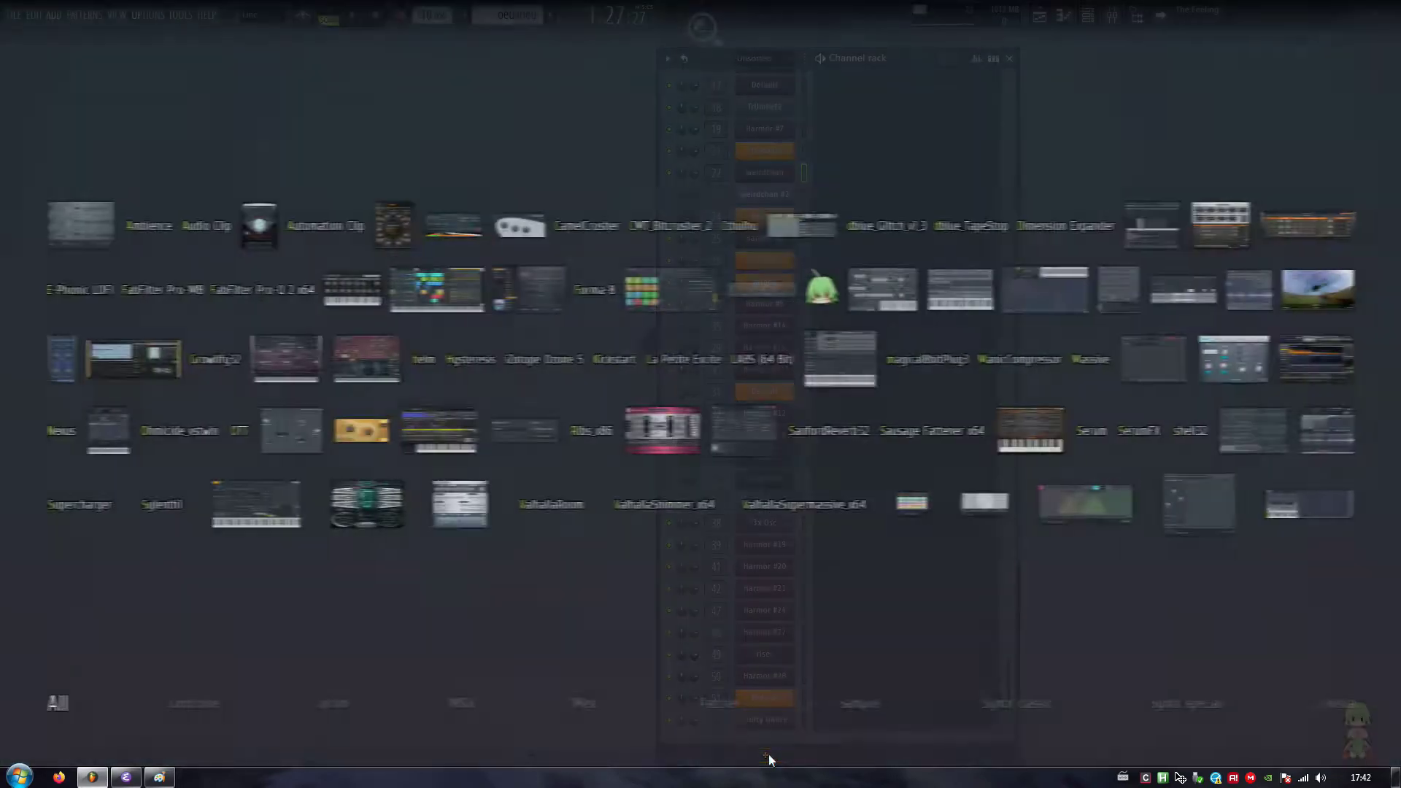
click(367, 363)
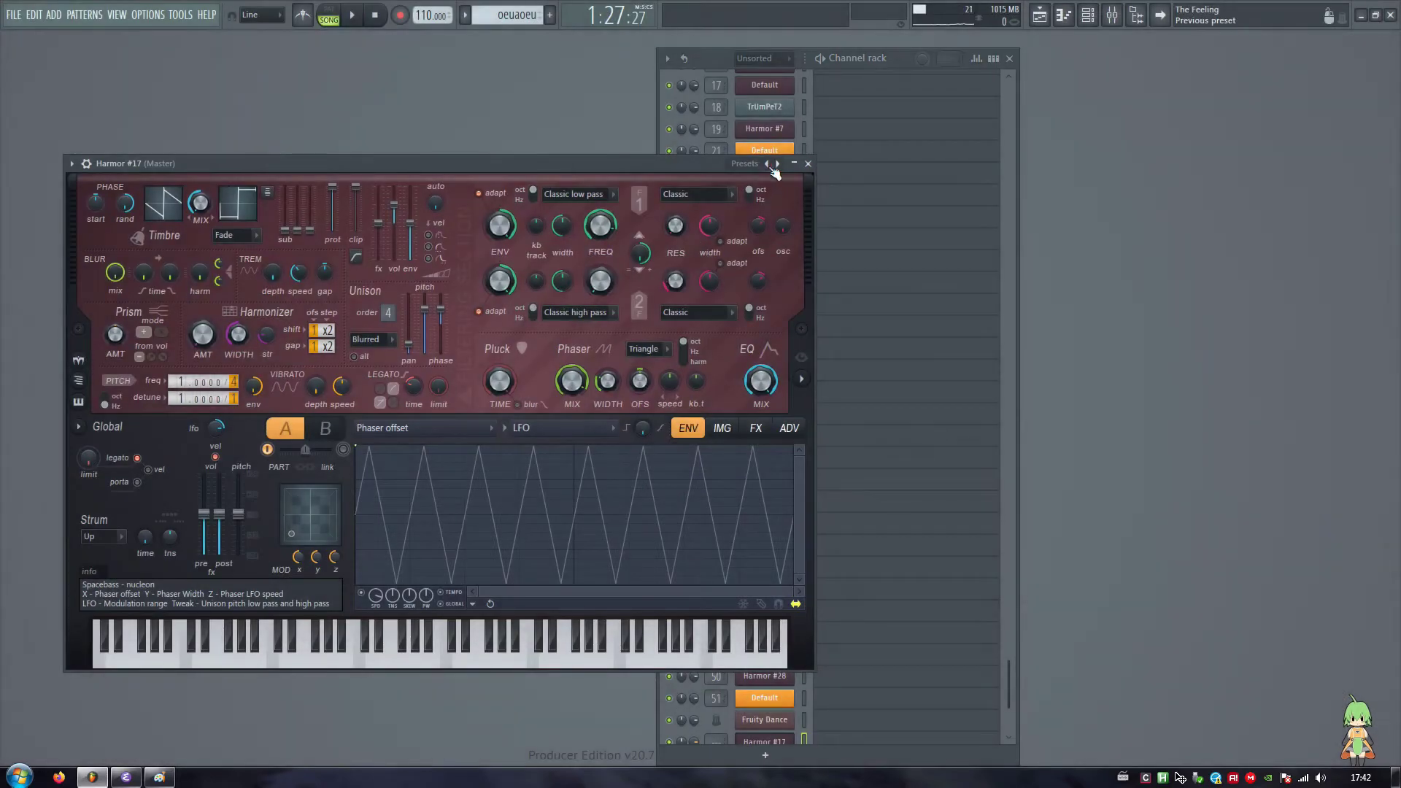
click(772, 165)
click(808, 357)
drag(463, 168, 707, 151)
key(x)
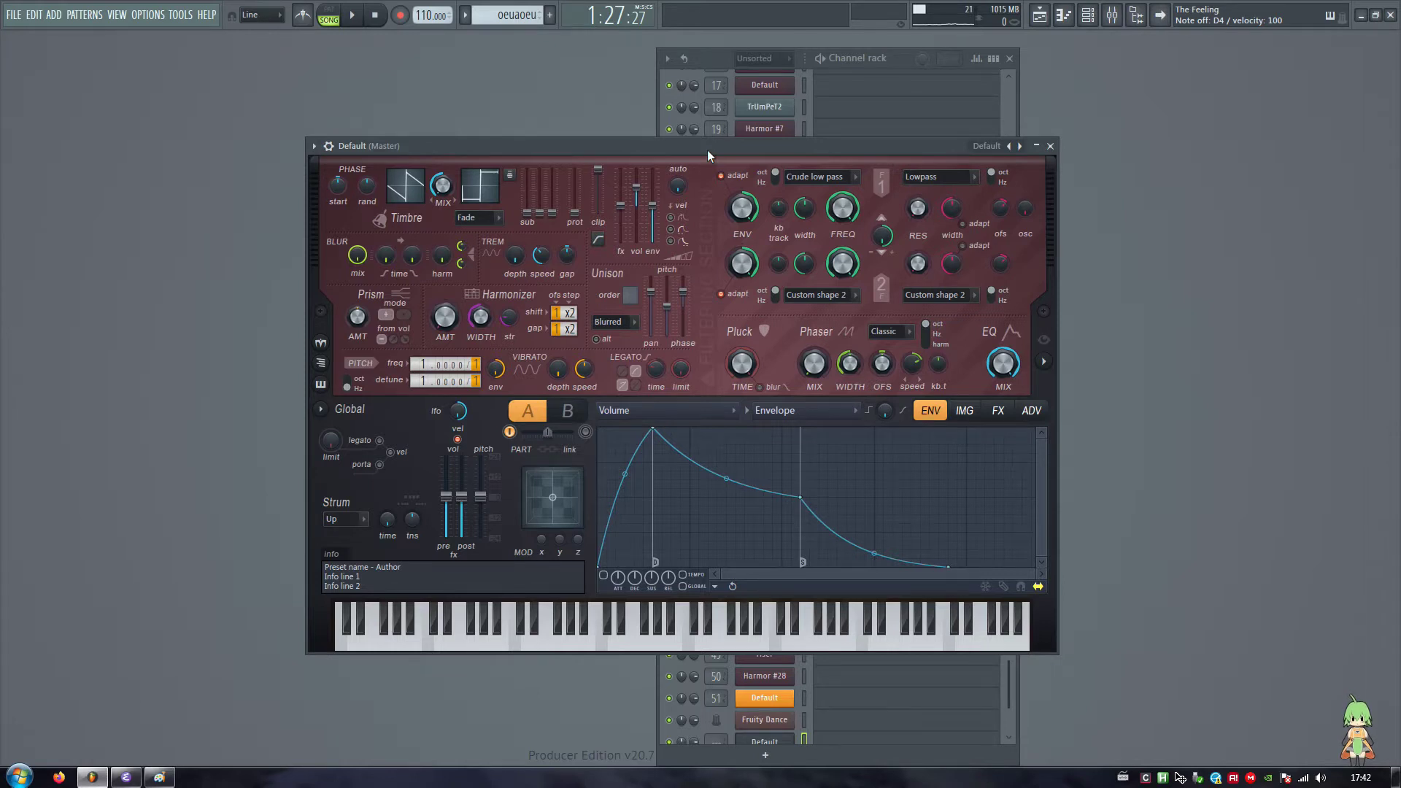
- Lower Harmor's phaser speed and set the phaser type to Deep
drag(911, 363, 911, 379)
click(904, 338)
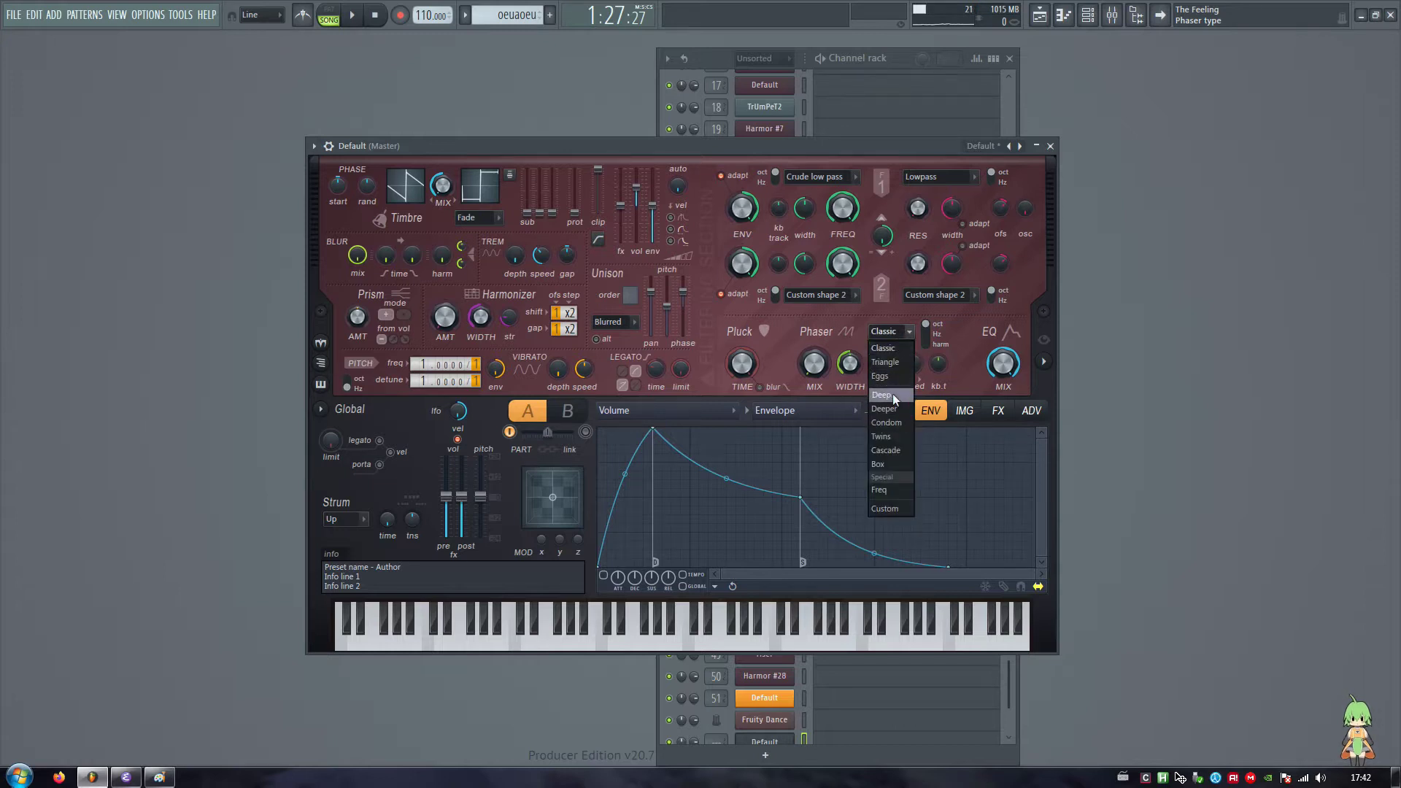
click(891, 393)
click(928, 336)
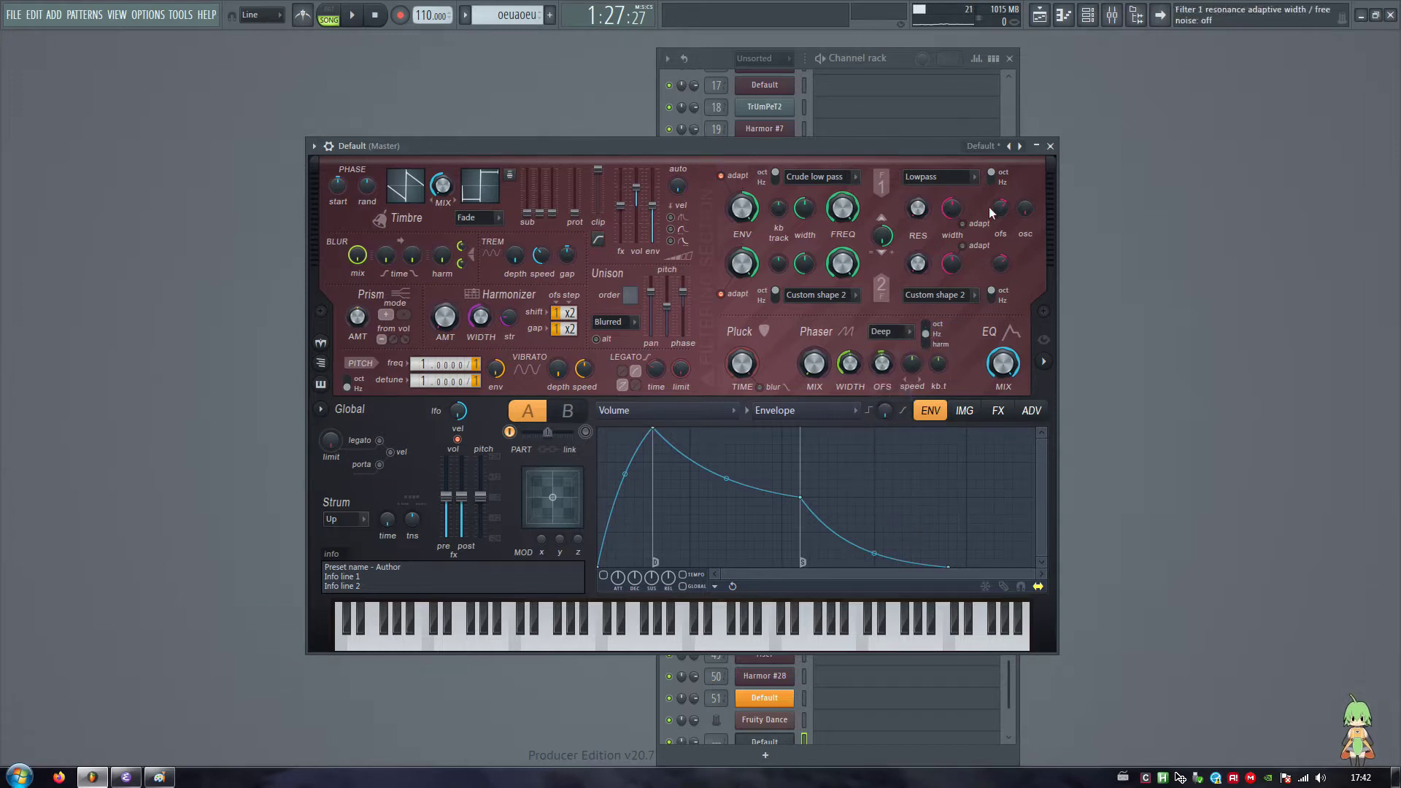
- Show Harmor's spectral display, set the phaser mix to 100%, and audition a run of notes
click(1043, 361)
drag(902, 147, 598, 139)
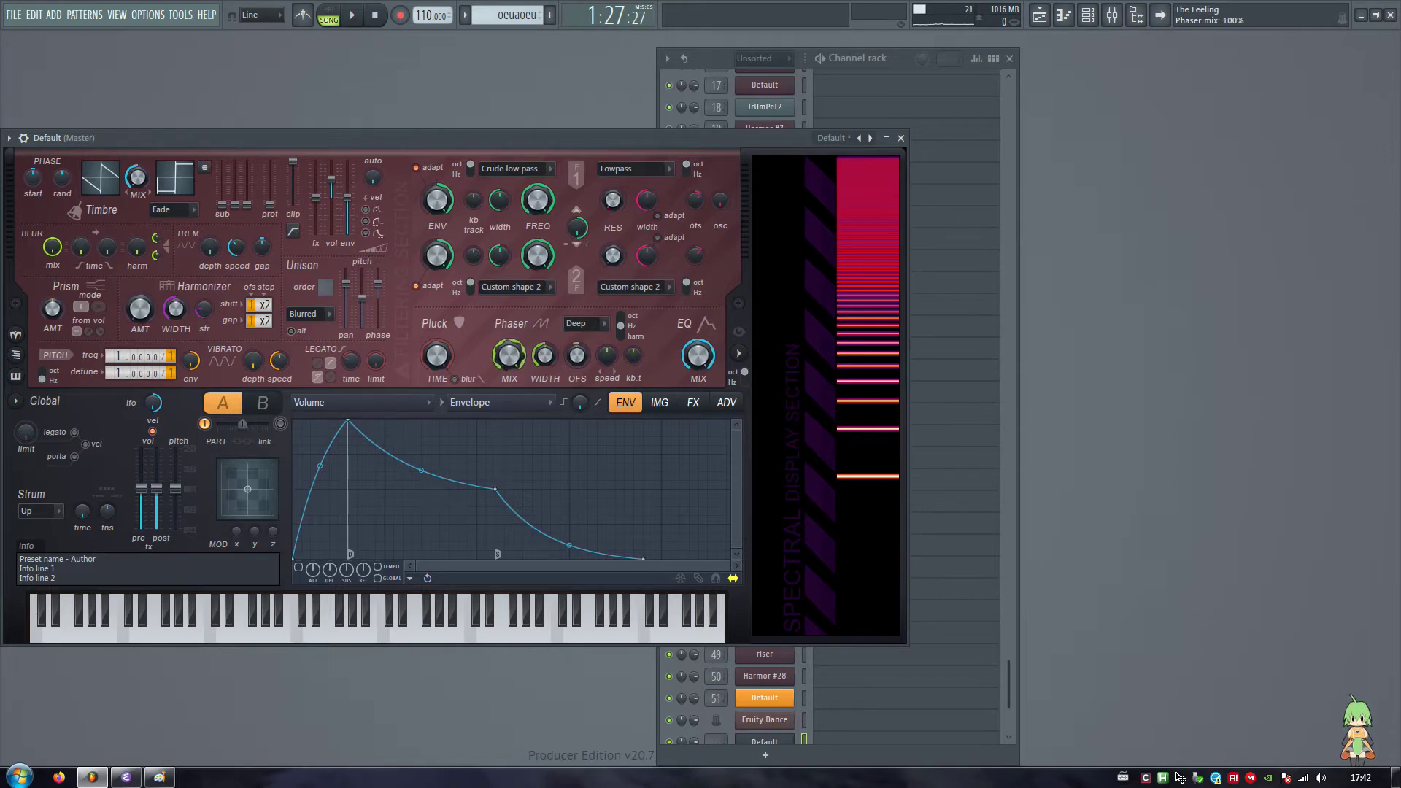
key(c)
key(v)
key(m)
key(period)
key(comma)
key(m)
key(v)
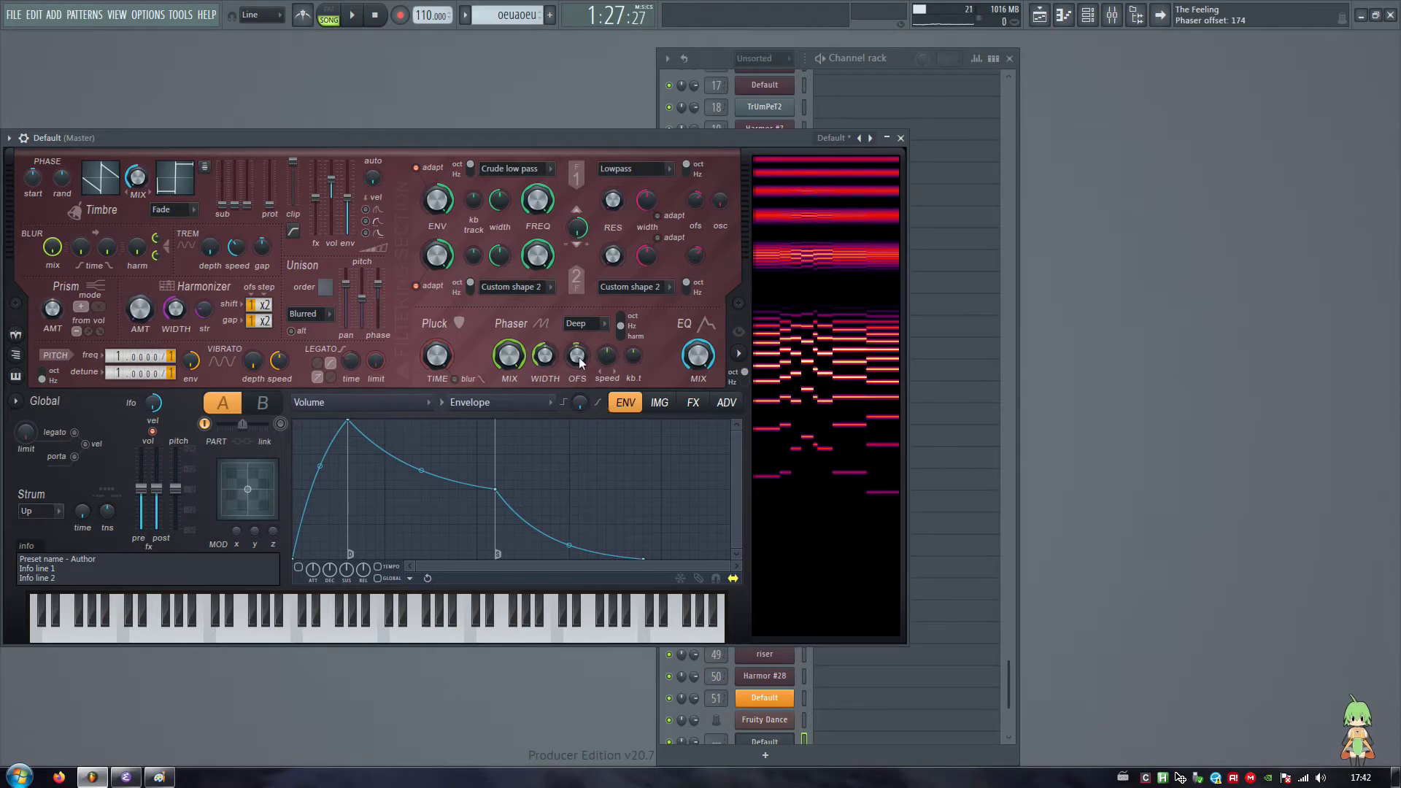
- Sweep the phaser offset and adjust the phaser width to about 60% while playing test notes
key(v)
mouse_move(576, 357)
mouse_down()
mouse_move(576, 323)
mouse_move(574, 358)
mouse_up()
key(n)
key(z)
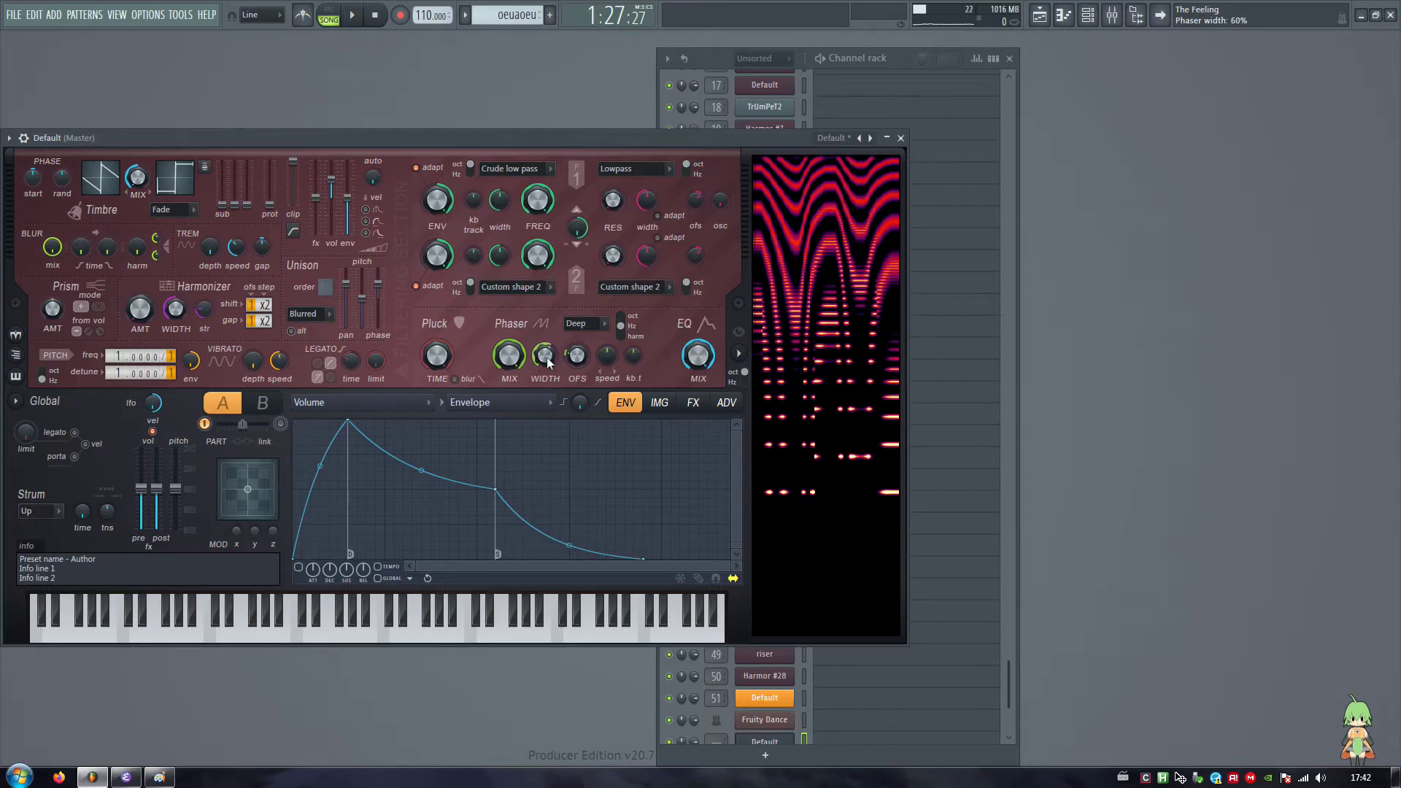
key(b)
drag(577, 359, 576, 323)
- Close Harmor and open the piano roll of the new Default channel at the end of the channel rack
key(Escape)
scroll(863, 181, down, 1)
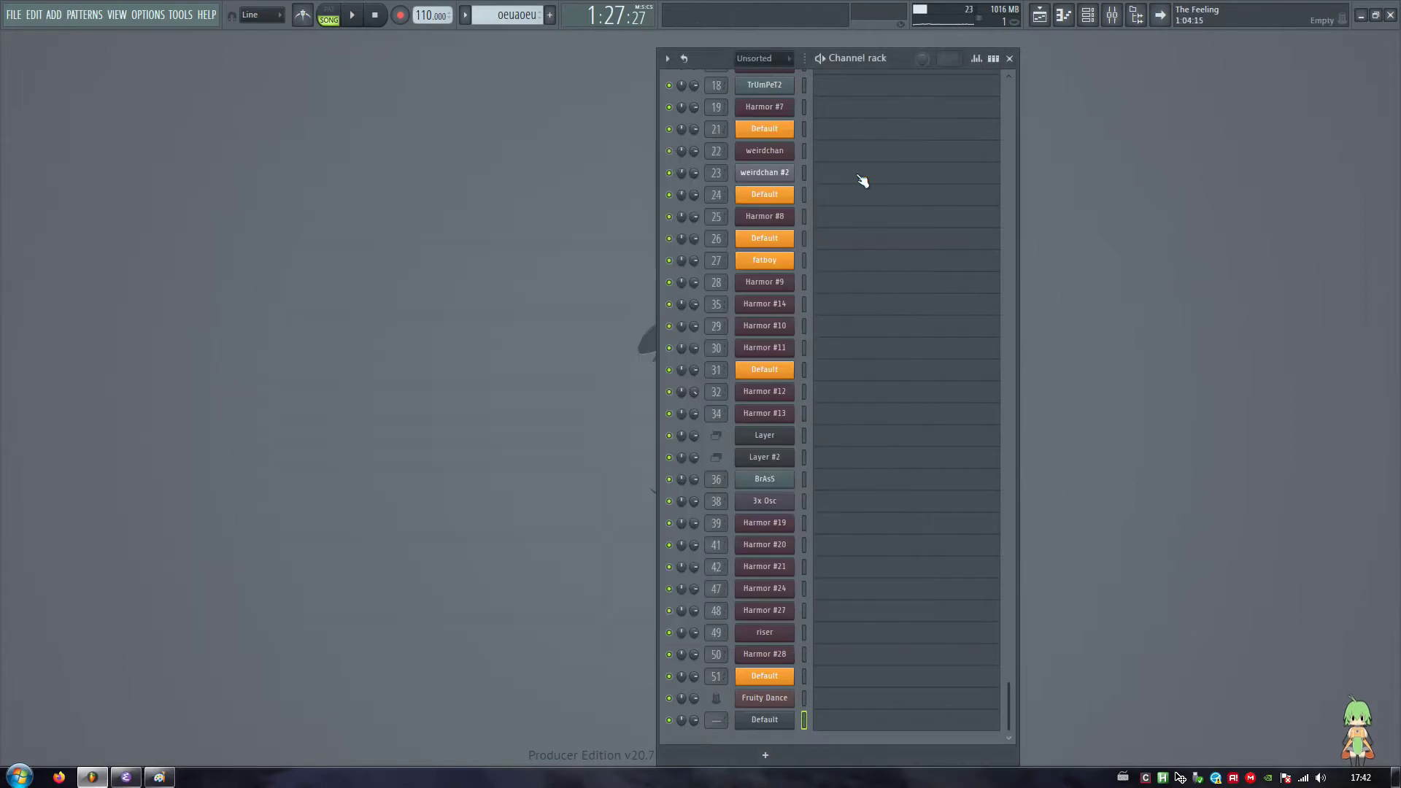
drag(897, 51, 915, 80)
scroll(925, 303, down, 3)
right_click(791, 686)
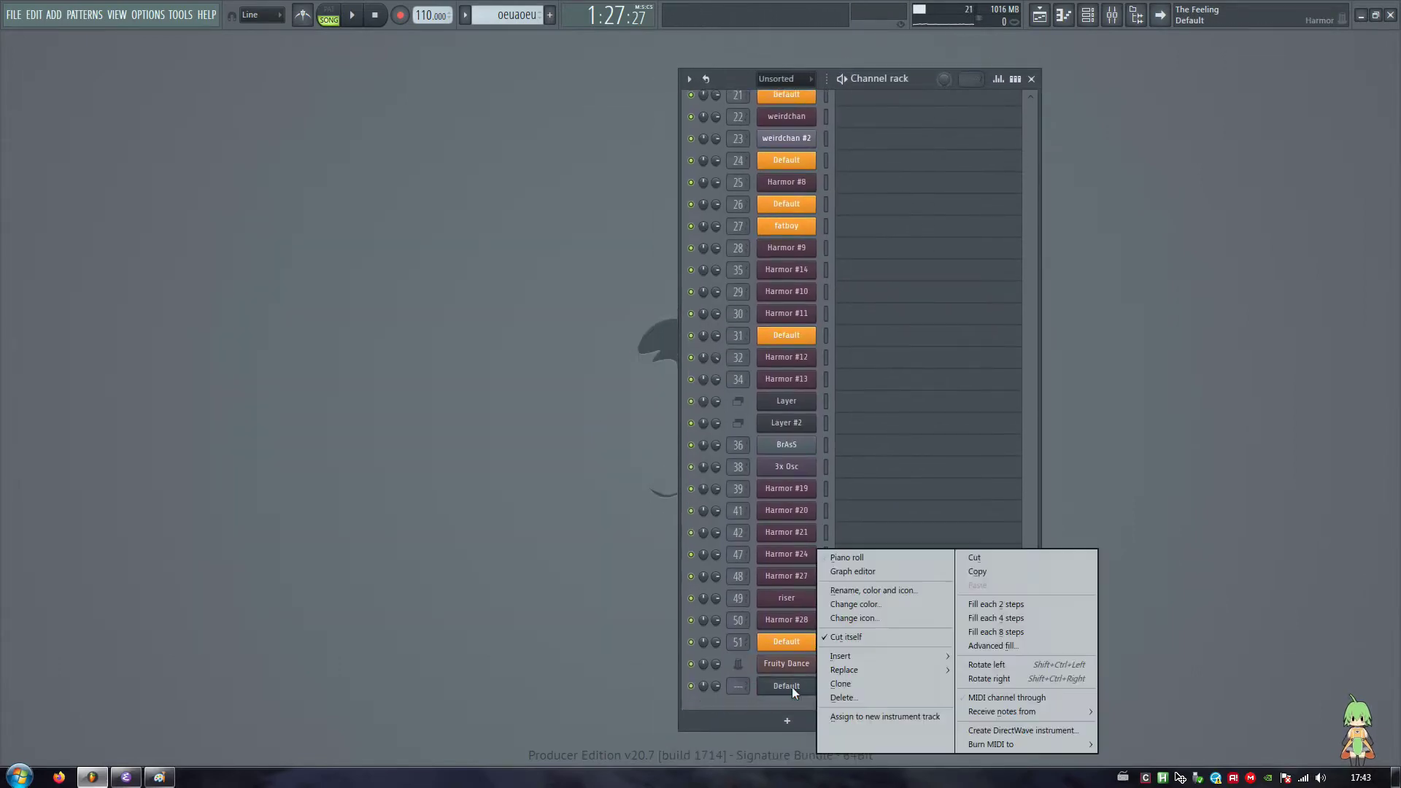
click(861, 557)
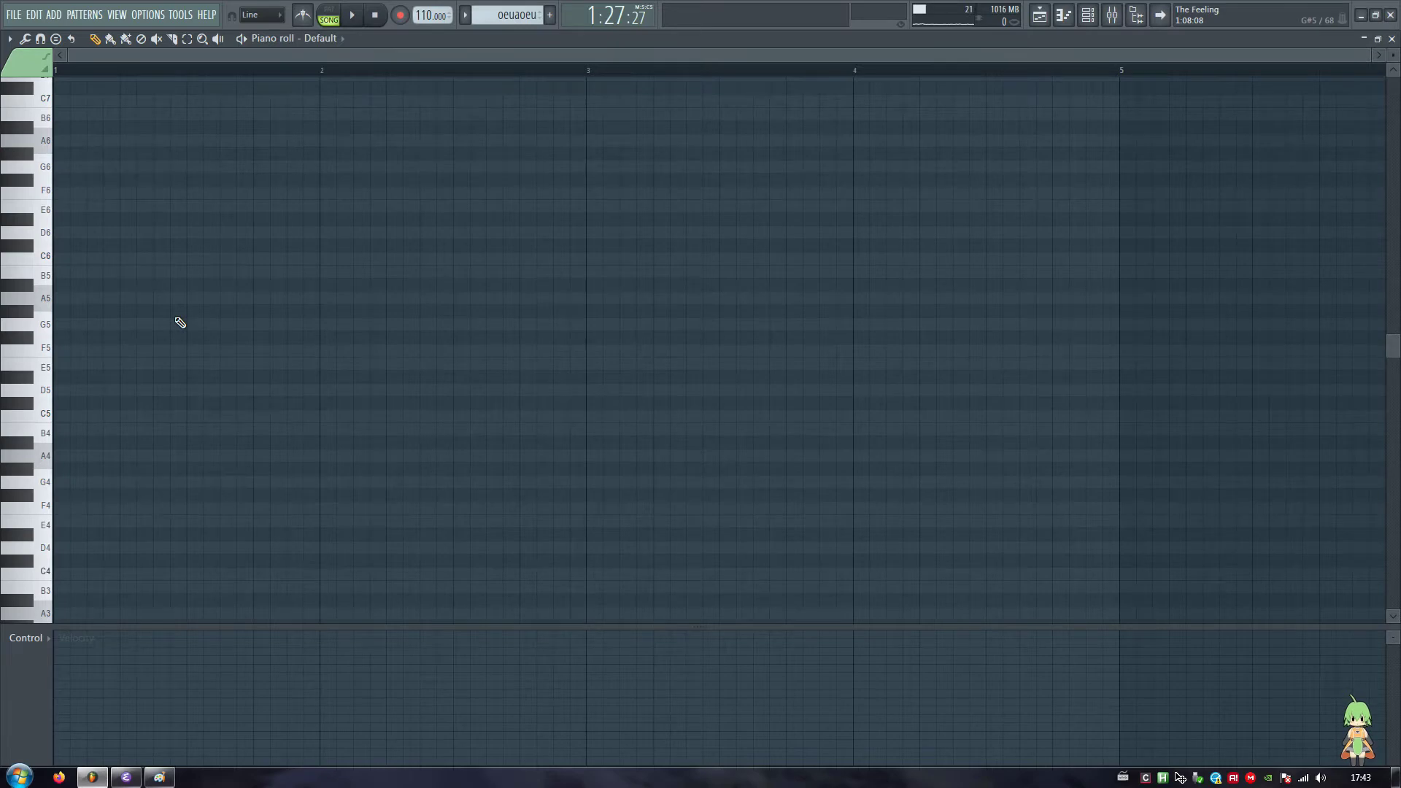
- Place the opening notes in bar 1: E5 with E4, followed by E4 with D4
click(55, 247)
click(55, 404)
click(146, 404)
click(146, 430)
- Write the rest of the melody across bars 1 to 4, mixing held notes with short slide notes between C4 and E5
click(520, 405)
click(828, 355)
click(829, 407)
click(608, 394)
scroll(607, 399, down, 2)
click(728, 303)
scroll(728, 303, up, 1)
drag(931, 341, 978, 341)
click(447, 528)
scroll(543, 307, up, 2)
click(542, 307)
scroll(543, 307, down, 2)
click(903, 277)
scroll(904, 282, up, 1)
click(521, 327)
drag(763, 327, 682, 326)
click(740, 300)
scroll(685, 338, down, 1)
click(718, 262)
scroll(716, 263, right, 2)
click(783, 329)
scroll(738, 275, down, 1)
- Play back bar 4 and finish its phrase with F#4, D4, B3 and A3 notes
key(space)
scroll(513, 328, up, 2)
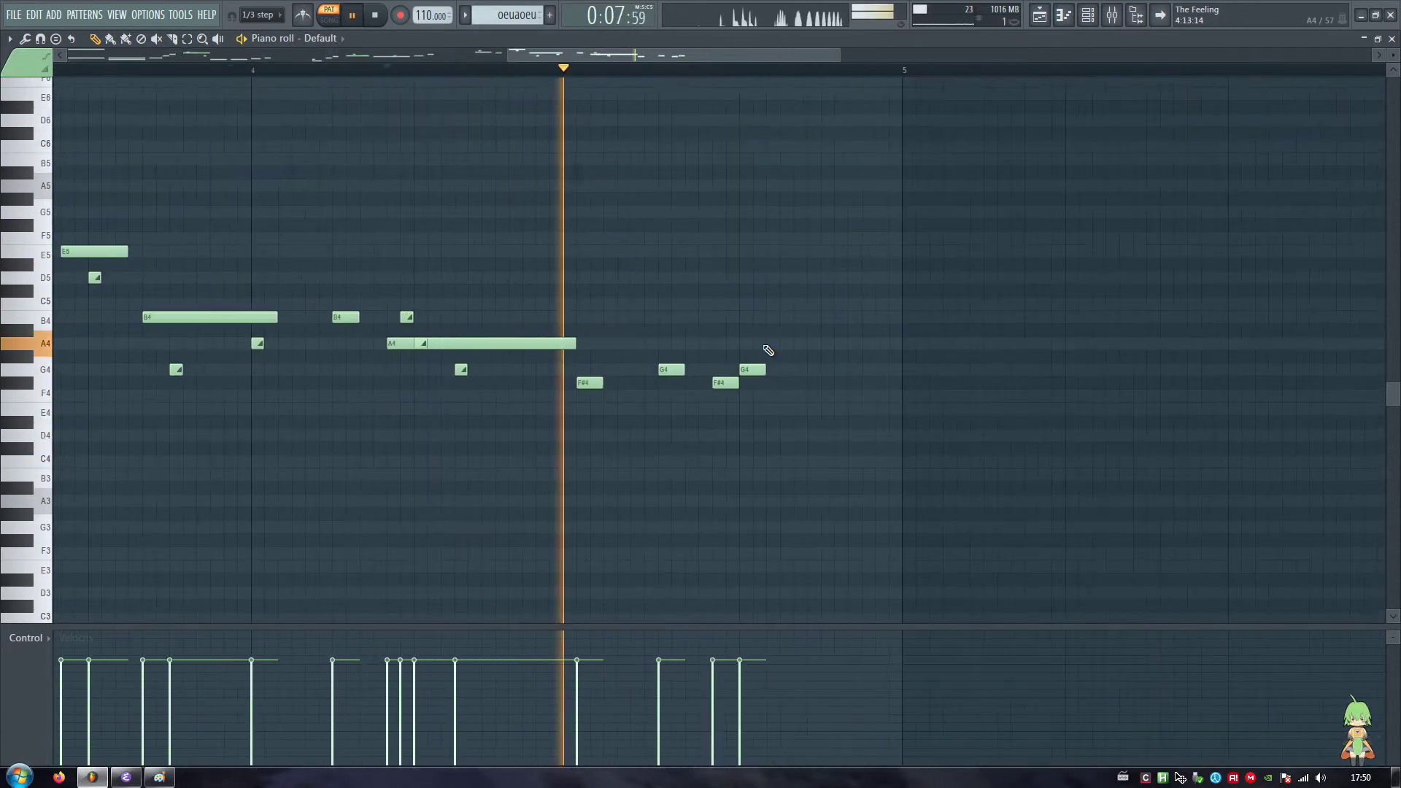
click(716, 387)
scroll(750, 388, up, 2)
click(827, 435)
scroll(847, 439, down, 2)
drag(829, 383, 772, 383)
click(775, 475)
click(785, 501)
key(space)
scroll(282, 149, down, 1)
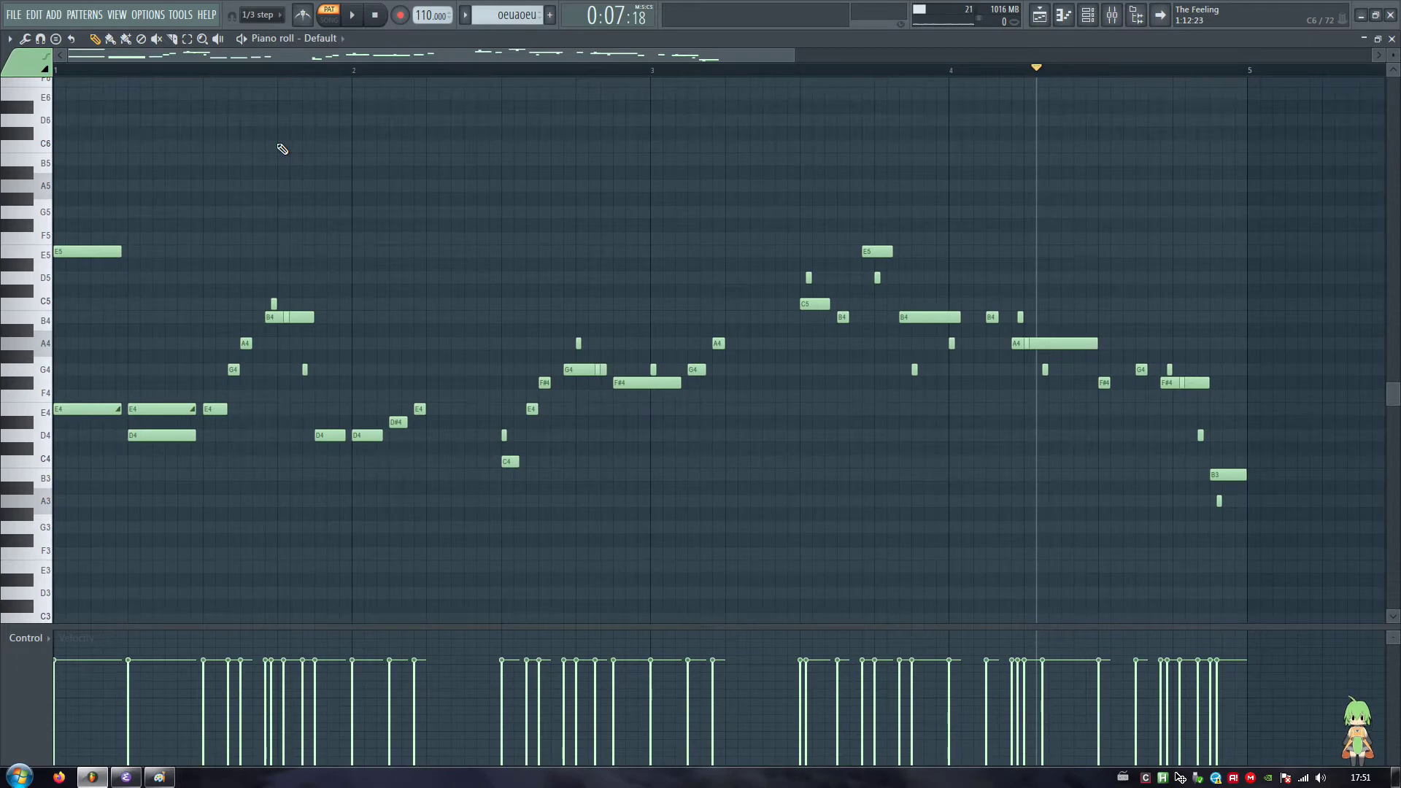
- Play the finished oeuaoeu pattern from its beginning
click(374, 14)
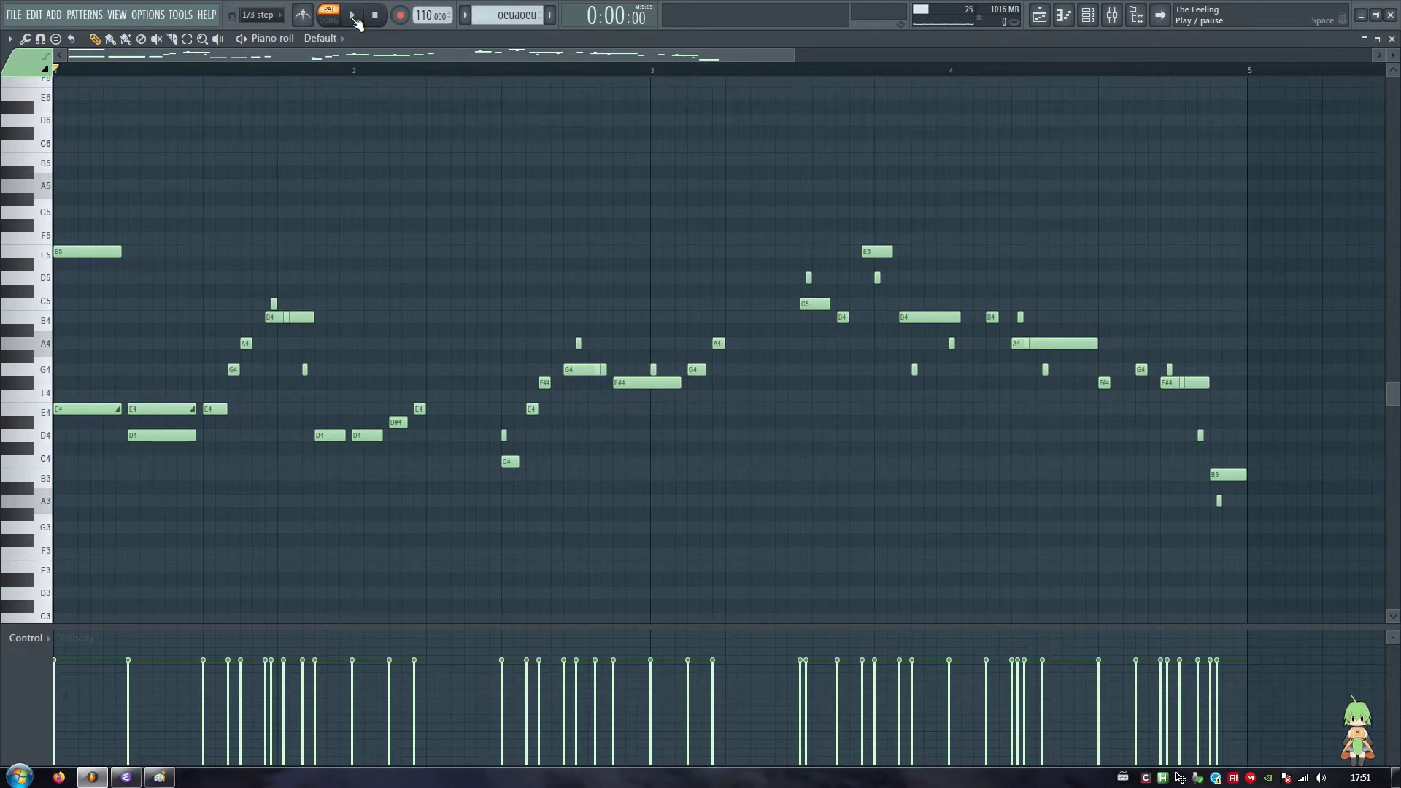
click(353, 15)
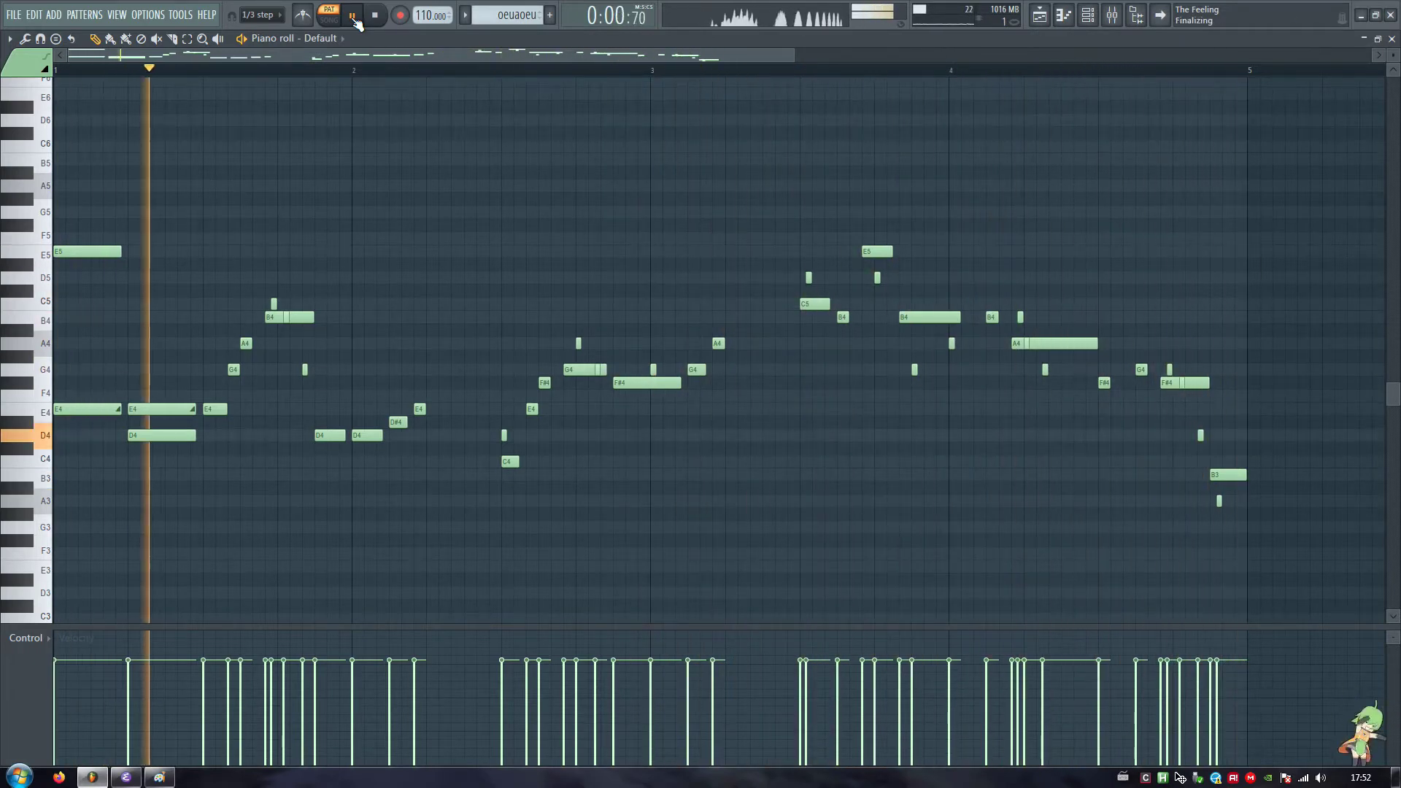
key(space)
- Open the playlist and place the oeuaoeu pattern on Track 1 at bar 233
click(1039, 14)
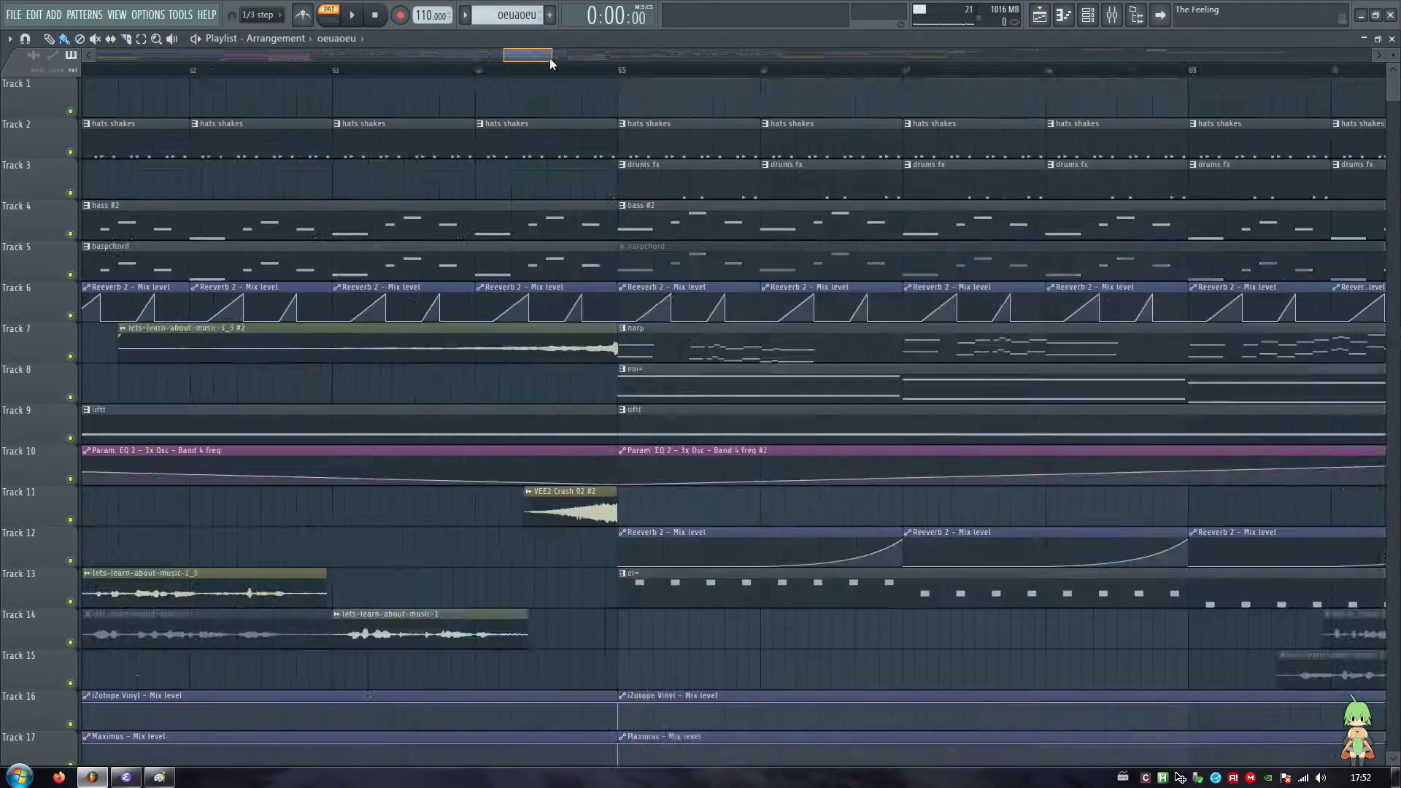
drag(549, 58, 1311, 52)
drag(1012, 72, 1117, 71)
scroll(1115, 72, up, 4)
- Set the snap to Line and select bars 233 to 237 as the loop range
click(261, 14)
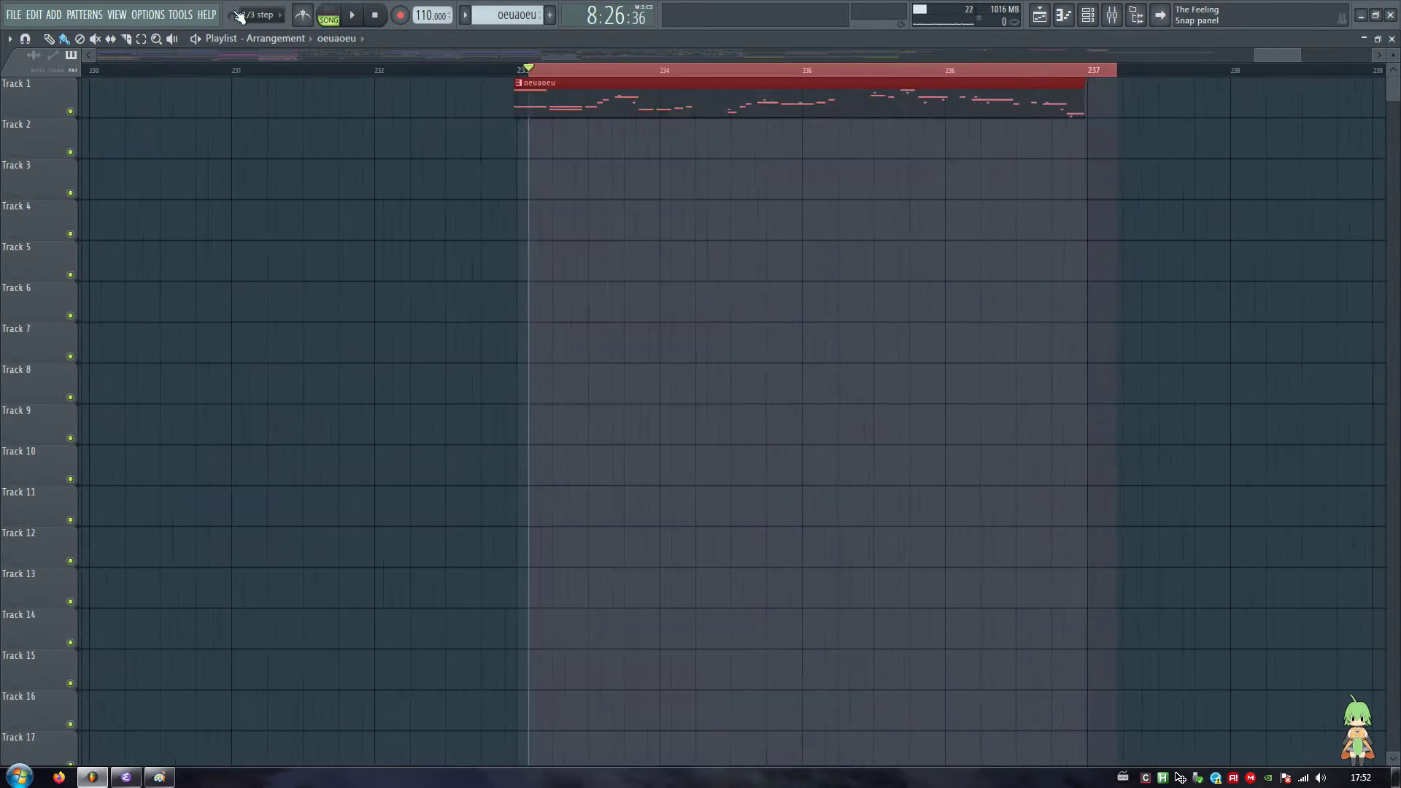
click(252, 32)
drag(517, 71, 1082, 77)
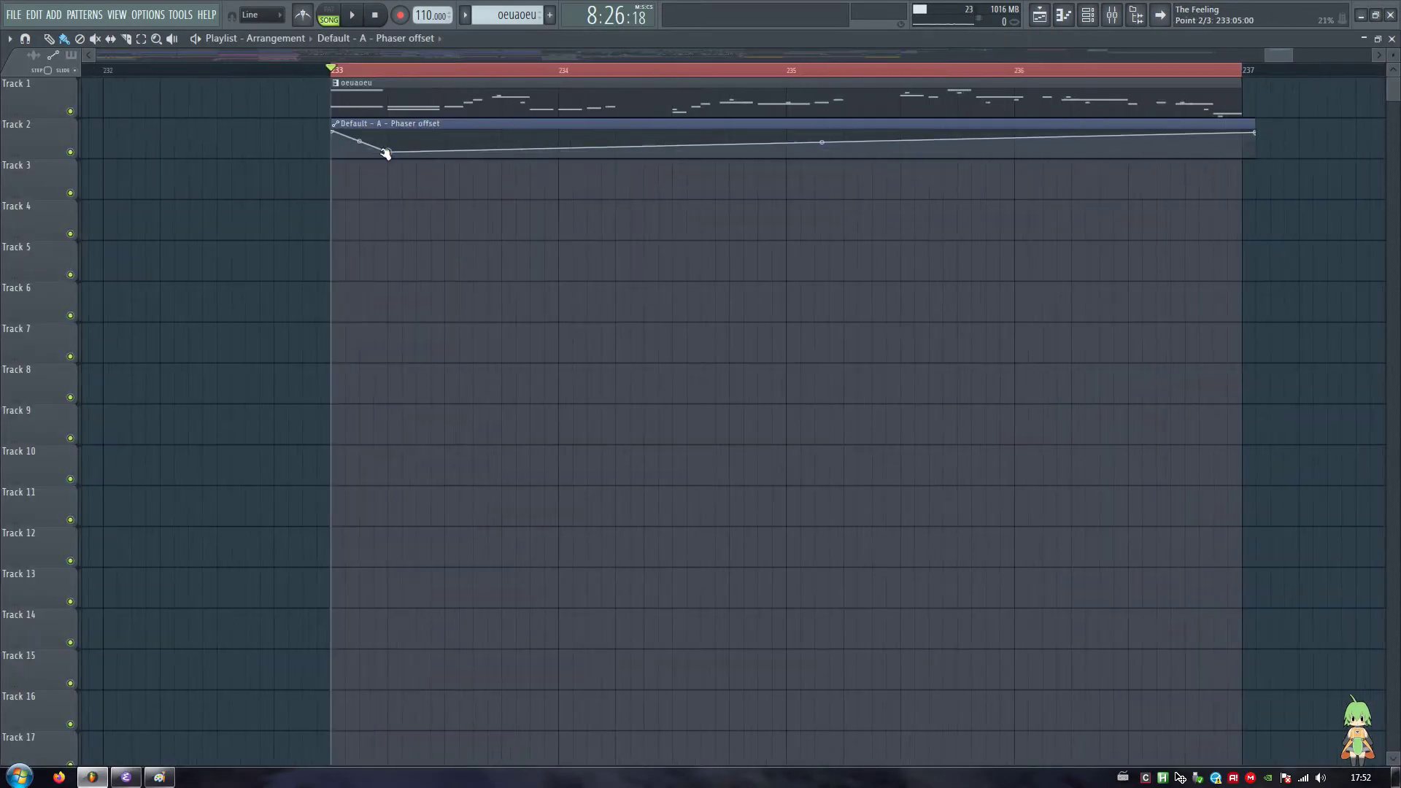
- Shape Harmor's phaser offset automation on Track 2 into a zigzag across bars 233 to 237 and play it
key(space)
key(space)
mouse_move(490, 148)
mouse_down()
mouse_move(610, 156)
mouse_move(838, 134)
mouse_move(1145, 153)
mouse_move(1166, 137)
mouse_move(1285, 138)
mouse_up()
key(space)
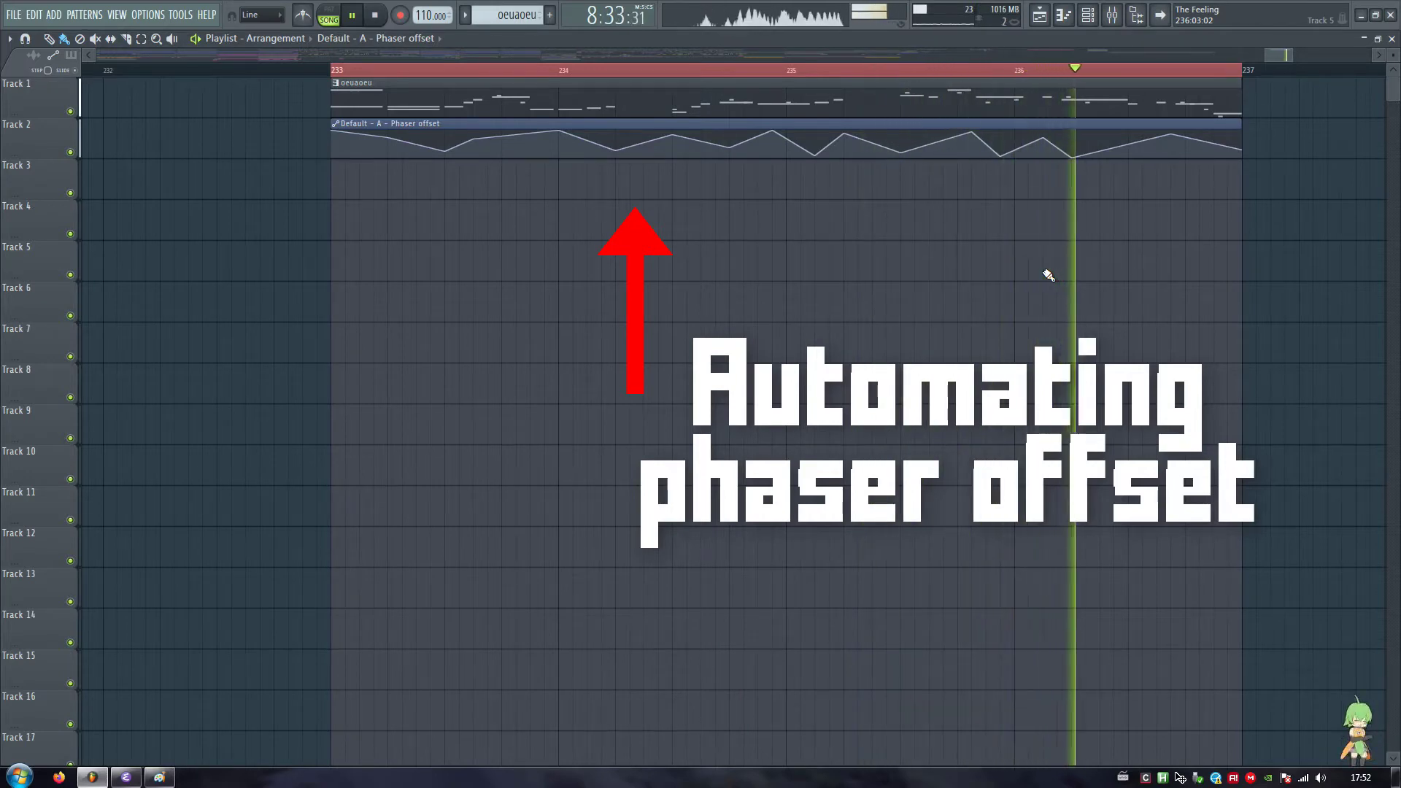
key(space)
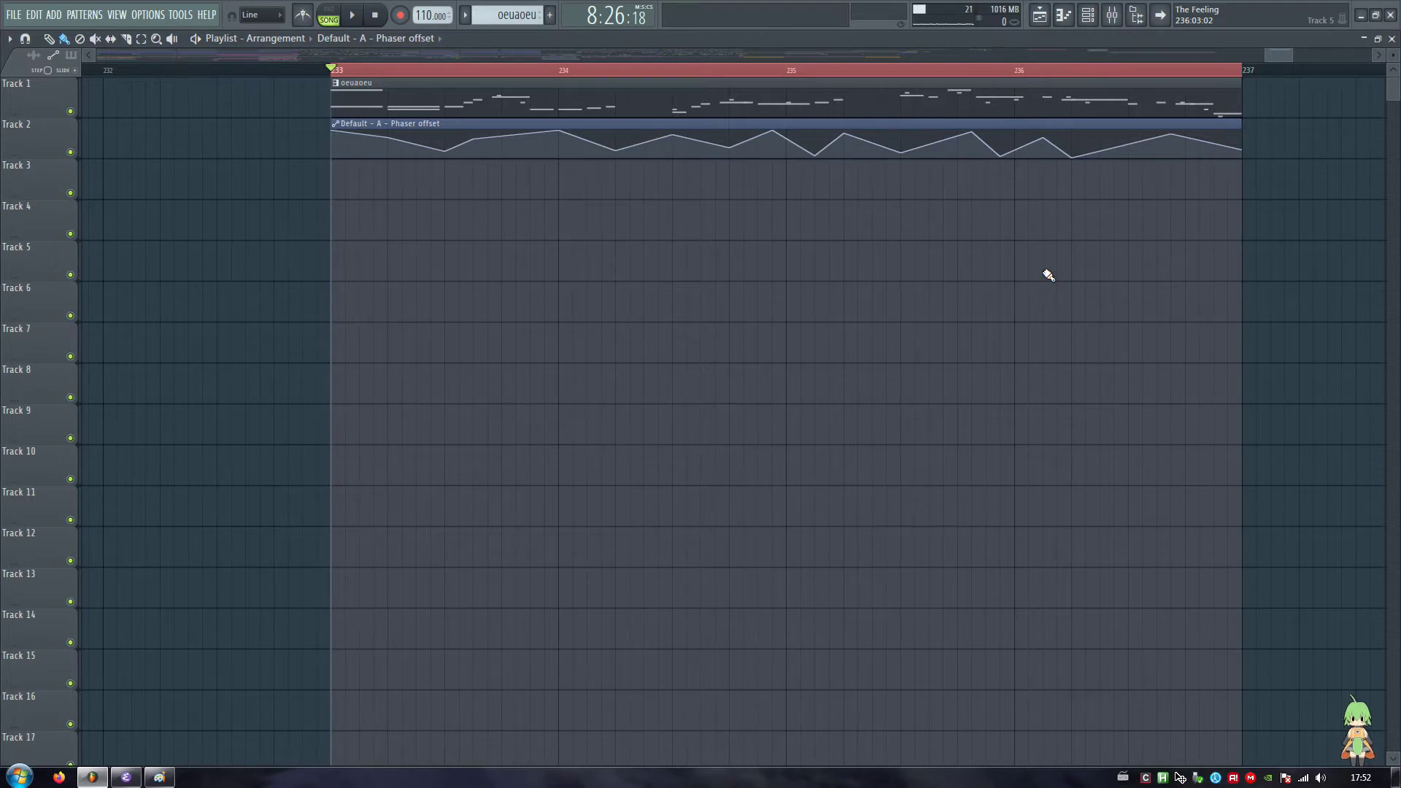
- Return to the original song section, solo Tracks 4, 5 and 6, and play the phaser-automated aoeu clips in bar 43
scroll(735, 125, down, 2)
scroll(710, 209, up, 2)
scroll(777, 73, down, 1)
scroll(778, 76, down, 4)
drag(1206, 54, 256, 88)
scroll(781, 71, up, 6)
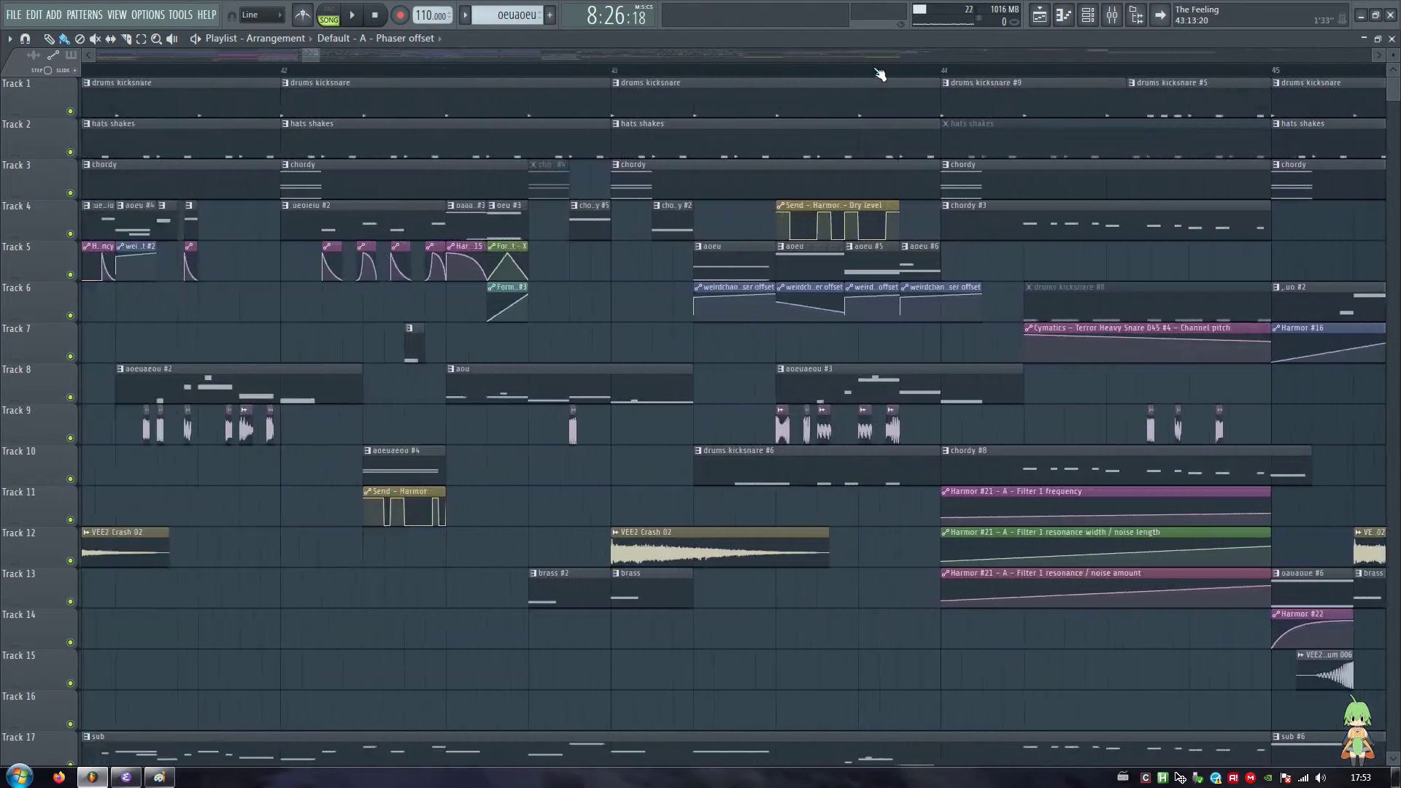
right_click(71, 274)
click(71, 315)
click(71, 233)
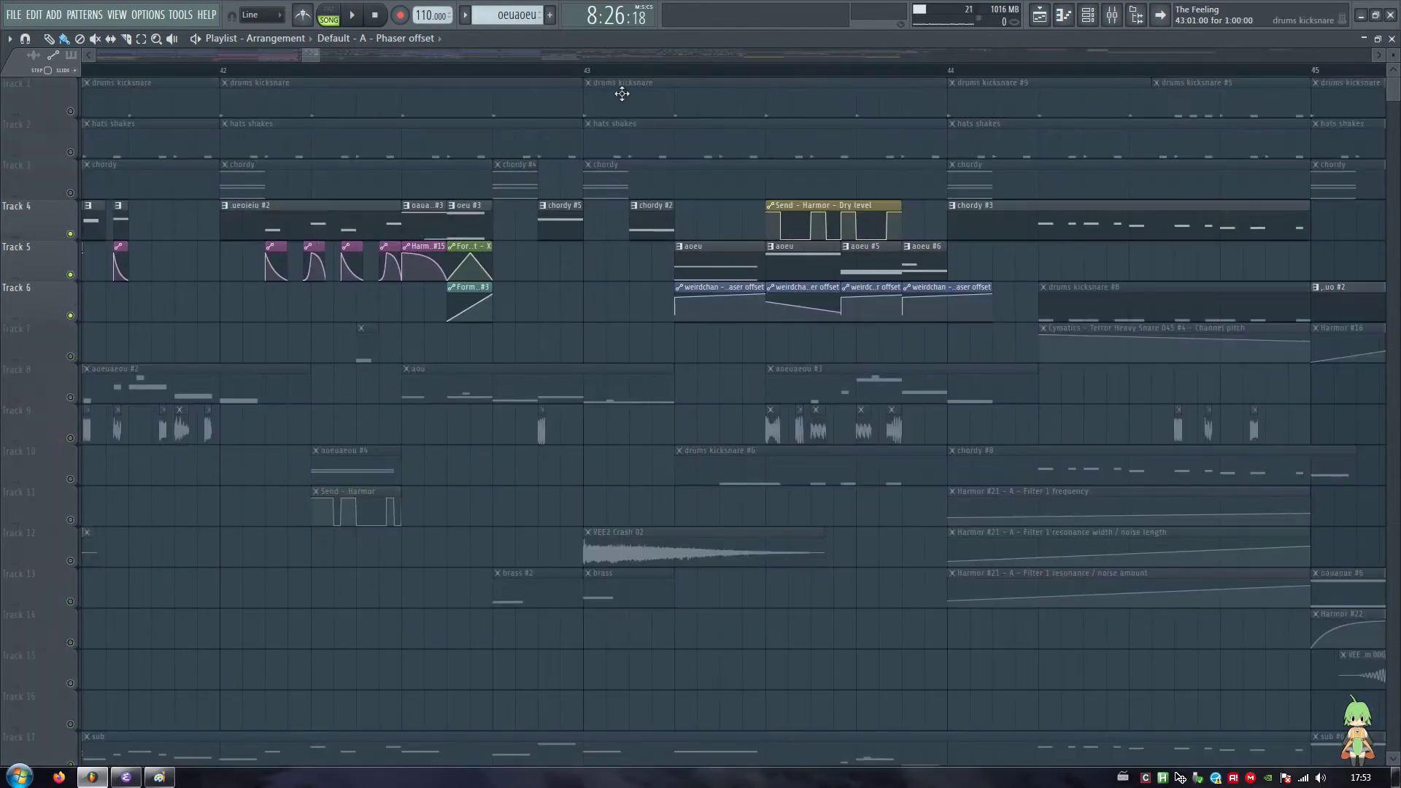
click(666, 79)
key(space)
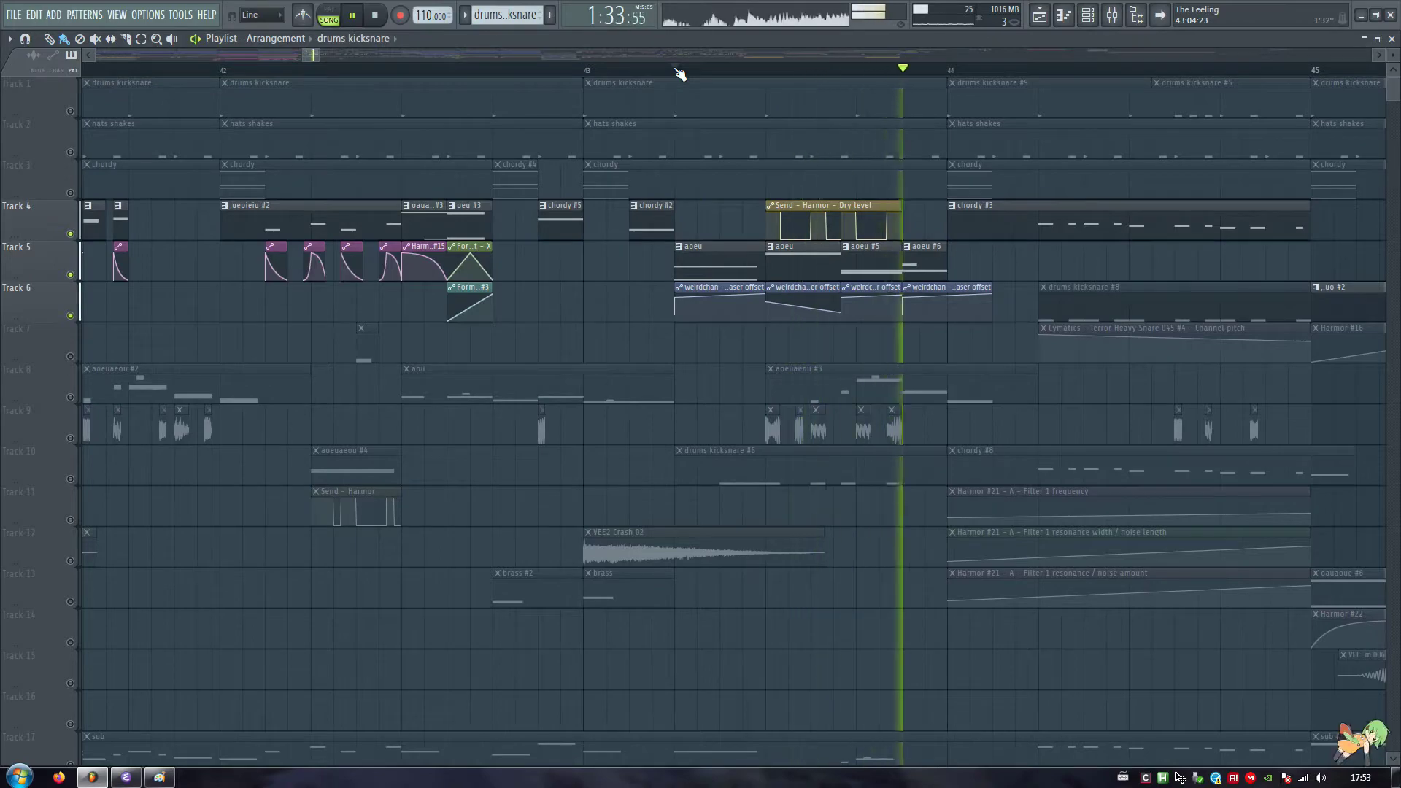
- Stop playback, unsolo the tracks, and return to the oeuaoeu clip at bar 233
key(space)
right_click(63, 313)
right_click(71, 315)
right_click(71, 315)
right_click(71, 315)
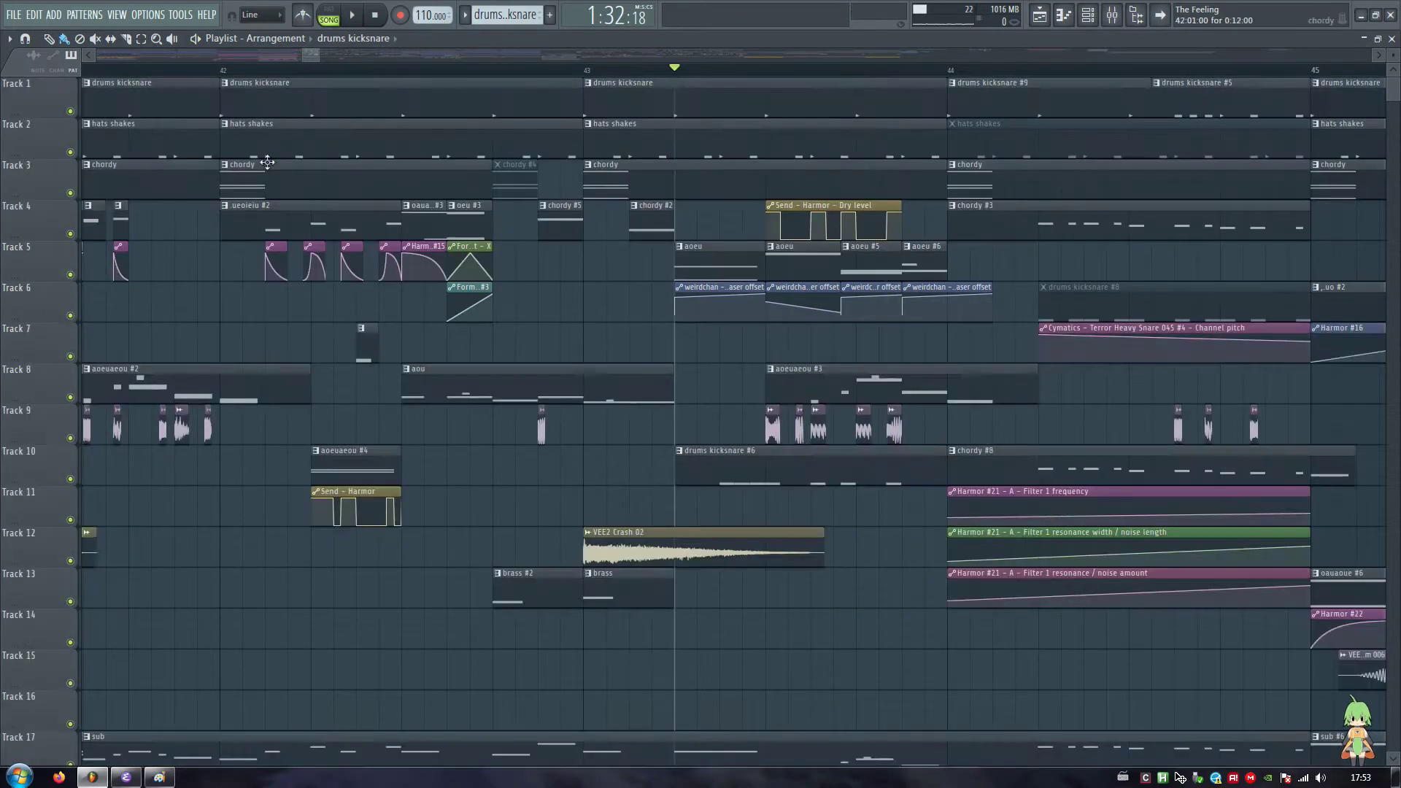
scroll(386, 73, down, 7)
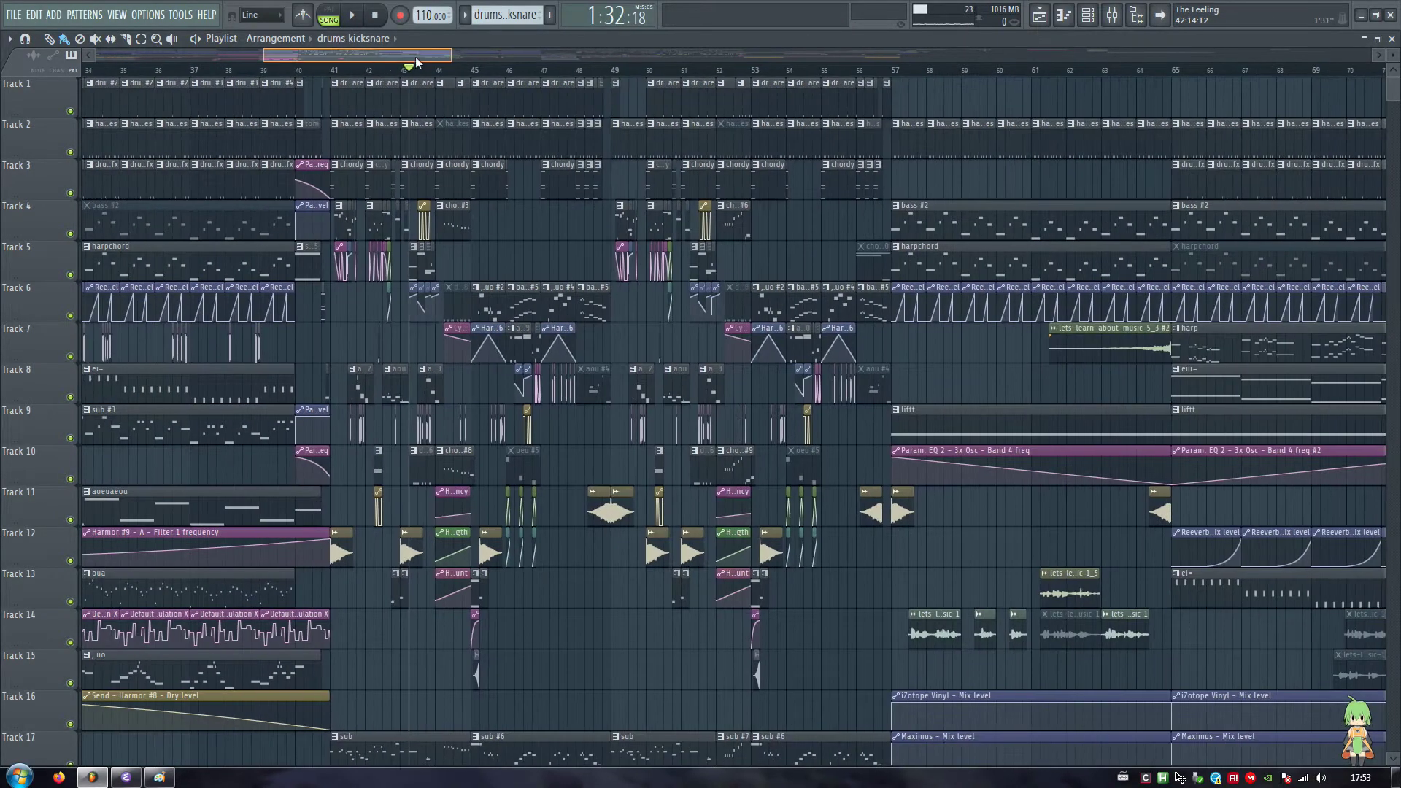
drag(458, 58, 1289, 79)
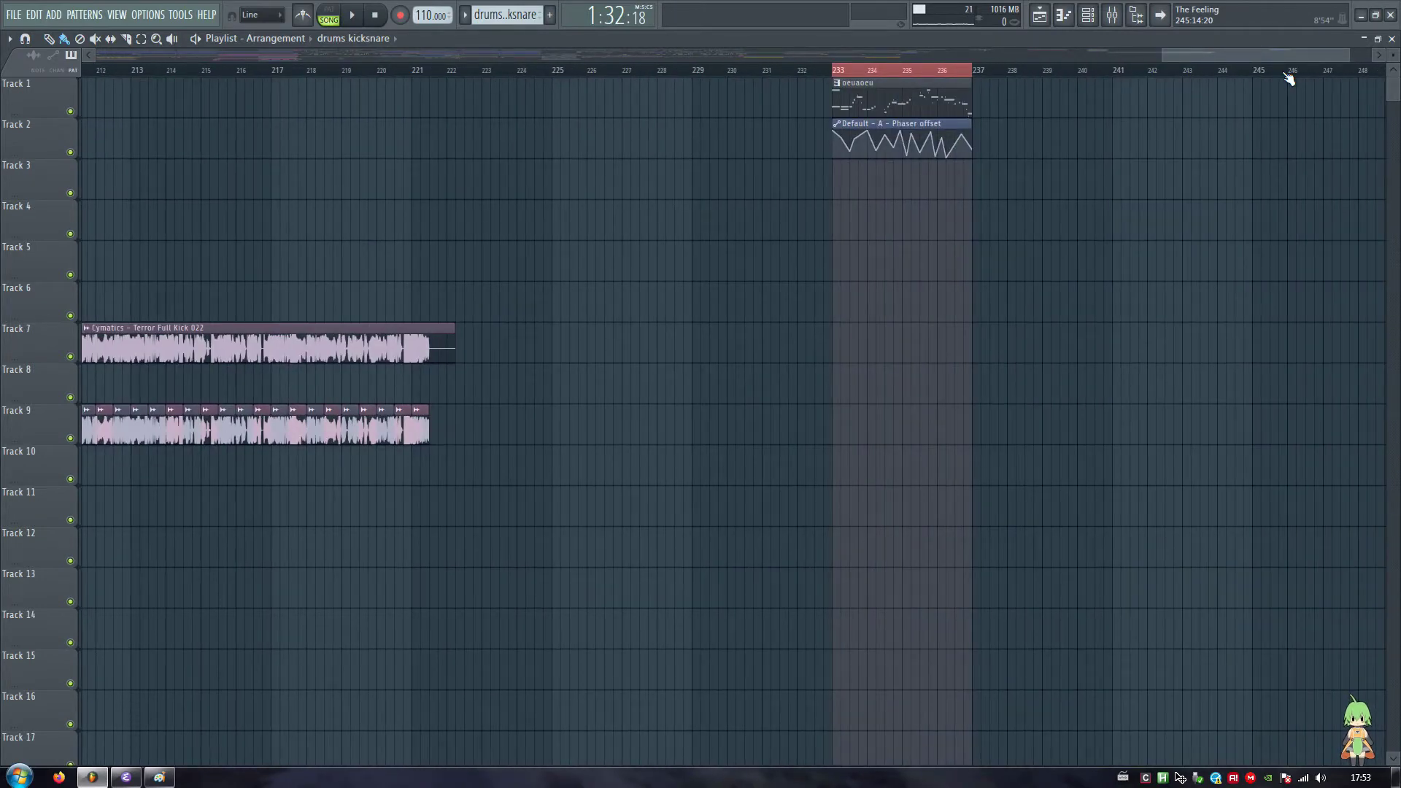
- Open the Default Harmor channel and set its distortion type to Rubber with a raised amount
key(F5)
key(Escape)
click(772, 722)
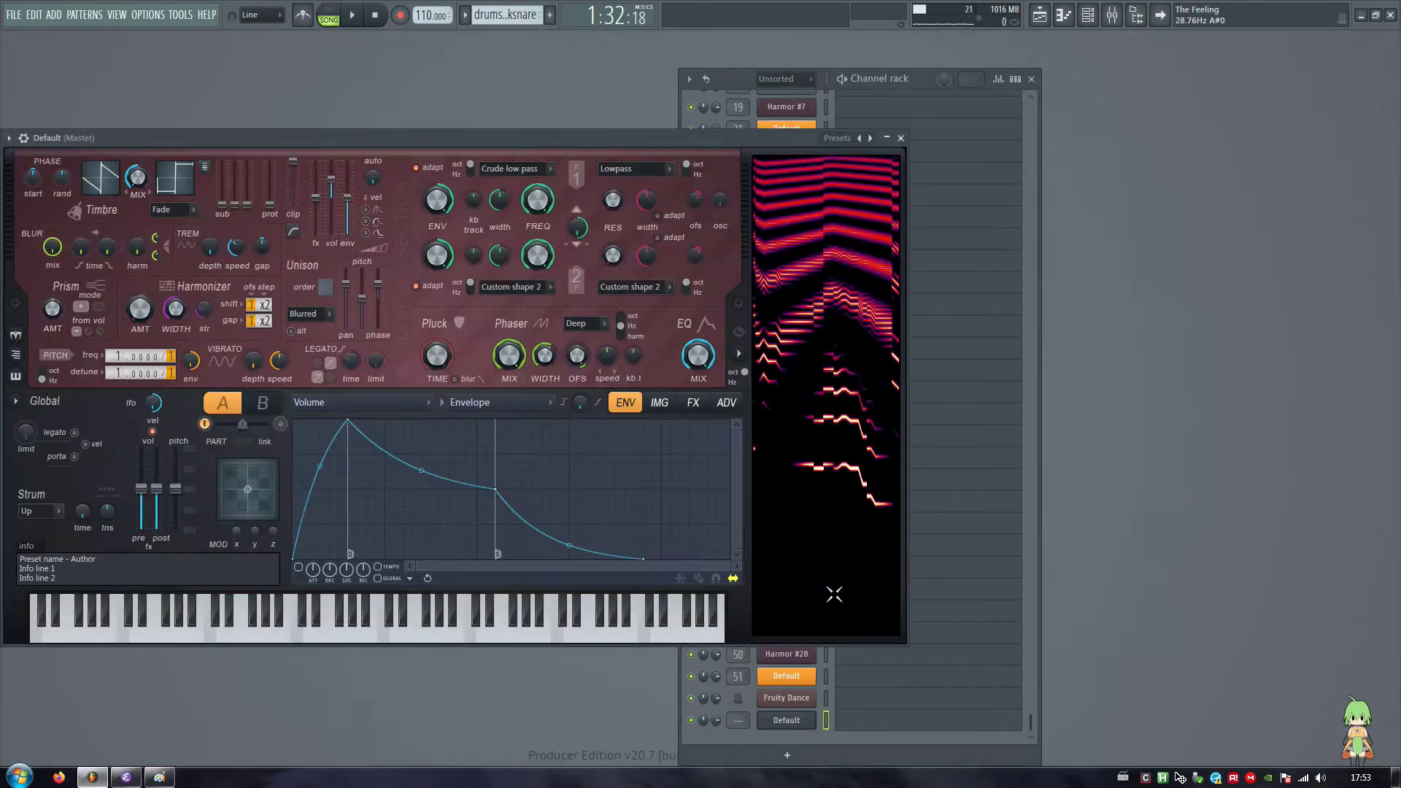
drag(619, 182, 826, 180)
click(620, 436)
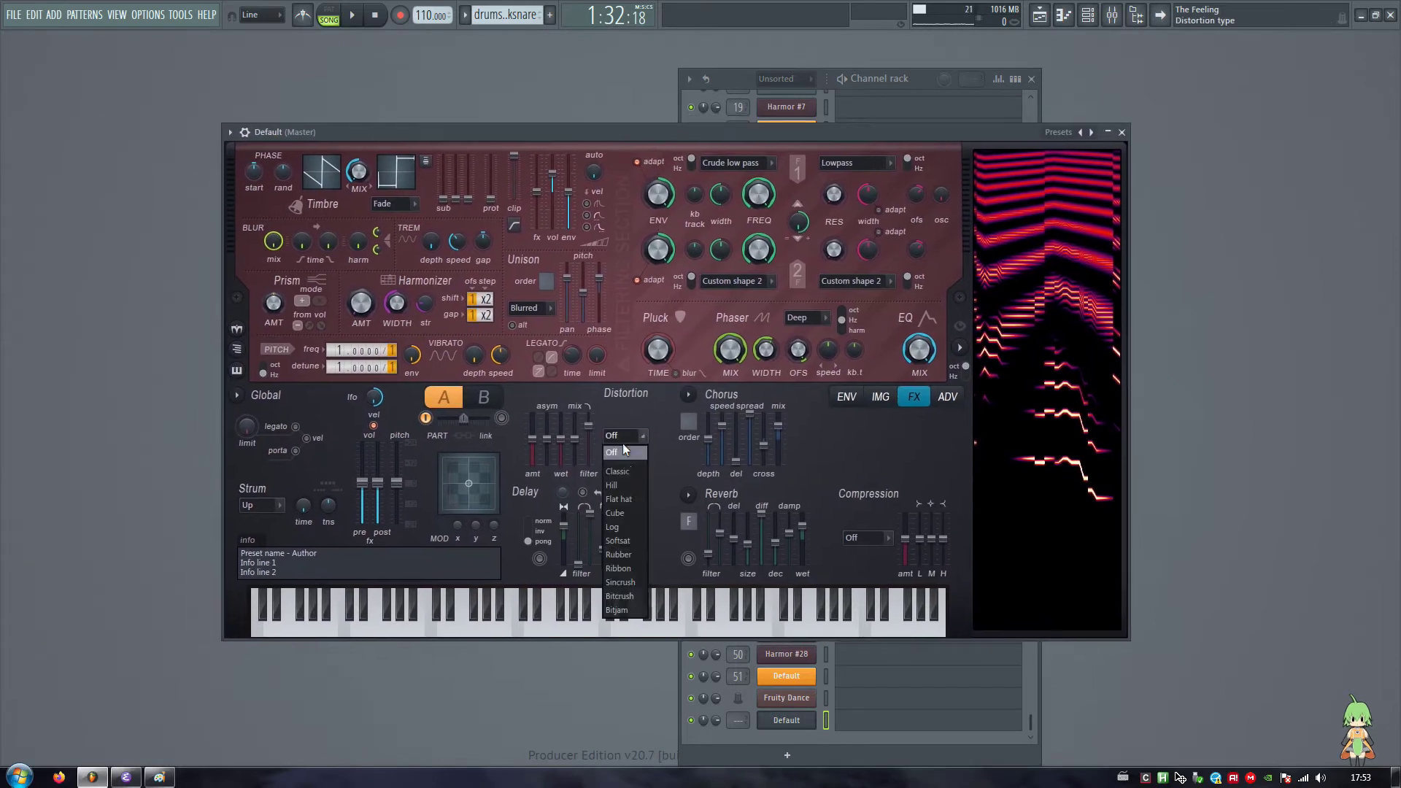
click(629, 558)
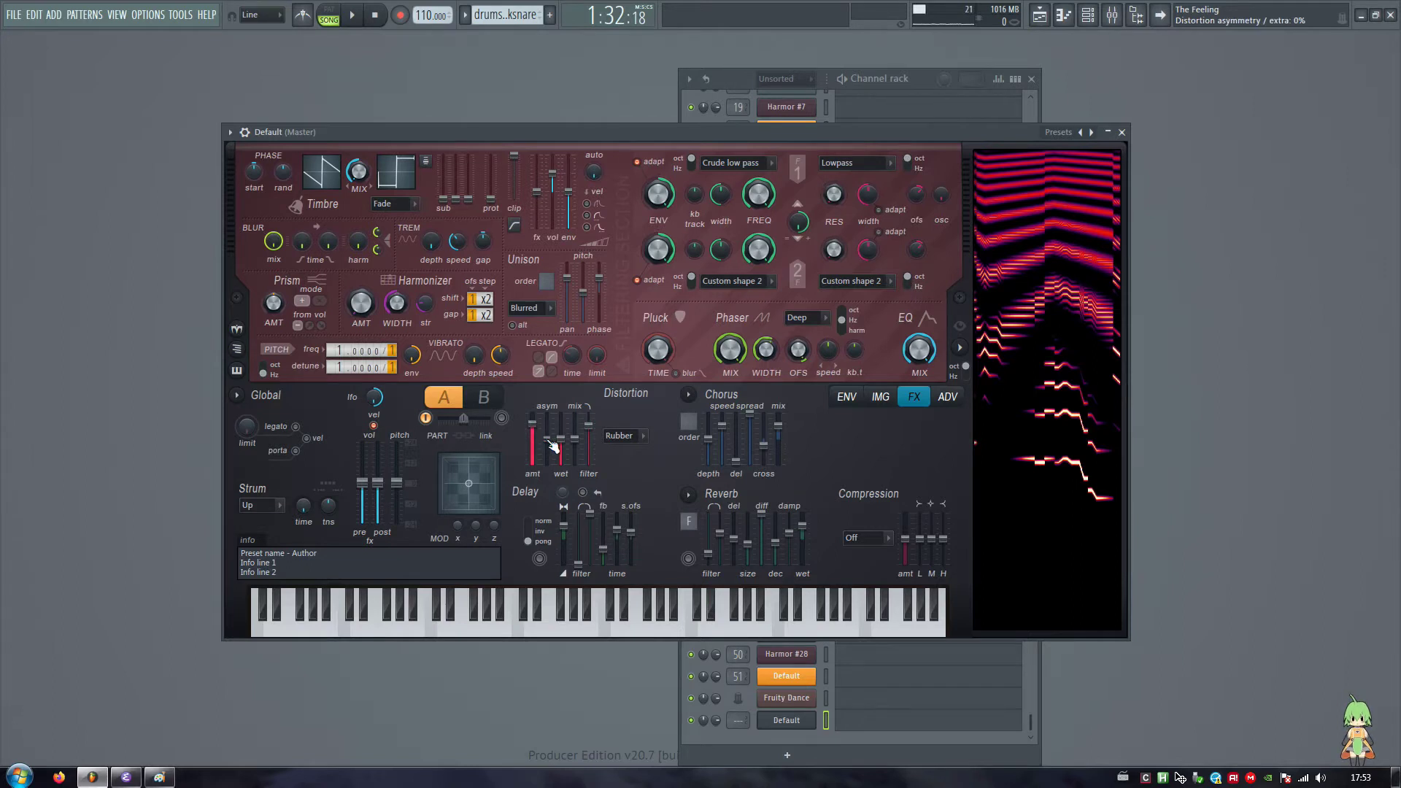
- Lower Harmor's distortion asymmetry slightly and play a few notes to test it
drag(547, 440, 547, 427)
key(v)
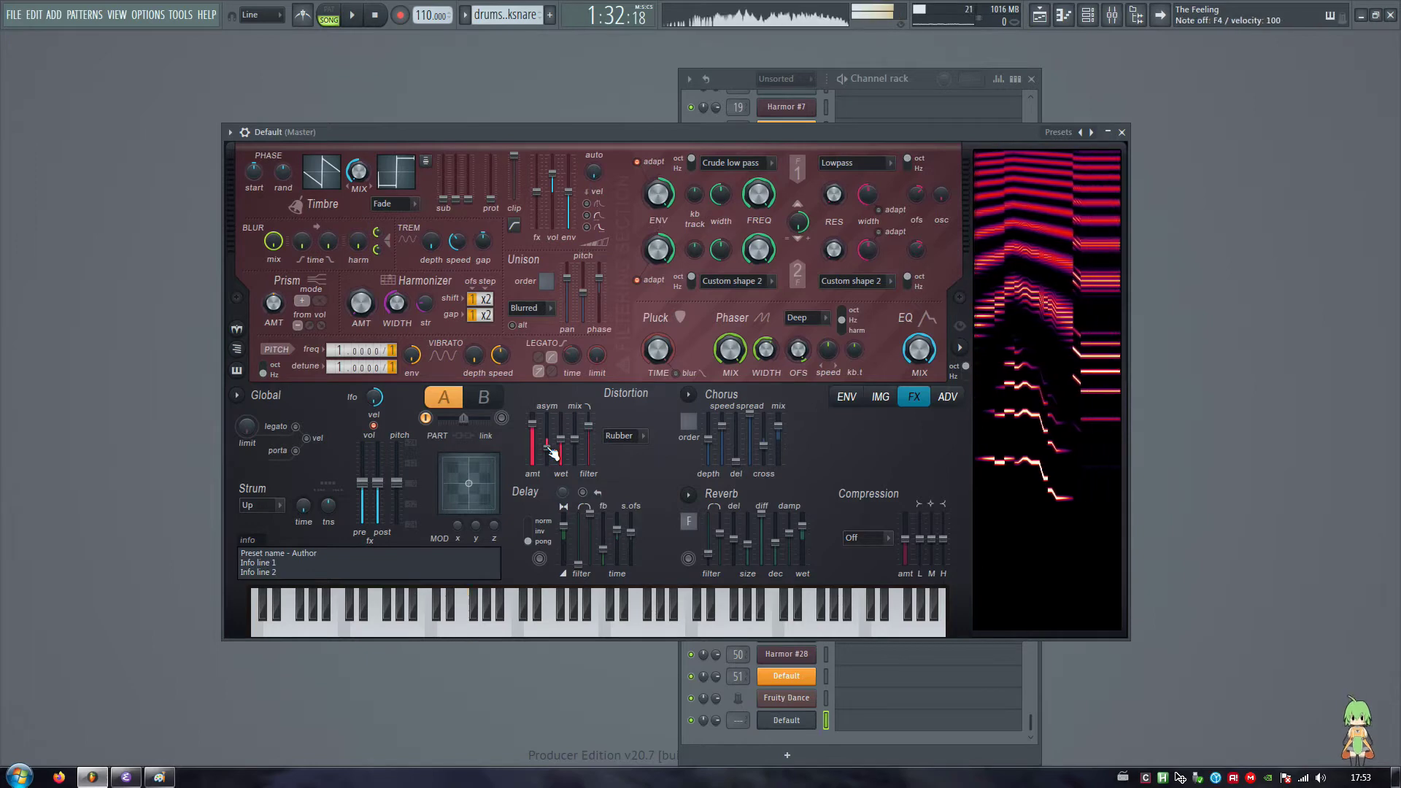
key(x)
key(z)
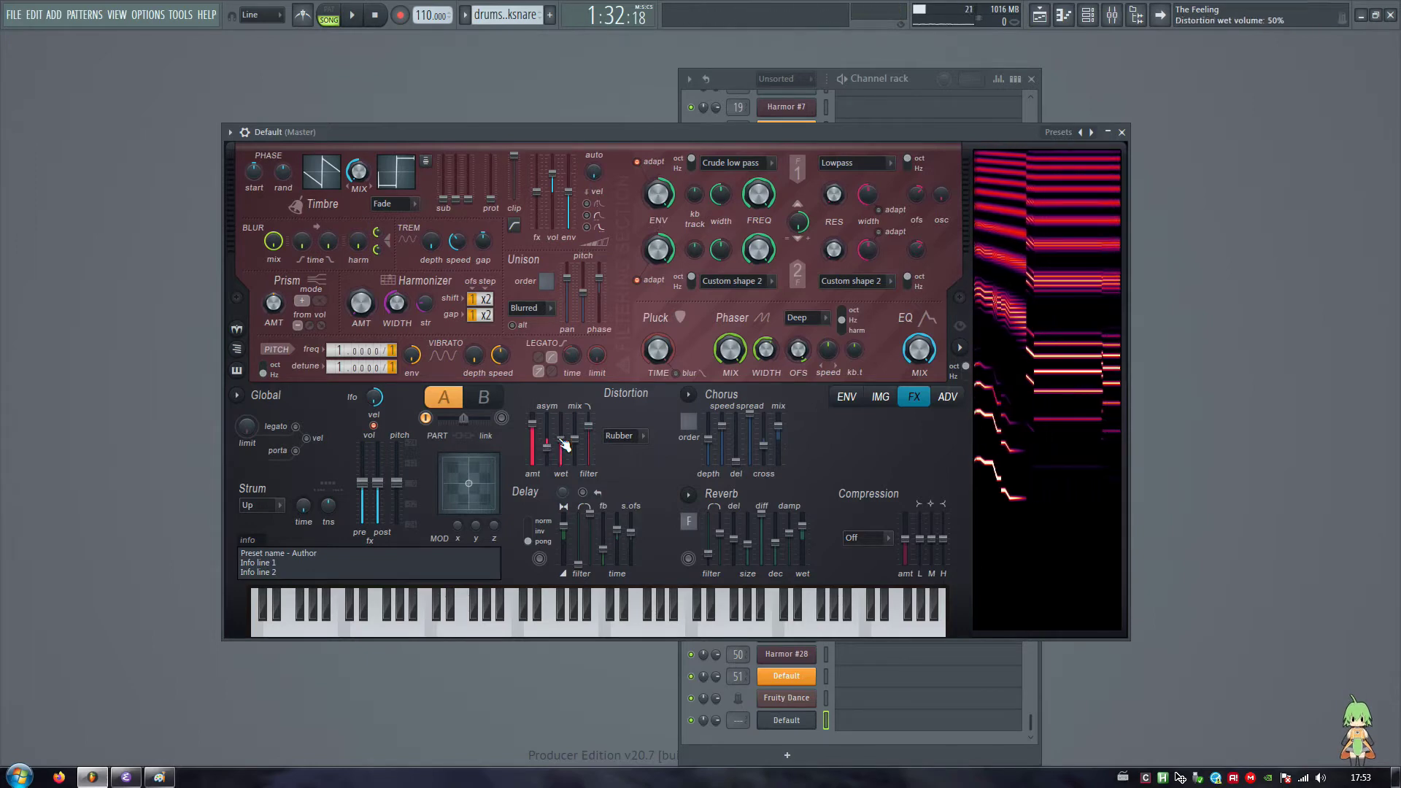
- Raise the distortion wet volume, play a run of test notes, and raise the distortion filter
drag(561, 427, 561, 424)
key(v)
key(b)
key(n)
key(m)
key(comma)
key(x)
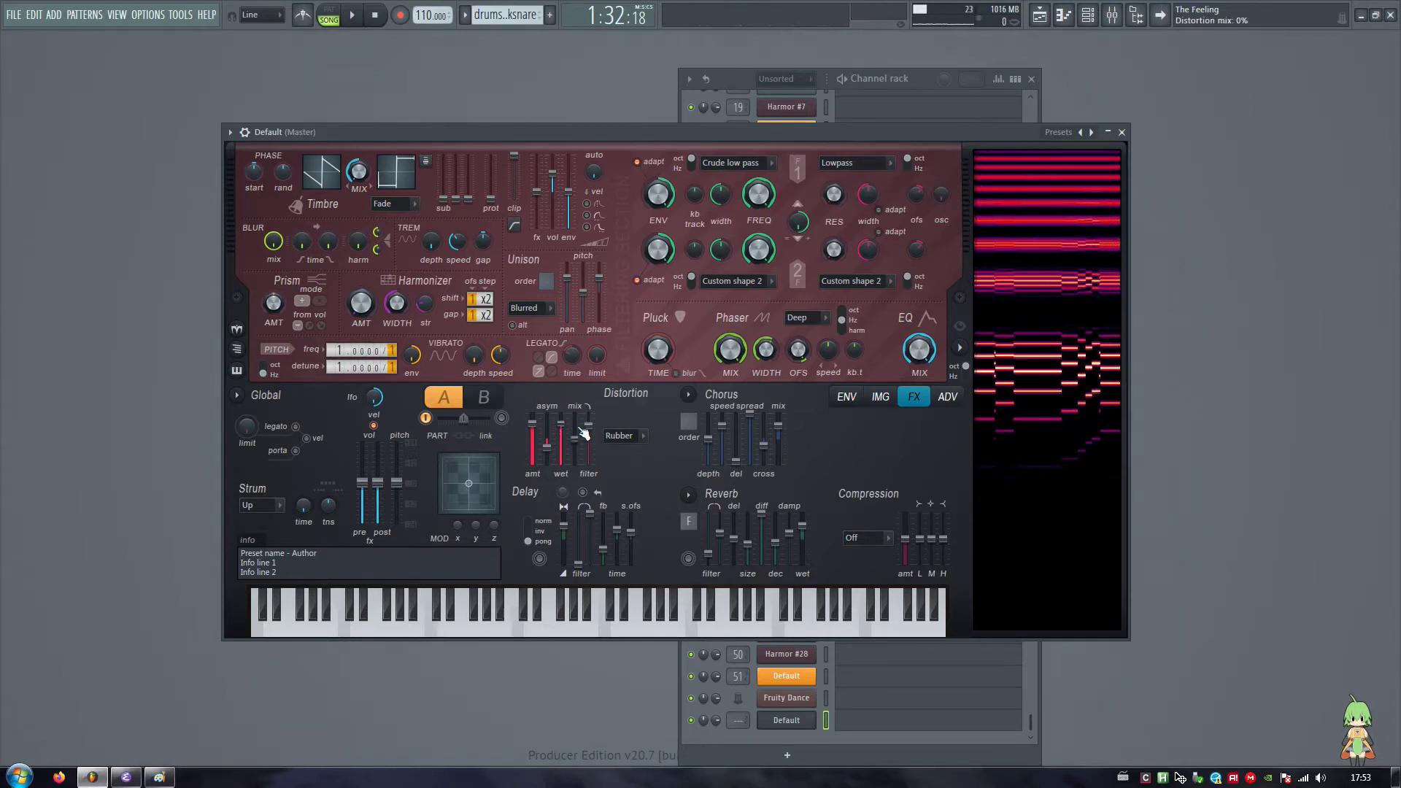
drag(588, 426, 588, 414)
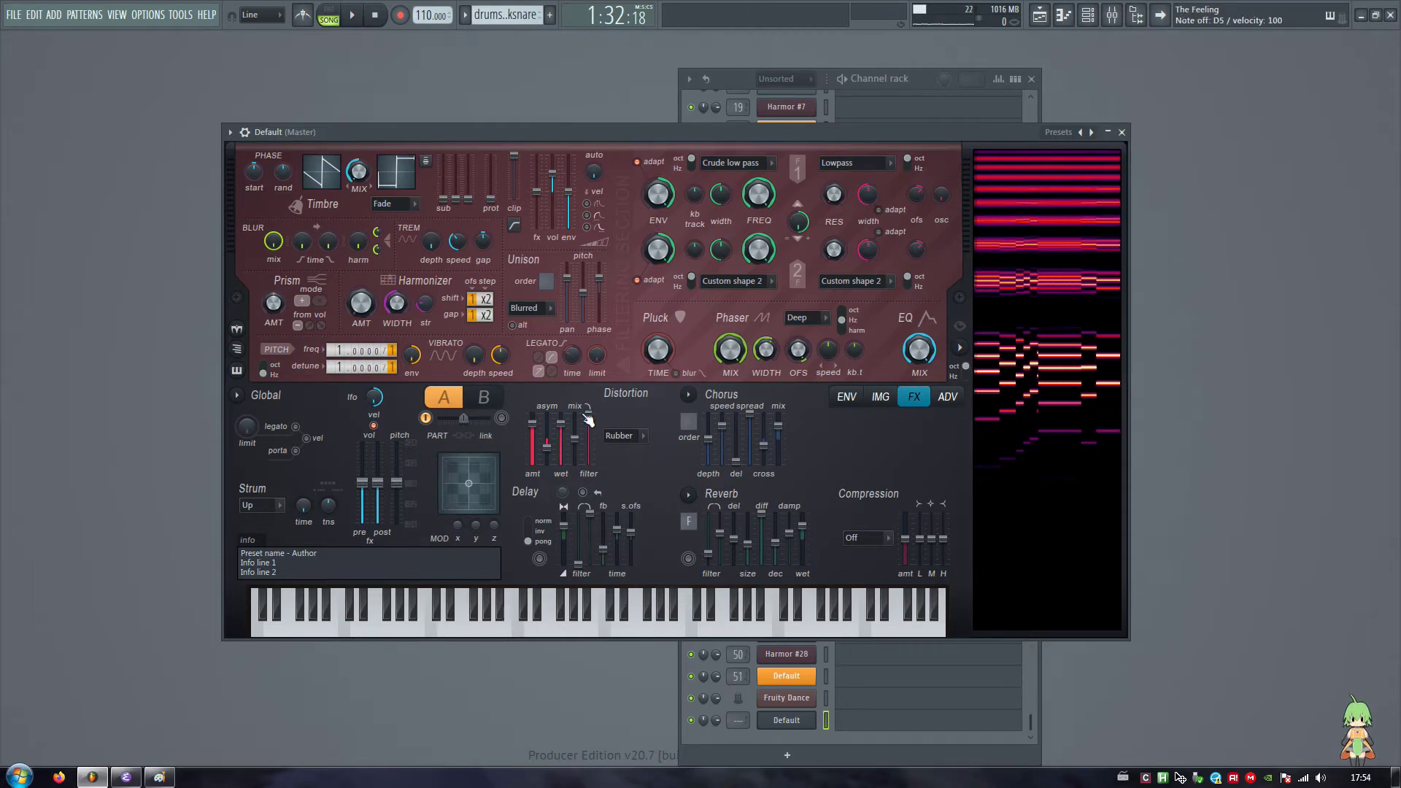
- Route the Default Harmor channel to mixer track 53, raise that track's volume slightly, and return to Harmor
key(F9)
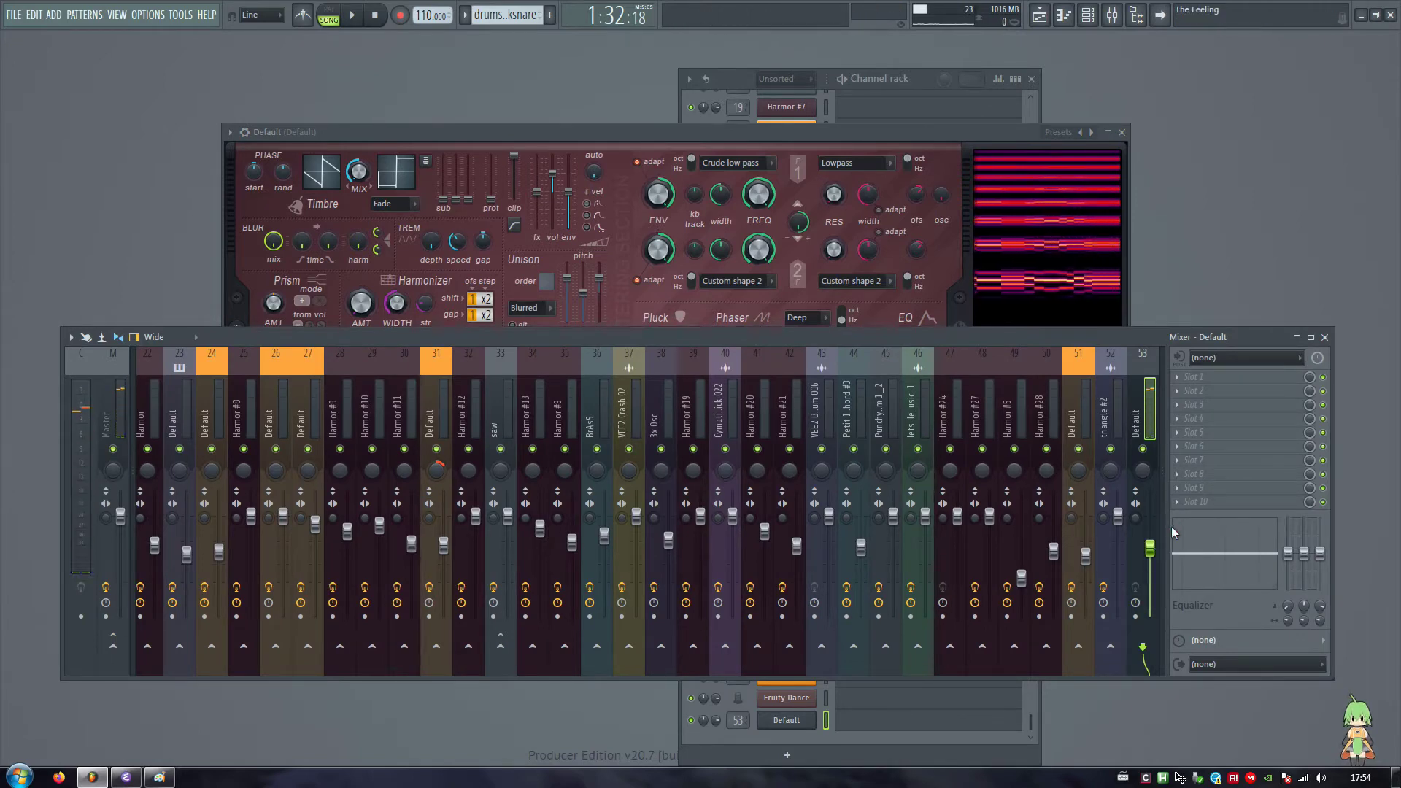
drag(1150, 549, 1150, 545)
click(650, 172)
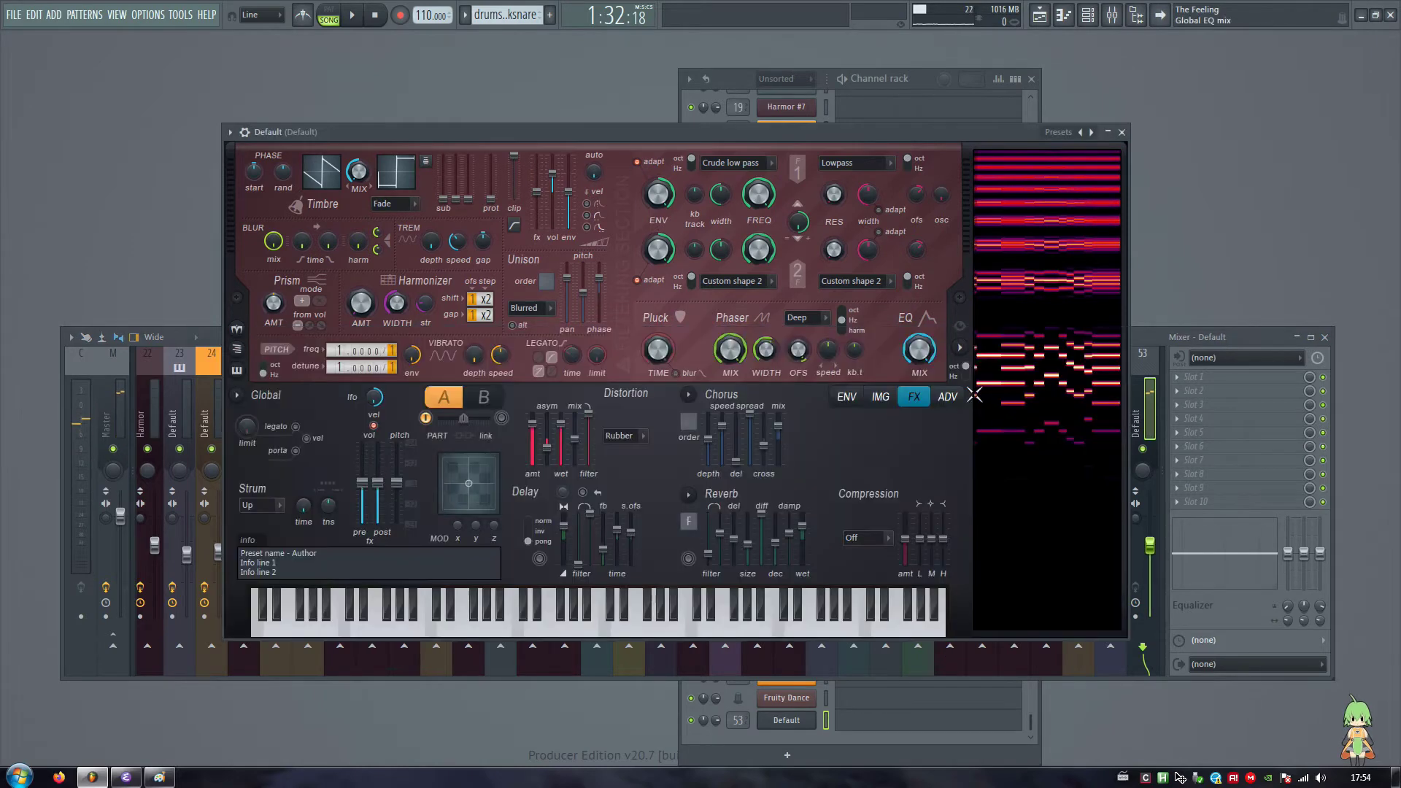
- Set Harmor's compression to Burning at a high amount and test it with a few notes
click(865, 537)
click(880, 618)
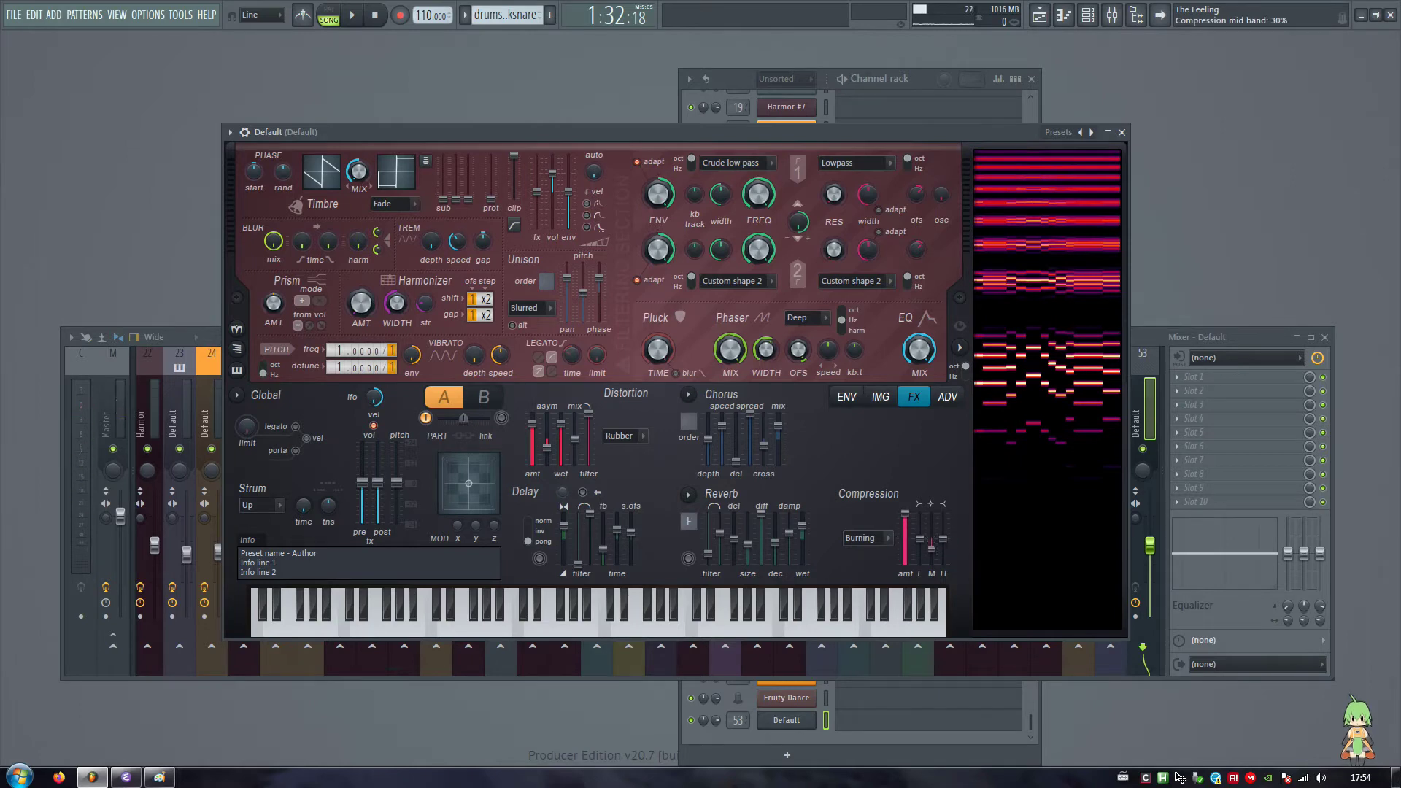
key(m)
key(w)
key(z)
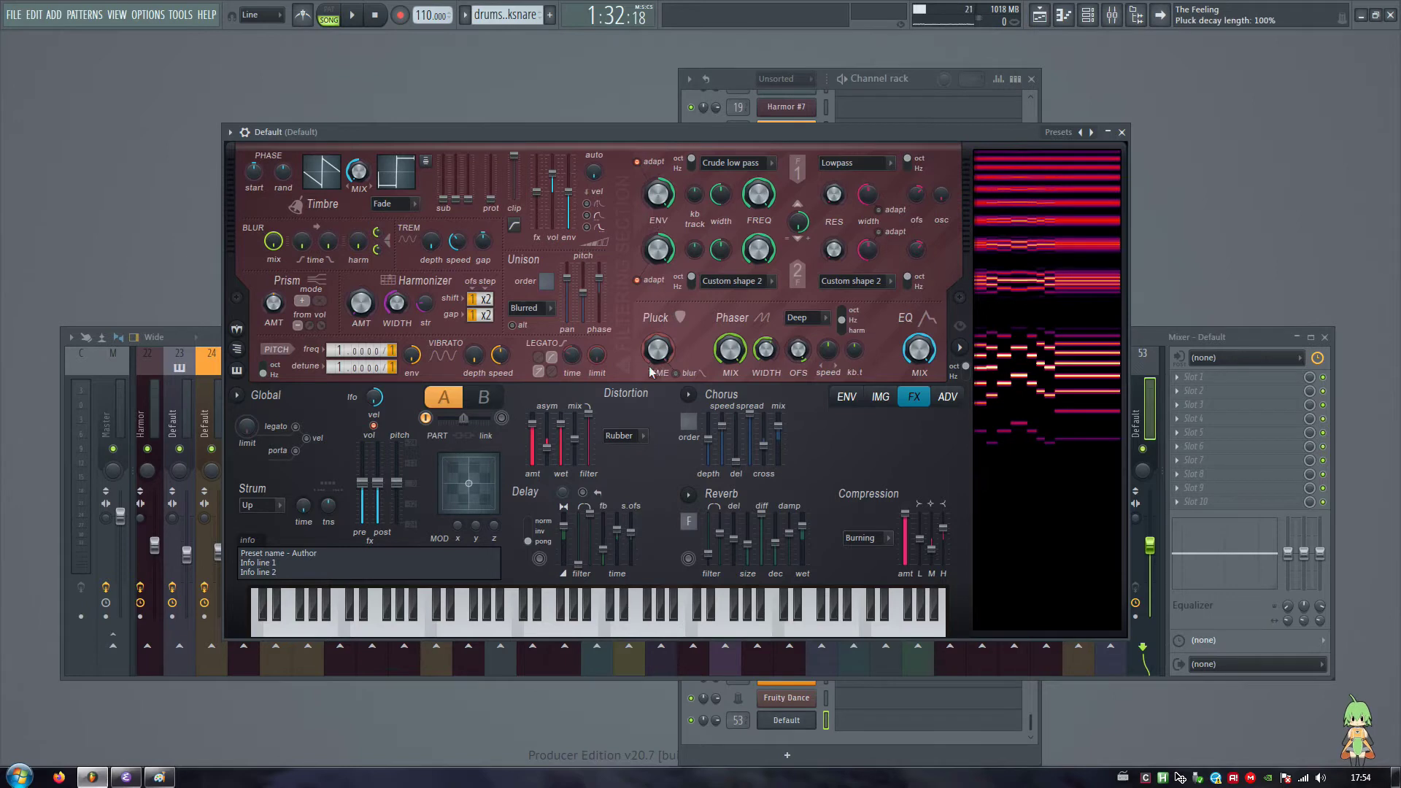
- Enable portamento in Harmor and play low and high notes to test the glide
click(295, 450)
key(z)
key(q)
key(e)
key(z)
key(i)
key(p)
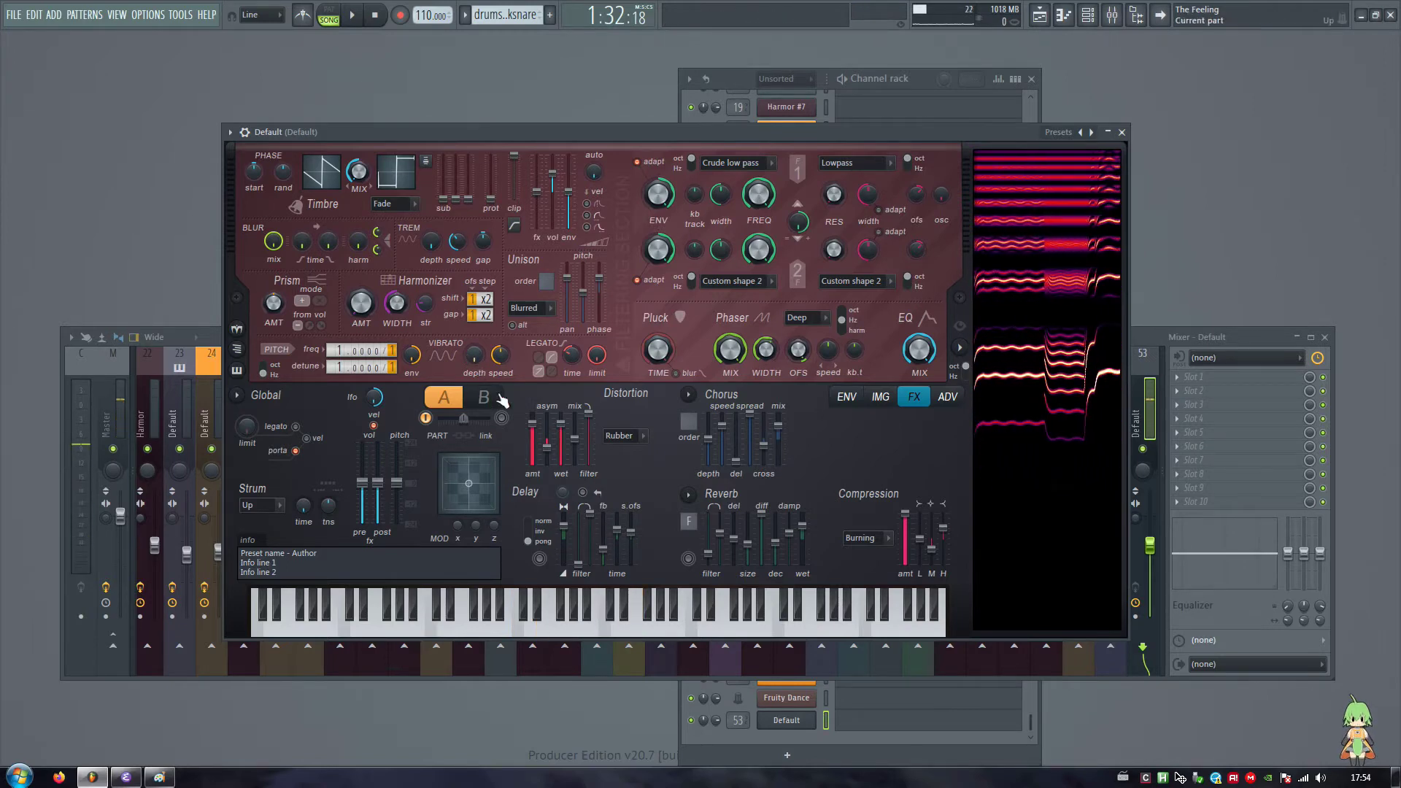
key(v)
key(b)
key(m)
key(comma)
key(n)
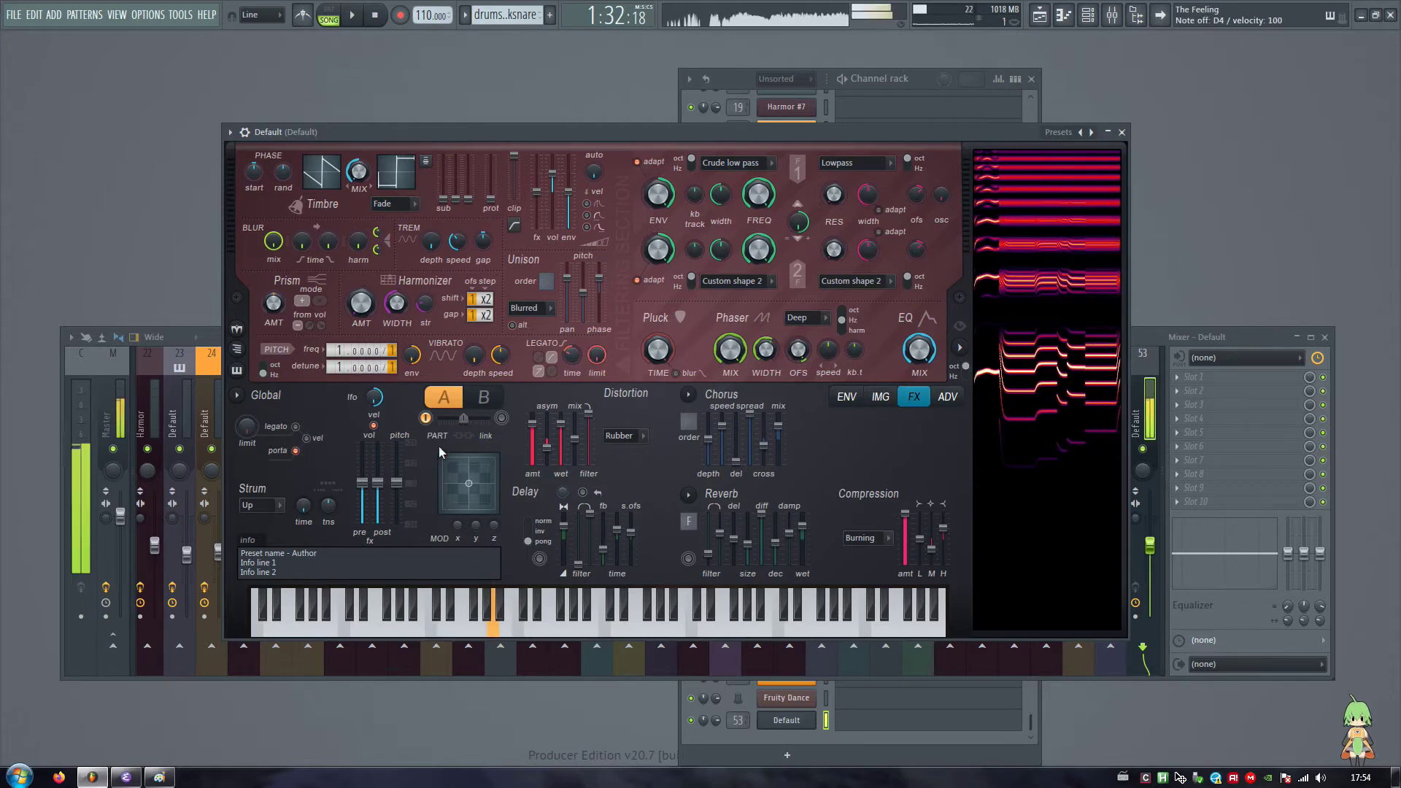
key(z)
key(b)
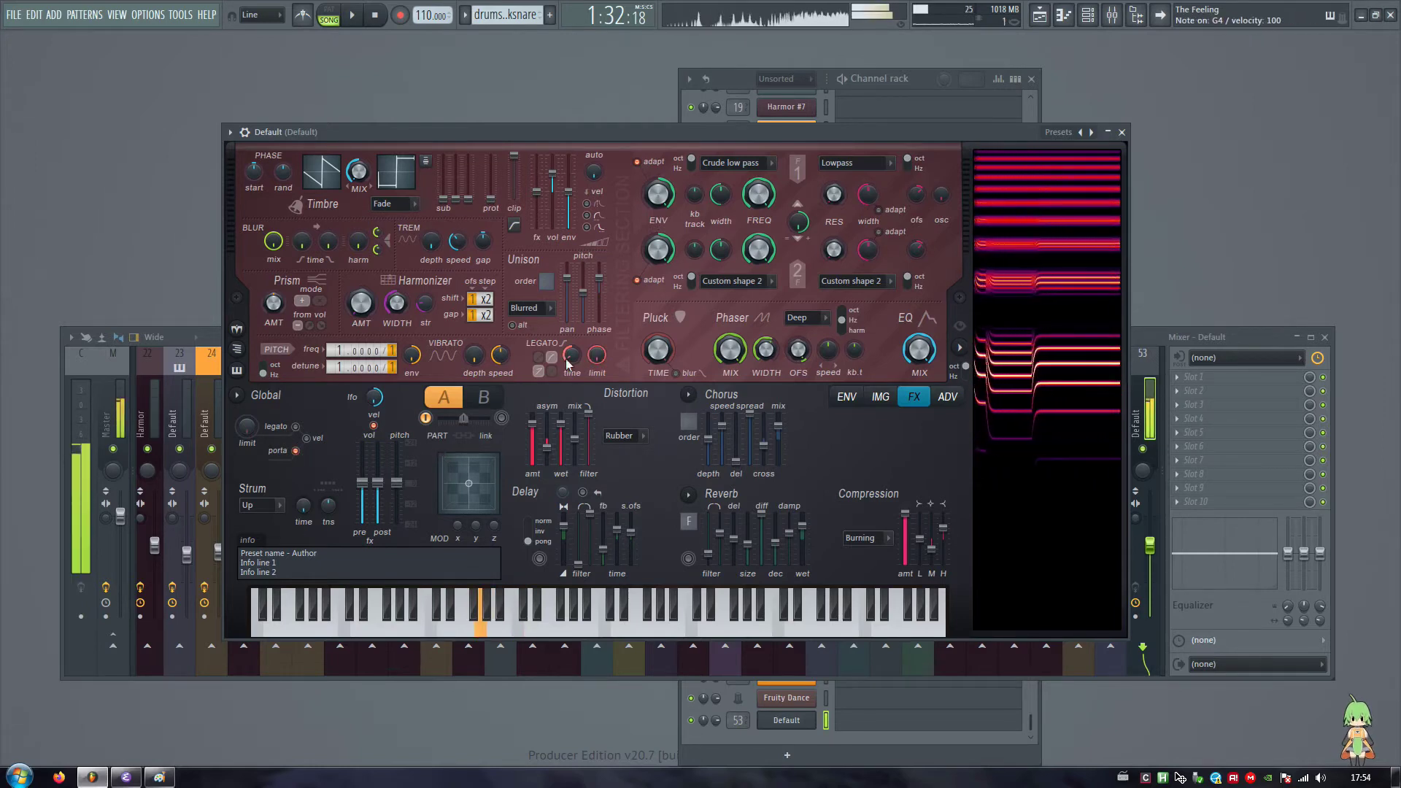
key(n)
- Set Harmor's portamento time to about 100 ms and play notes to hear the glide
drag(572, 354, 572, 361)
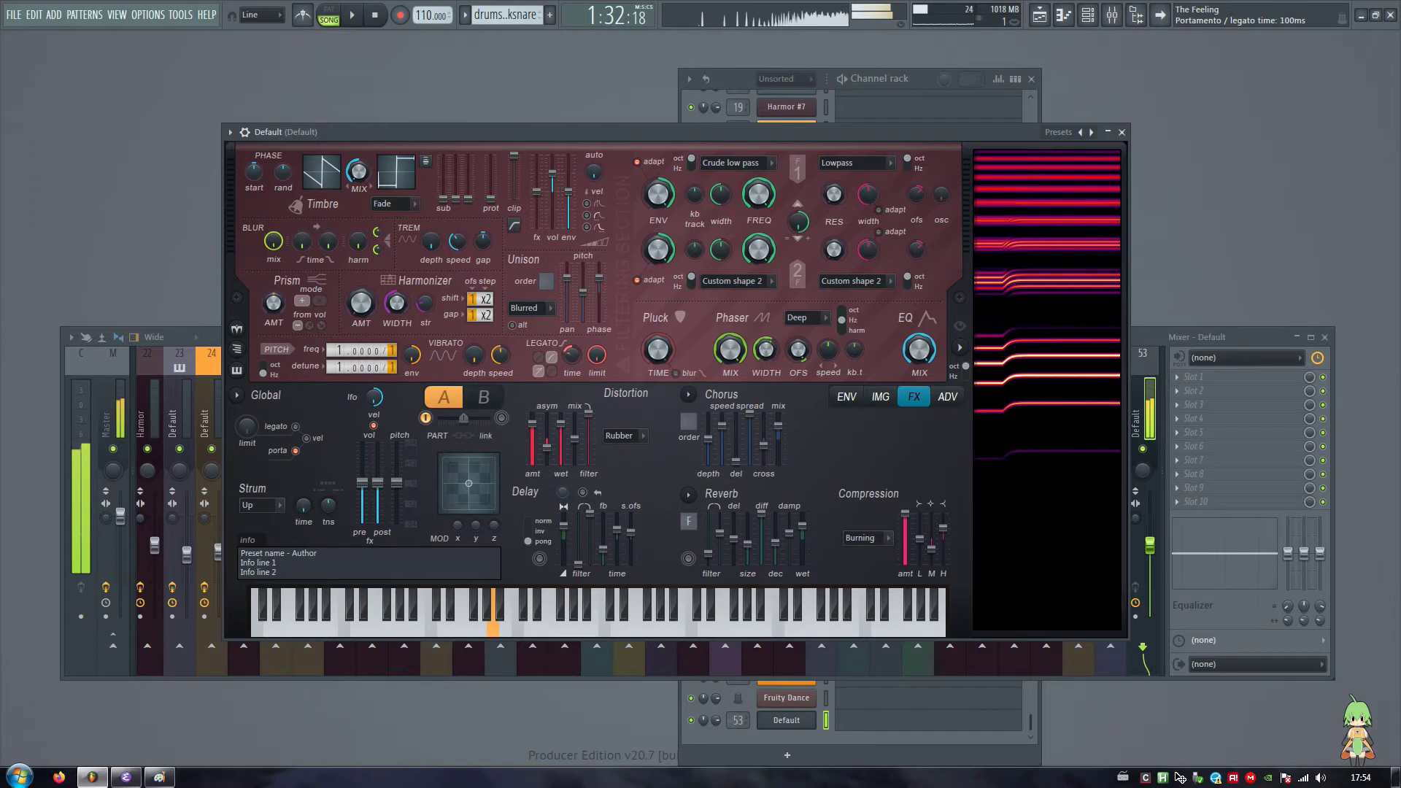
key(z)
key(n)
key(m)
key(z)
key(n)
key(period)
key(n)
key(x)
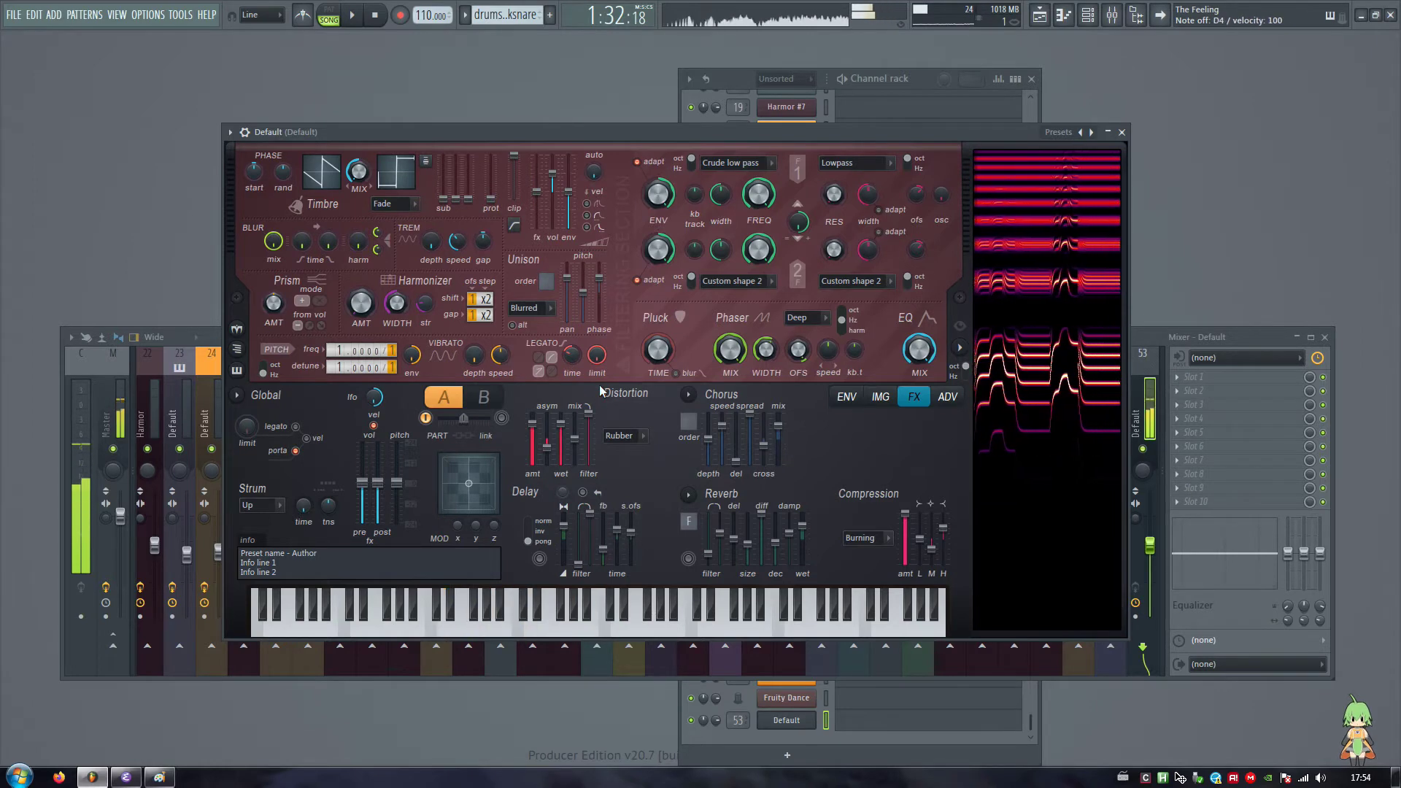
- Close Harmor, return to the playlist, and play the oeuaoeu clip from bar 233
key(Escape)
click(1040, 16)
click(834, 70)
key(space)
scroll(872, 71, up, 3)
scroll(869, 54, down, 3)
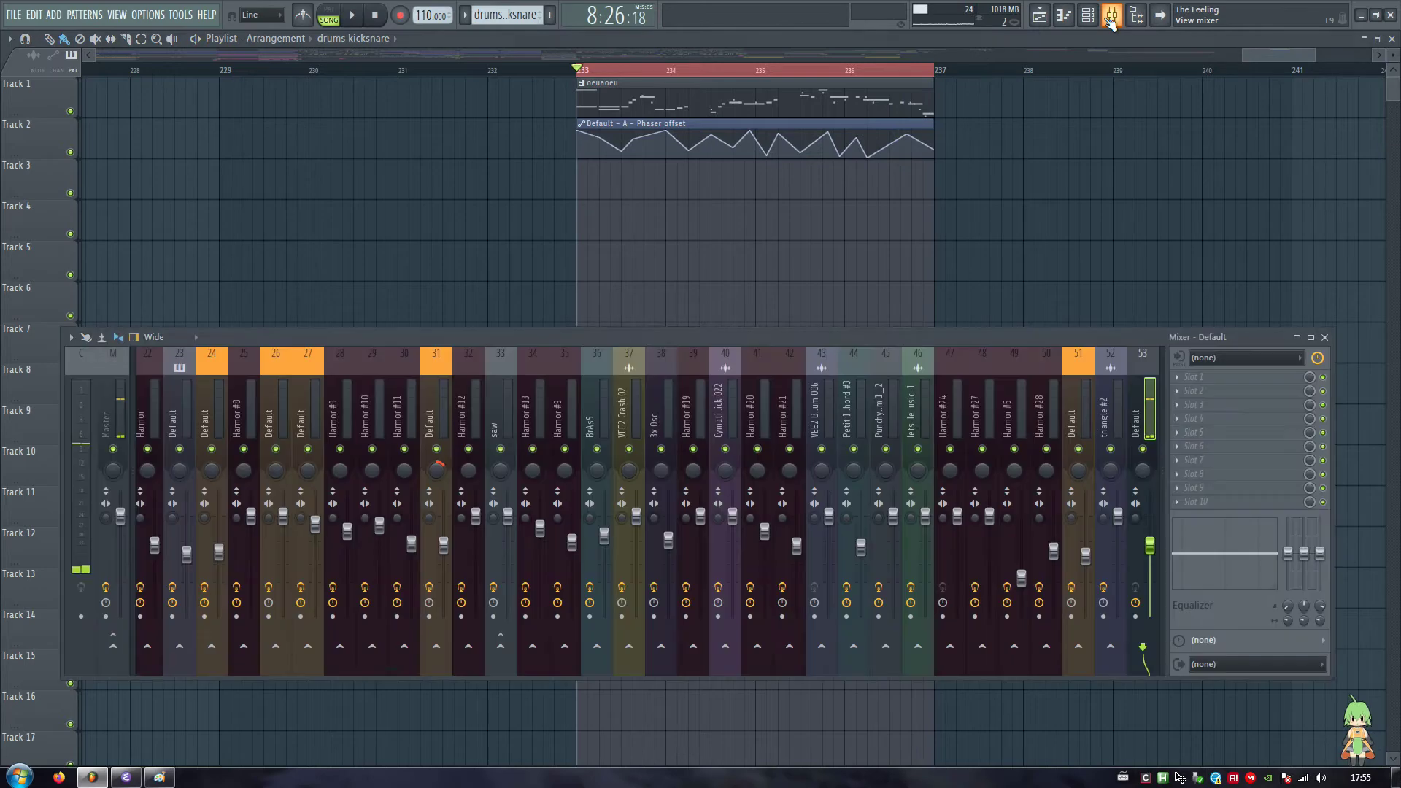
- Load OTT into the first effect slot of mixer track 53
click(1111, 16)
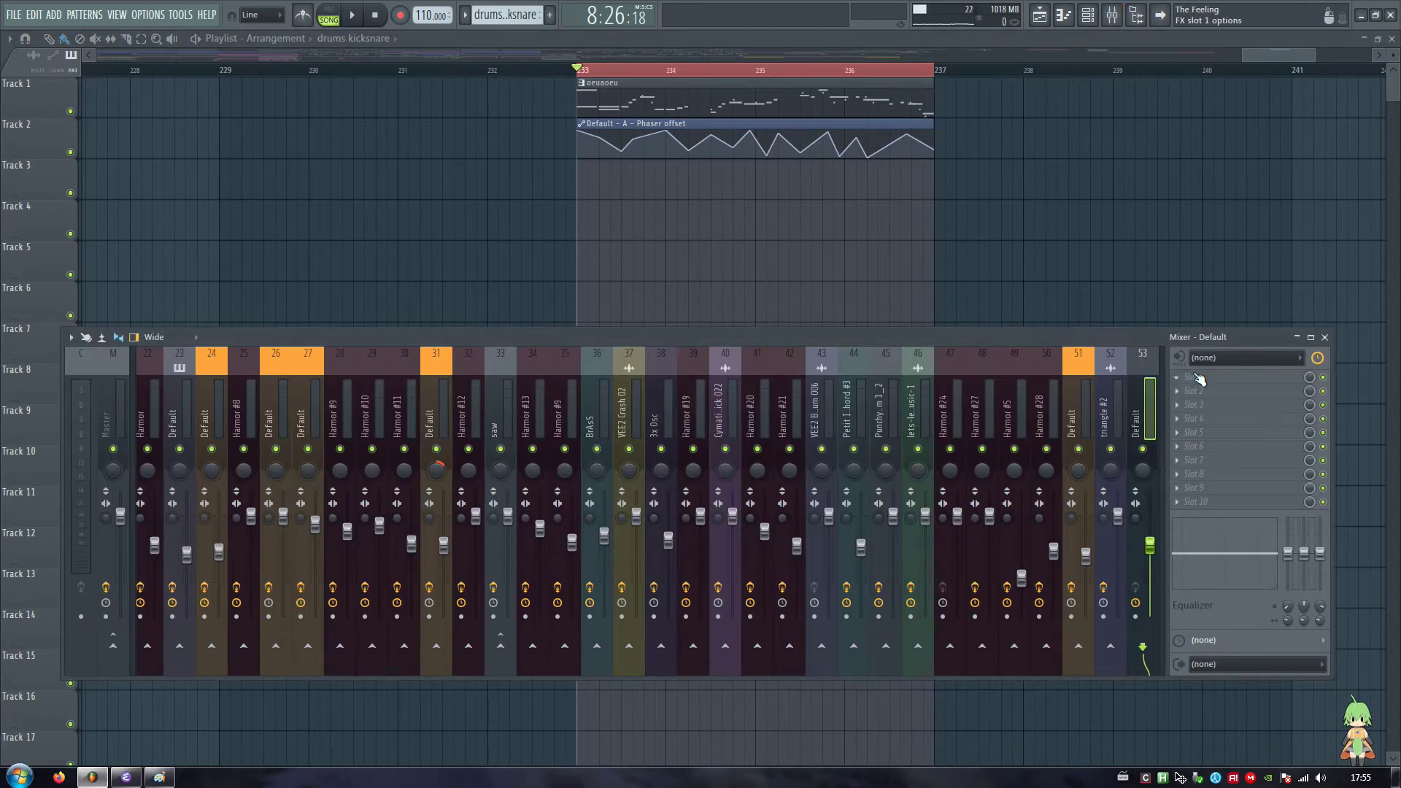
middle_click(1195, 374)
text(ott)
click(1292, 396)
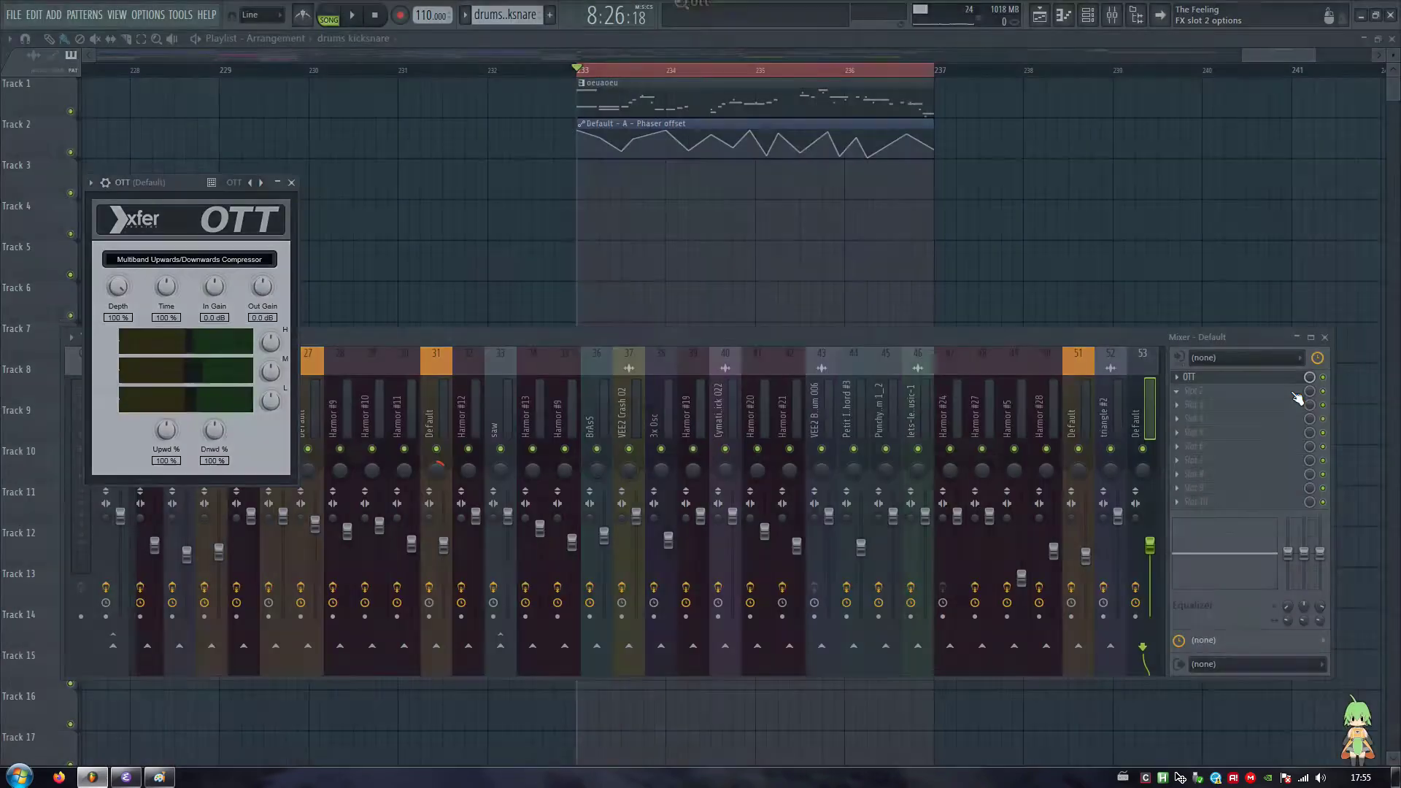
- Examine the reference OTT settings in the Paint screenshot, close Paint, and return to the new OTT
drag(174, 183, 711, 256)
click(595, 206)
click(705, 248)
click(705, 249)
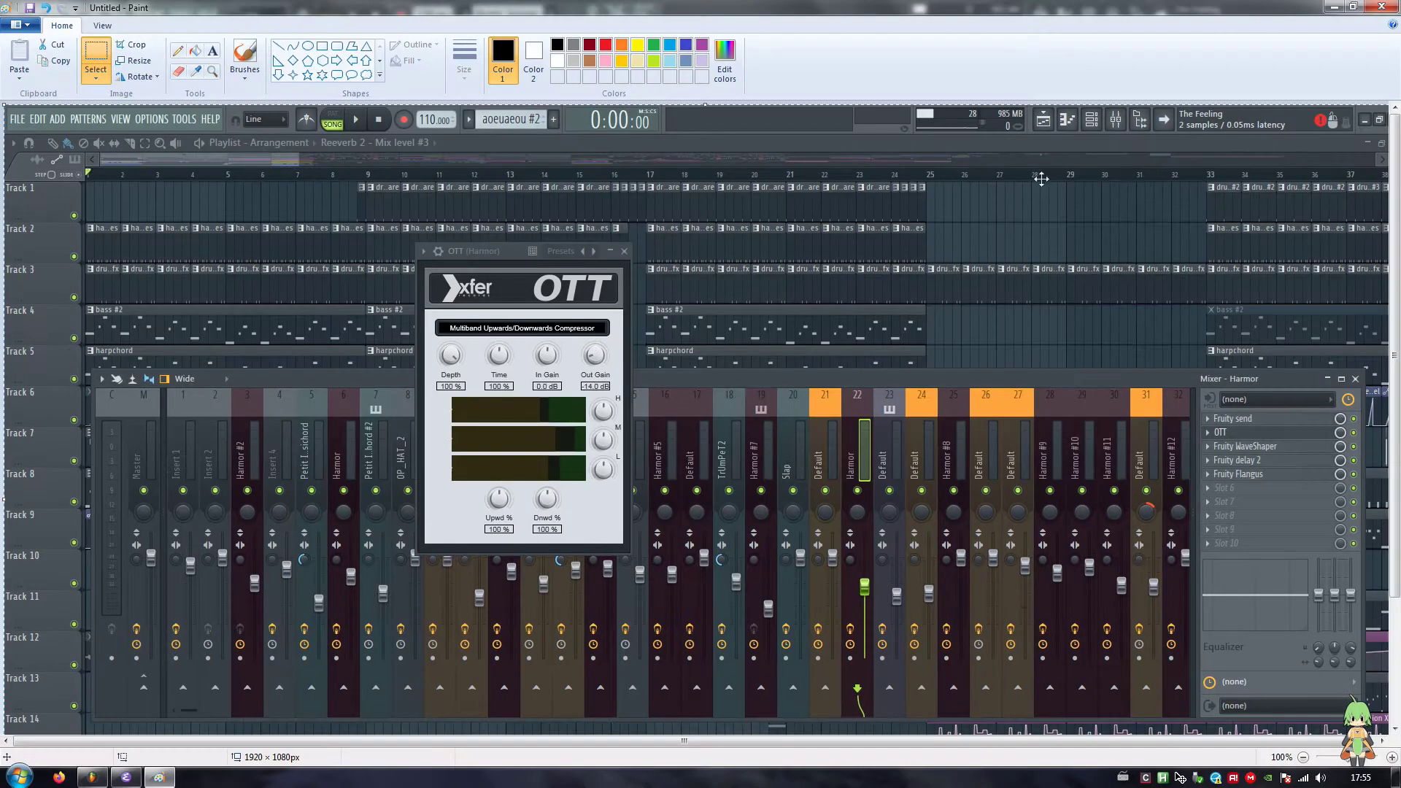
click(1394, 4)
click(746, 394)
drag(757, 252, 741, 255)
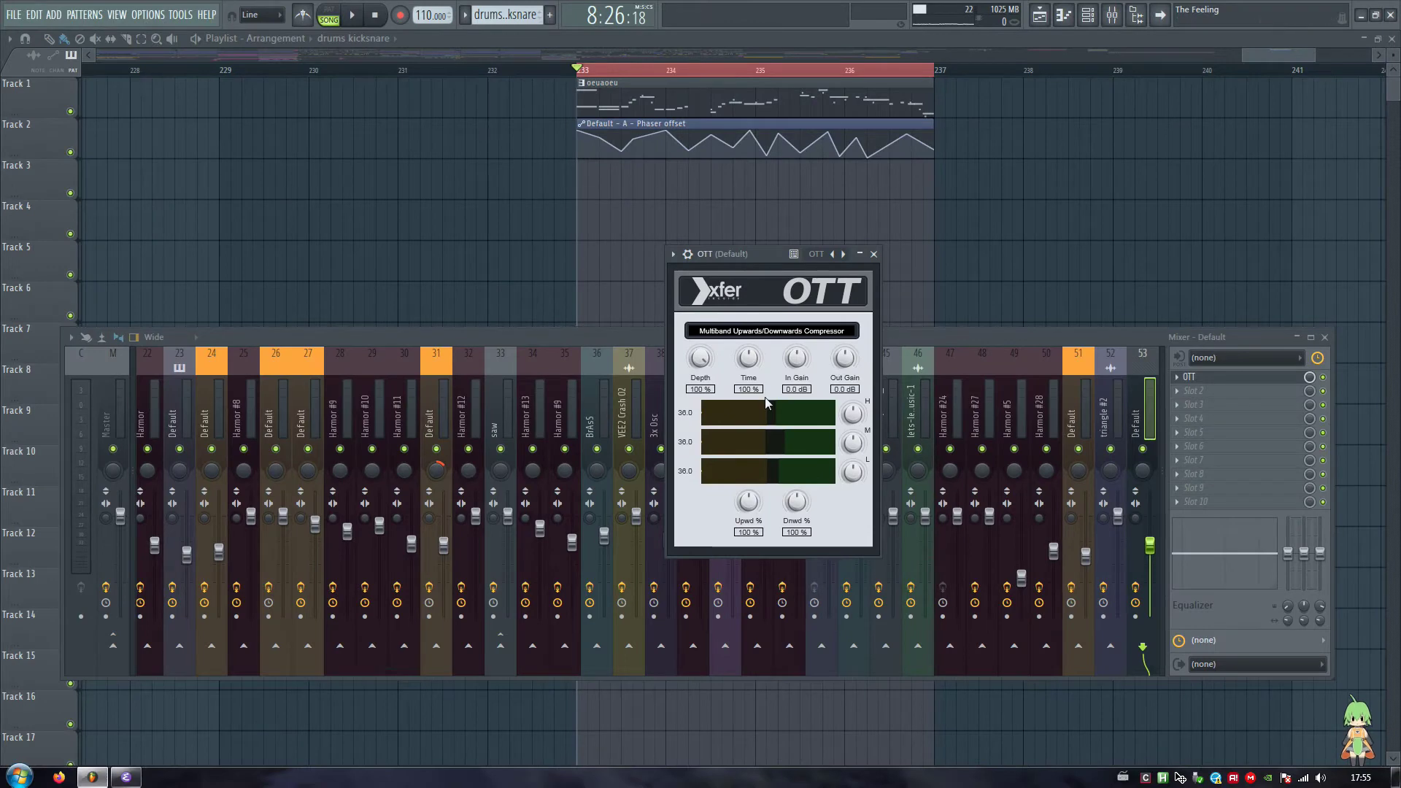
- Raise OTT's high, mid and low band thresholds, test with a note, and close the plug-in
drag(769, 412, 814, 445)
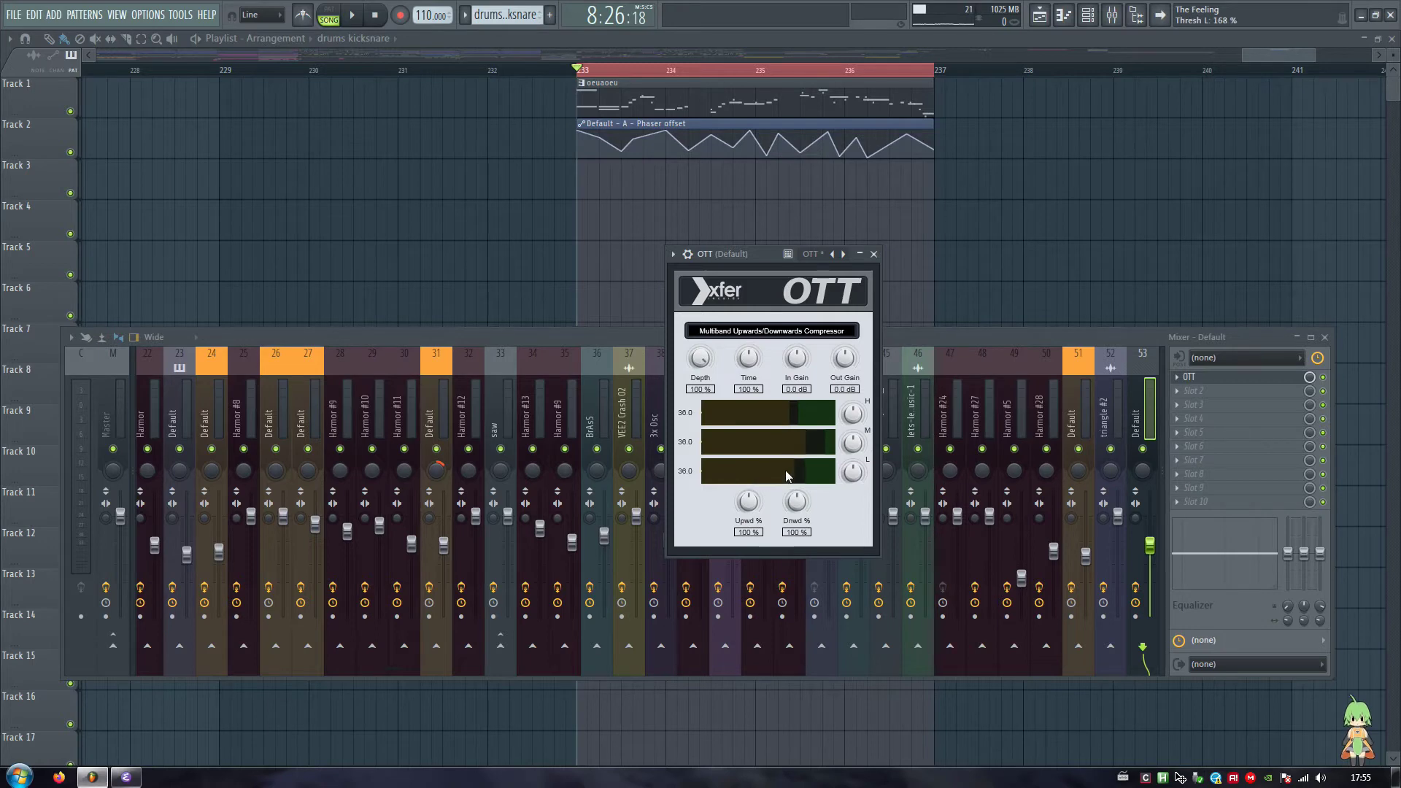
drag(788, 469, 790, 470)
key(e)
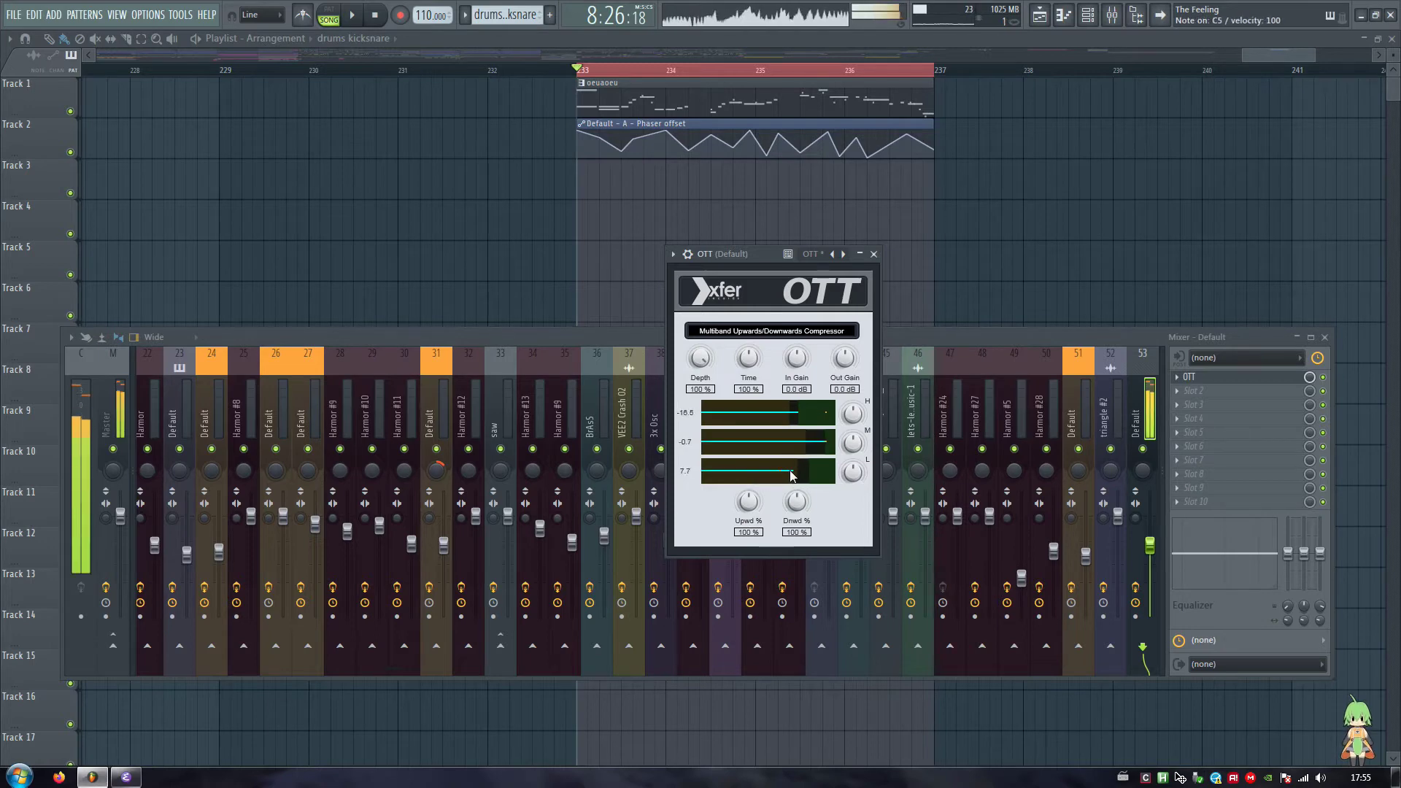
drag(772, 255, 663, 214)
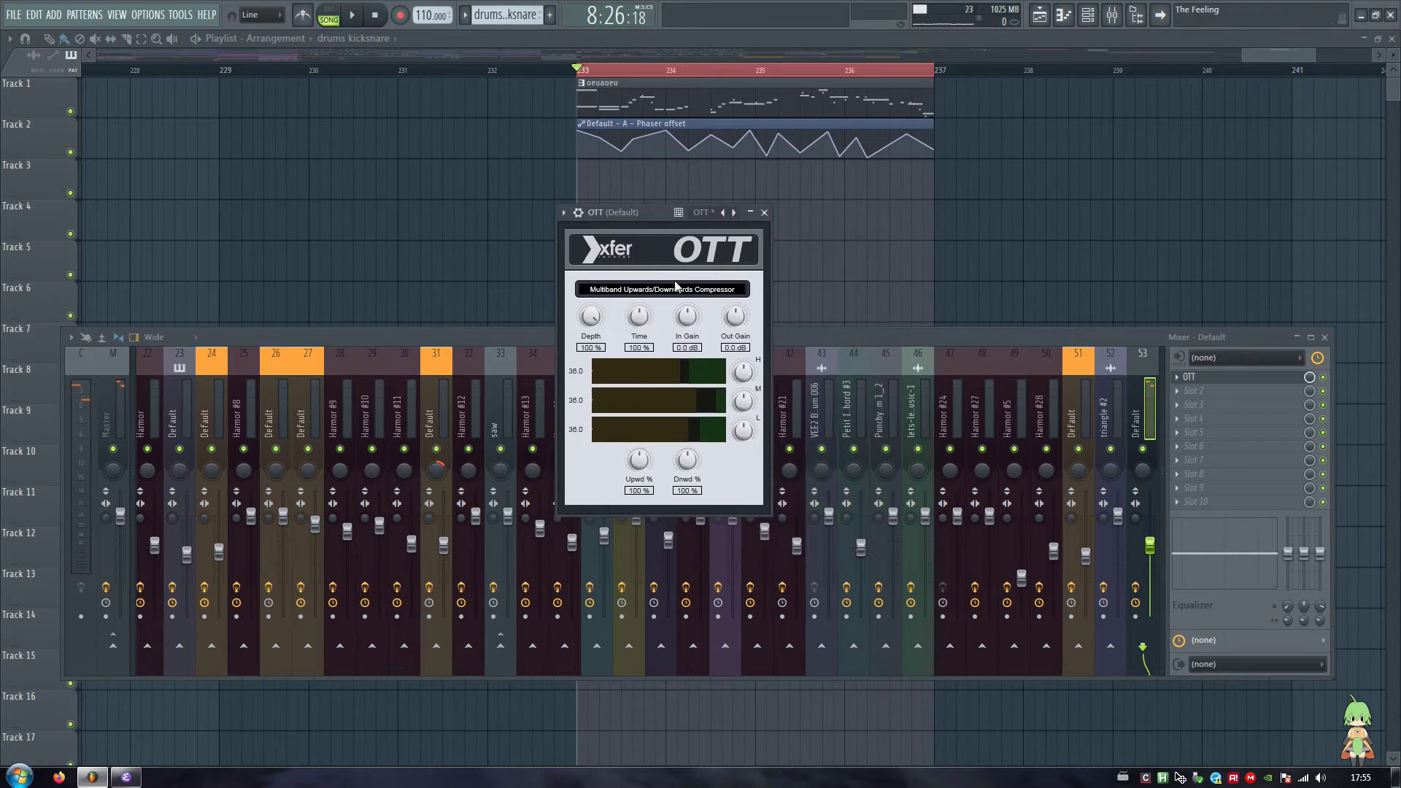
drag(728, 340, 773, 348)
key(Escape)
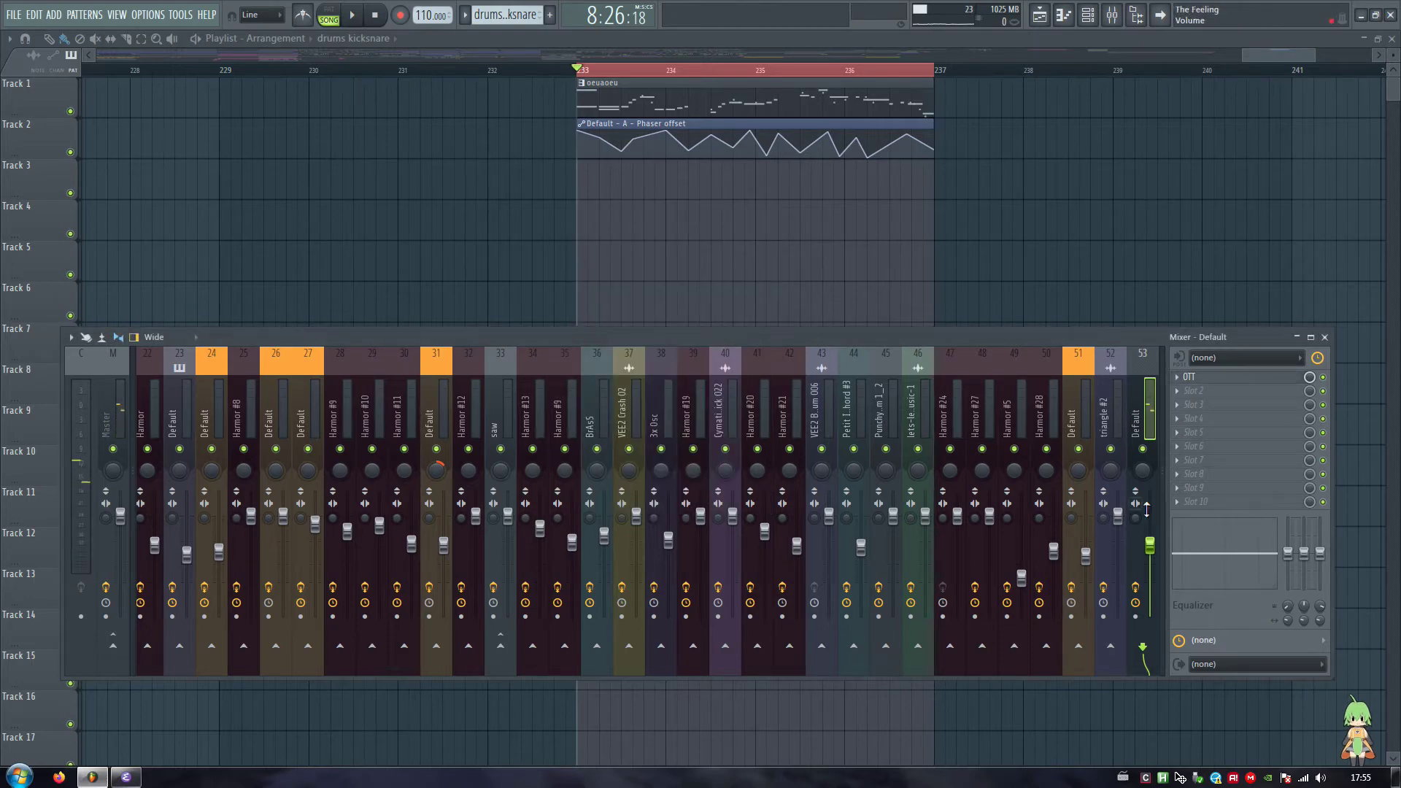
- Load Fruity WaveShaper into the second effect slot of mixer track 53 and reposition its window clear of the channel strips
key(F8)
text(waveshaper)
key(Return)
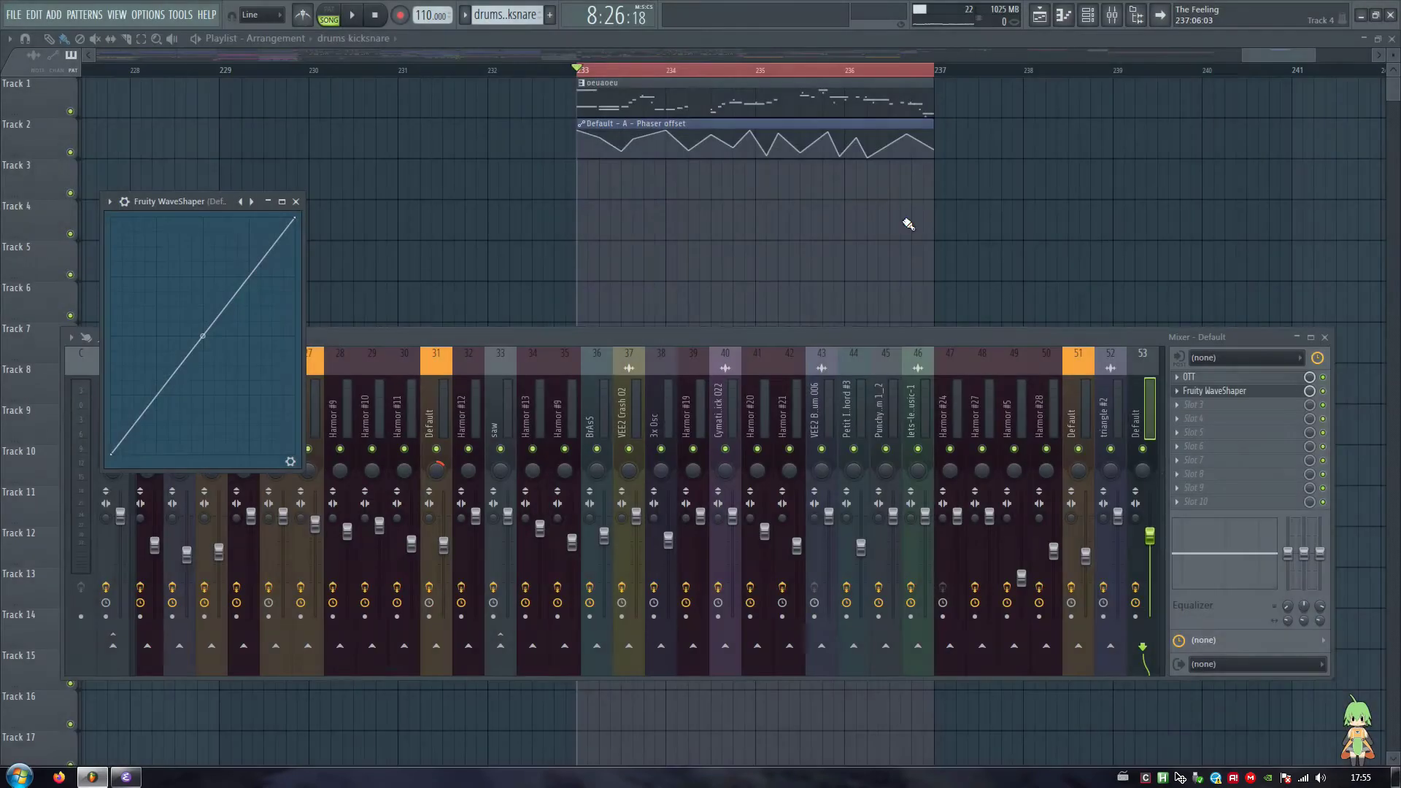
drag(172, 211, 788, 232)
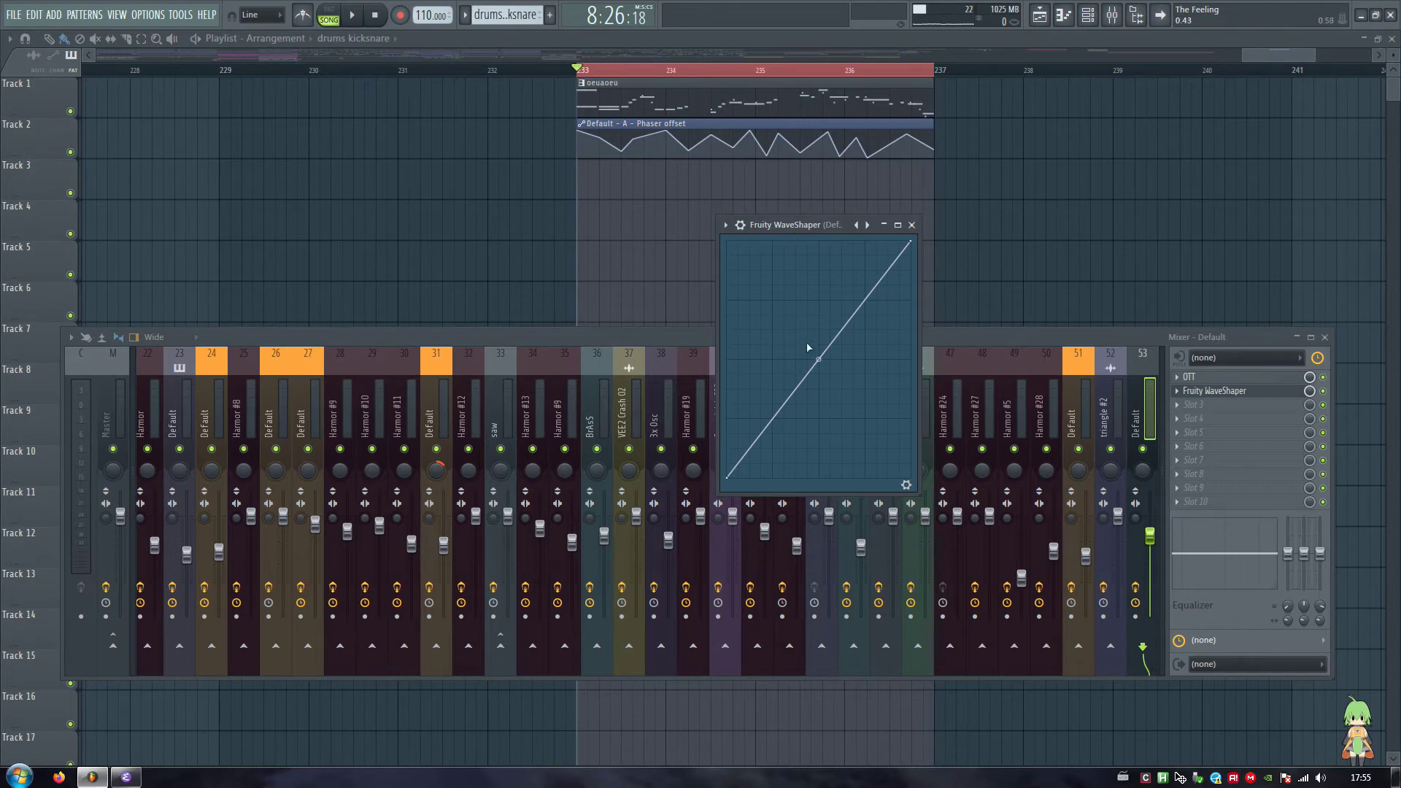
- Add two points to the WaveShaper curve, move the upper one slightly higher, and compare the effect on and off
right_click(770, 364)
right_click(866, 313)
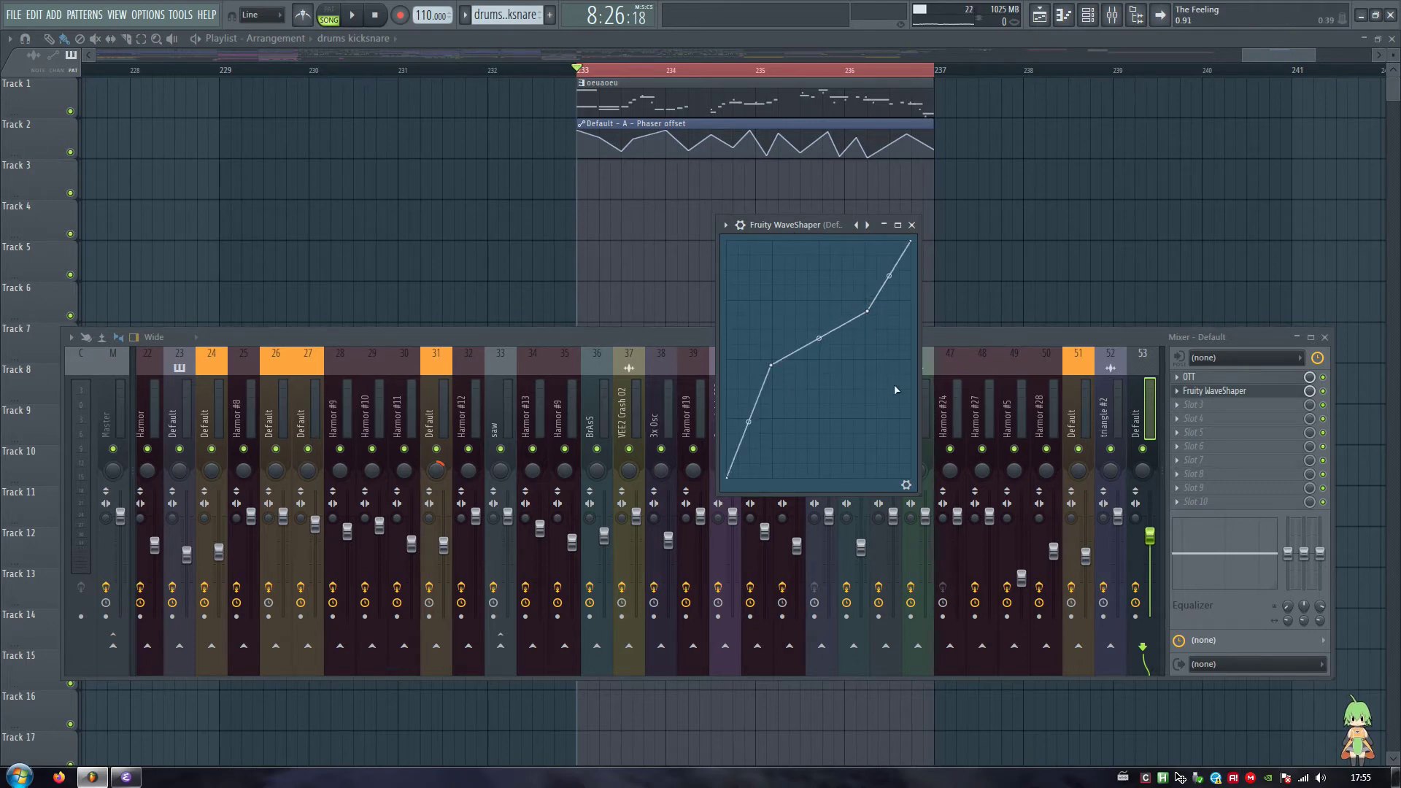
click(1322, 394)
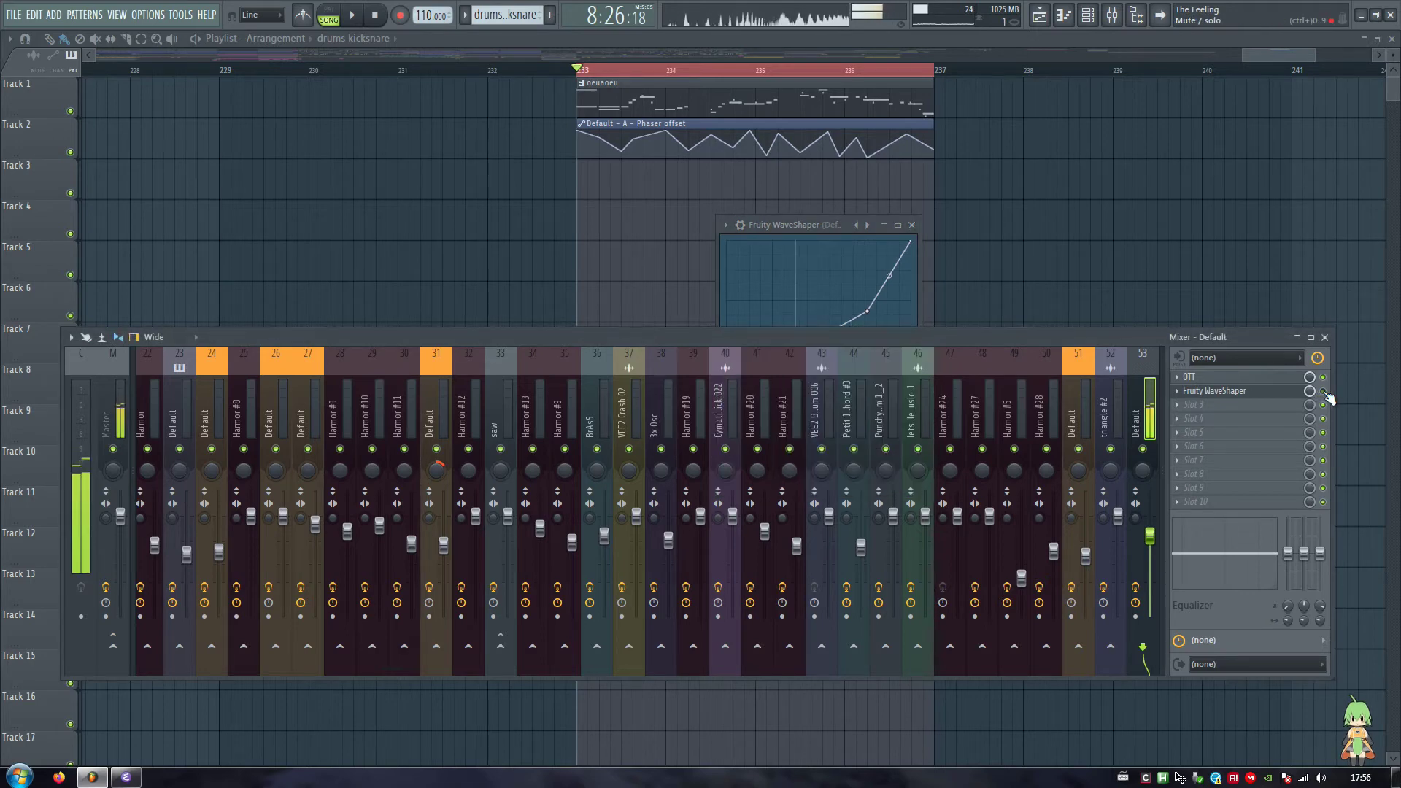
mouse_move(867, 311)
mouse_down()
mouse_move(759, 363)
mouse_move(876, 306)
mouse_up()
click(1325, 397)
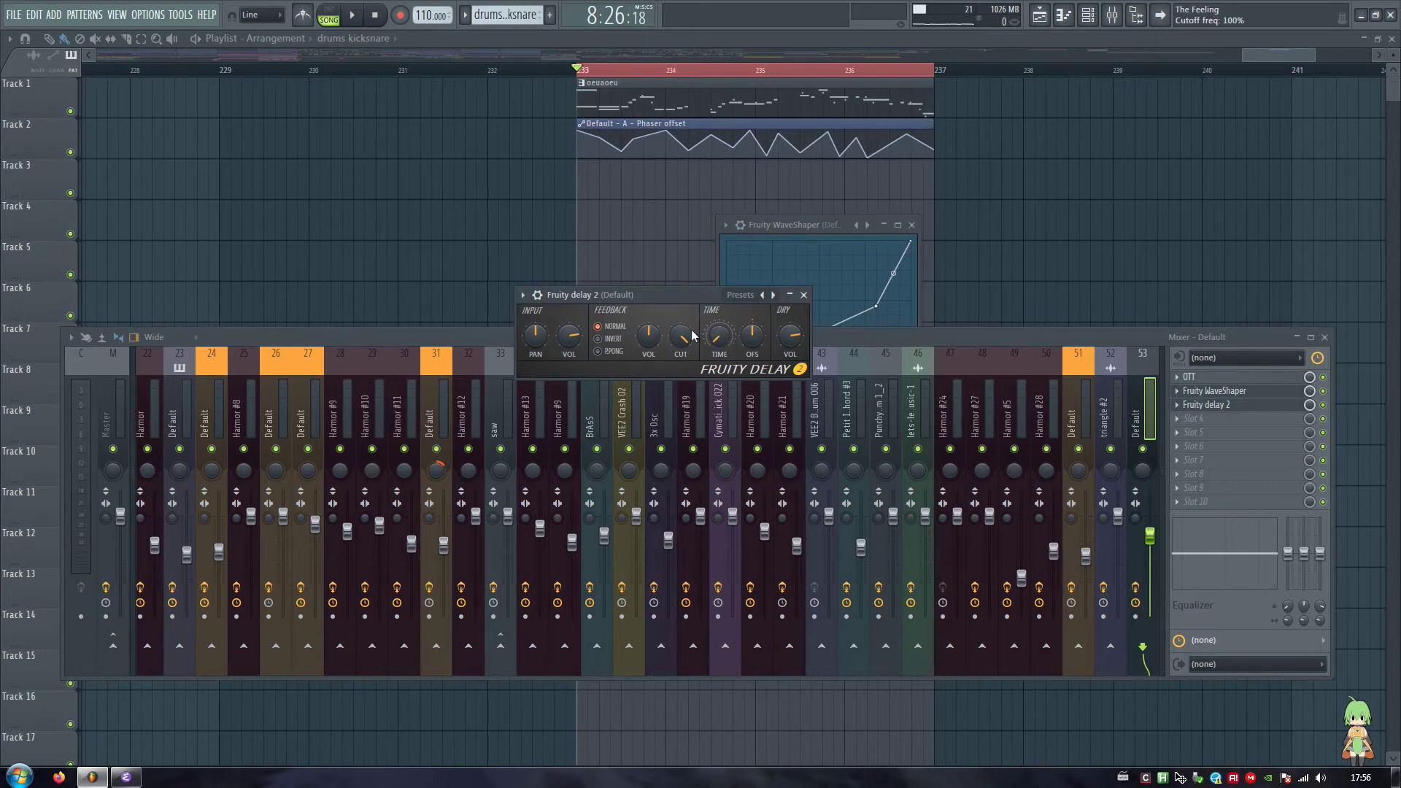
- Lower Fruity delay 2's feedback volume and play test notes, toggling the WaveShaper slot to isolate the delay
key(z)
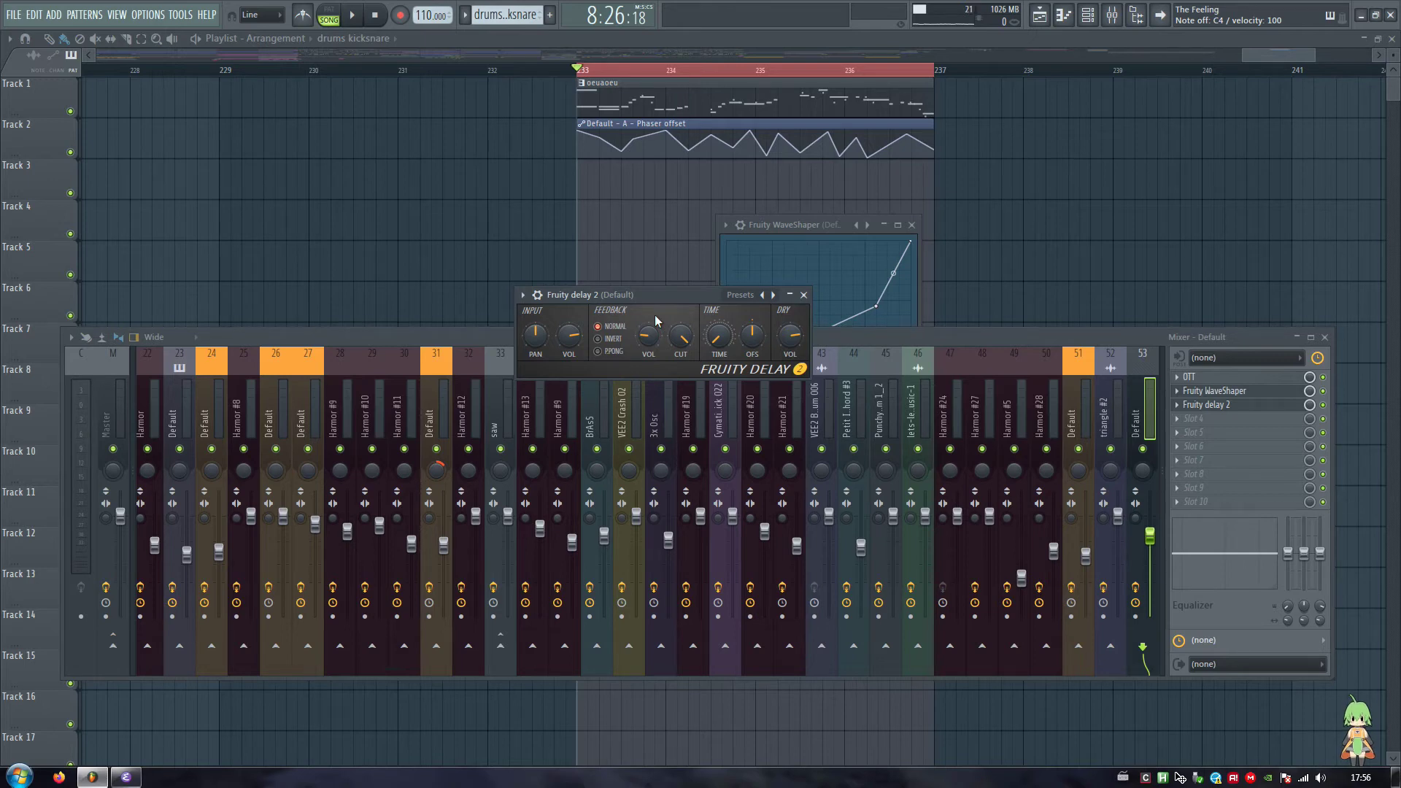
key(z)
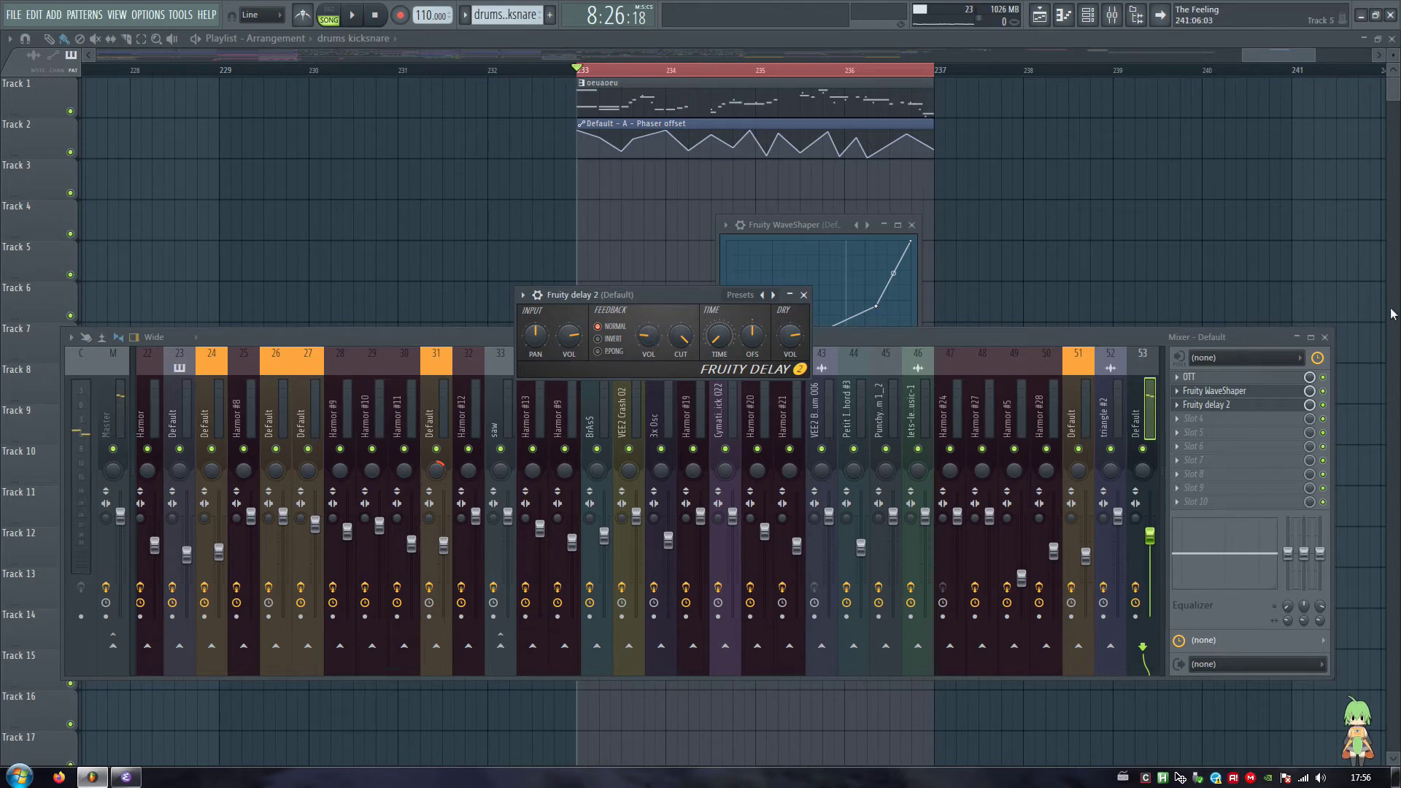
click(1323, 390)
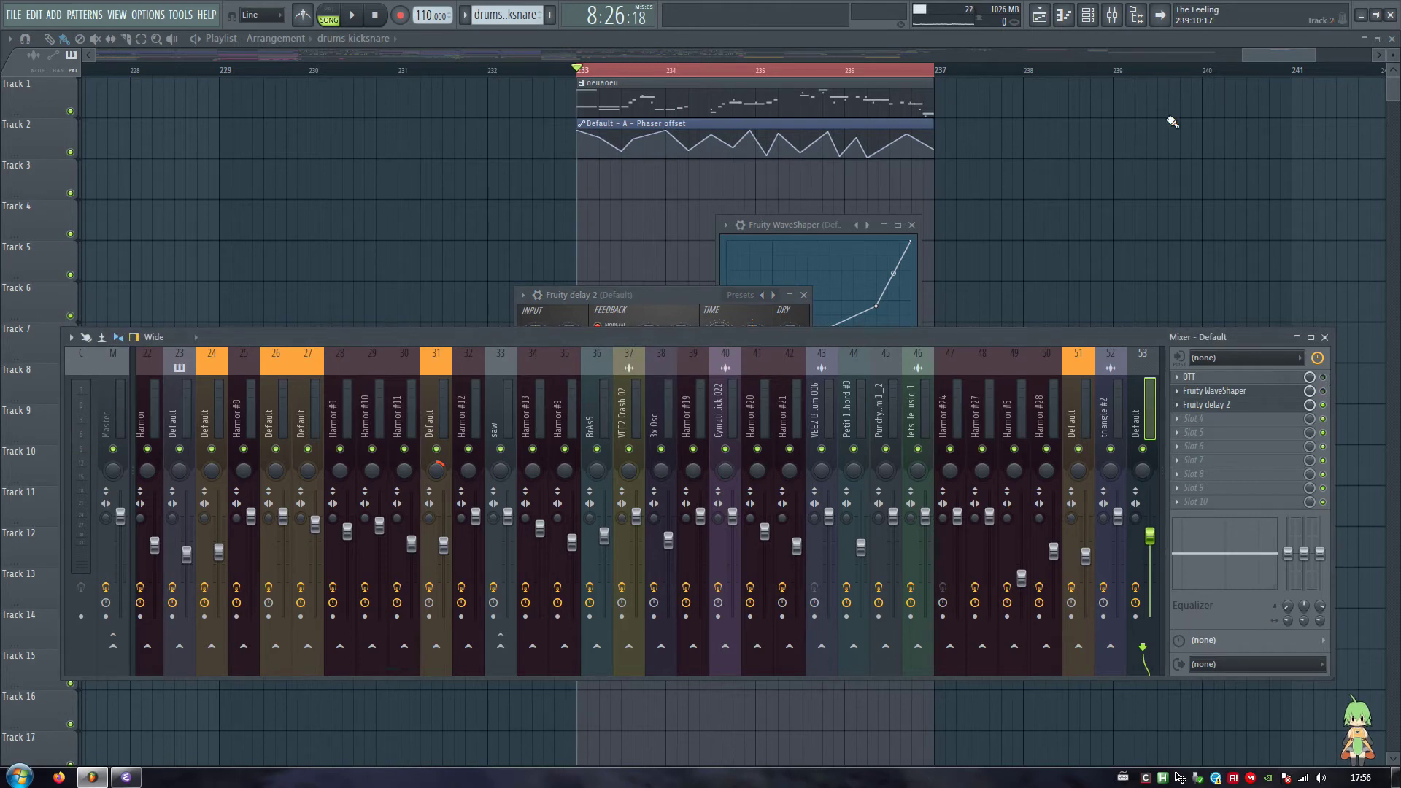
drag(701, 294, 720, 295)
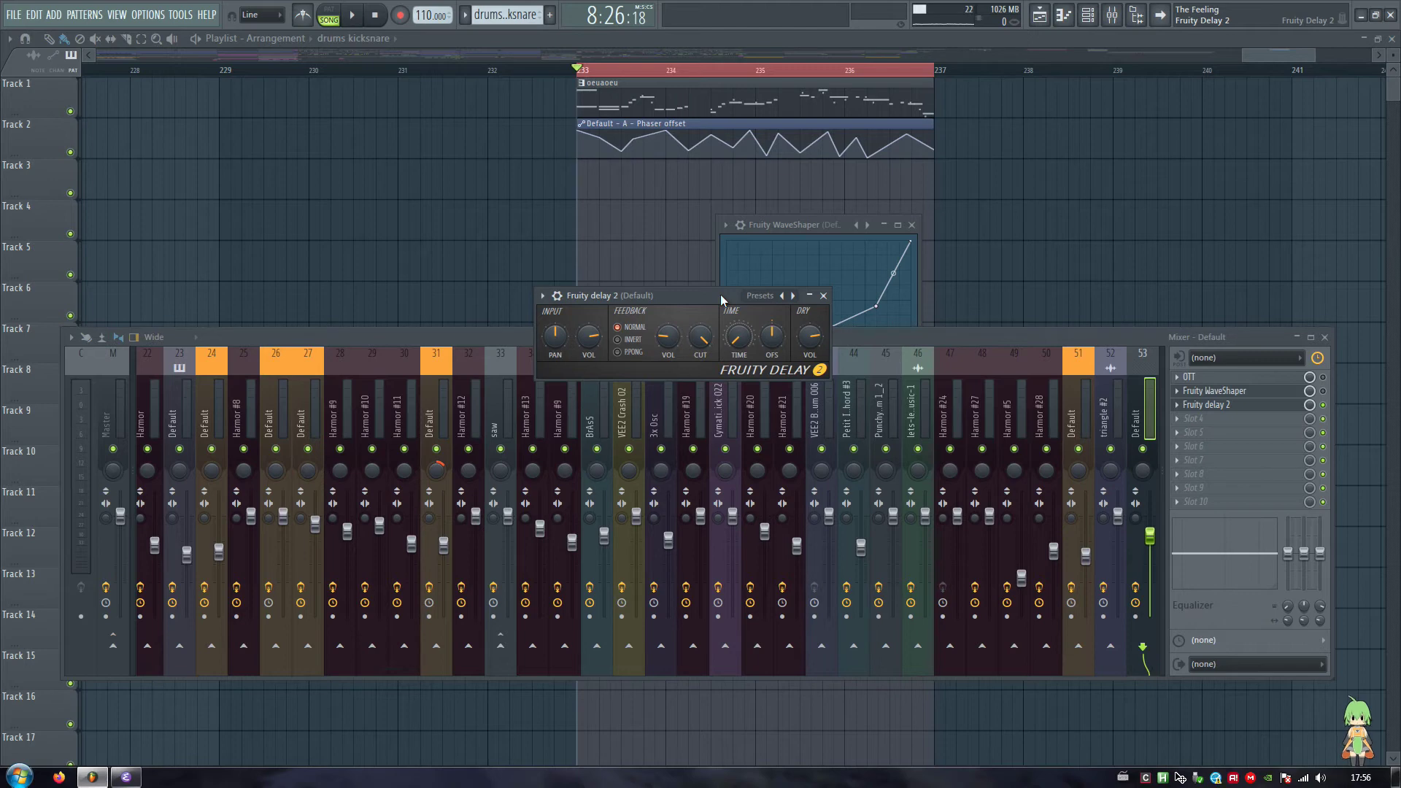
key(x)
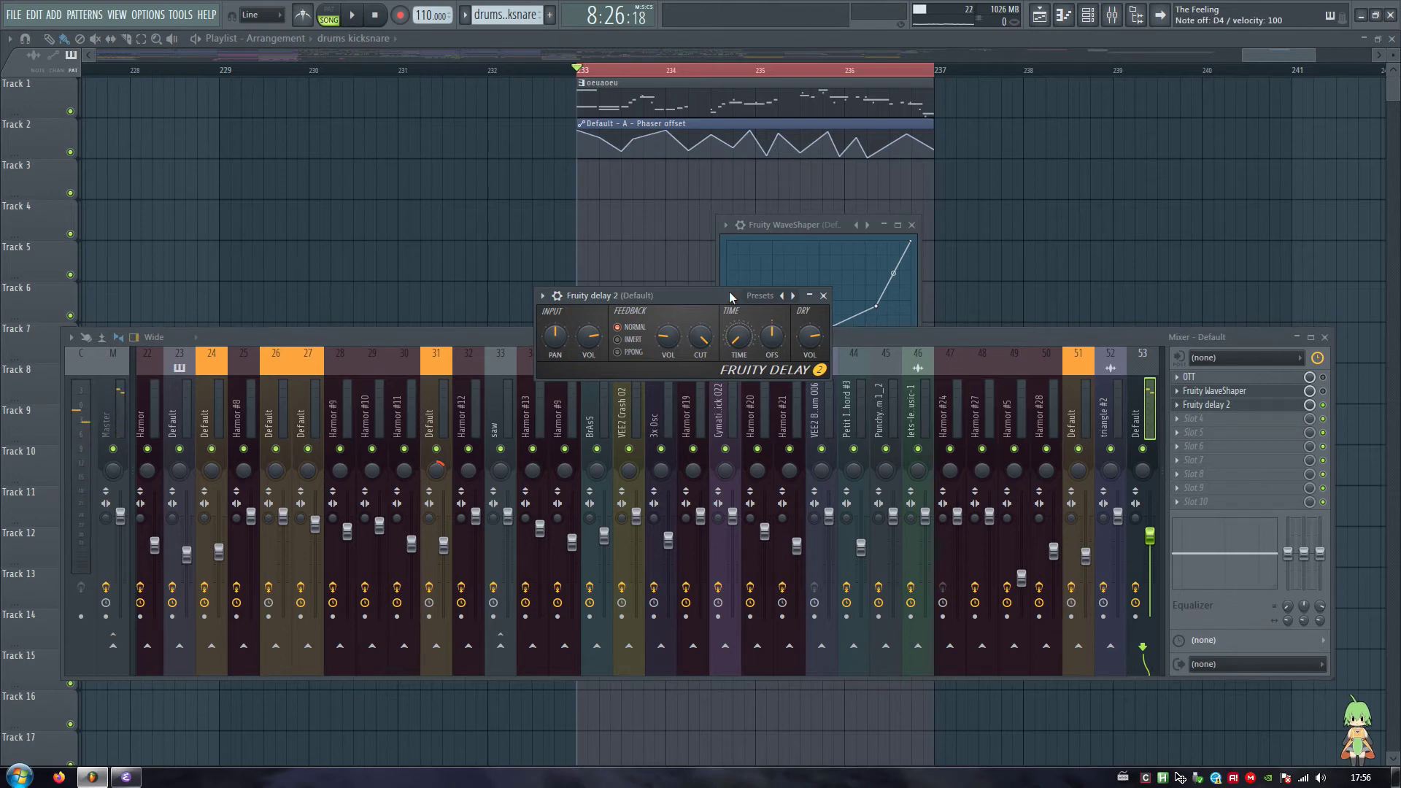
- Try Fruity Delay 3 in the fifth effect slot with the ping pong model, tempo sync off and a shorter time, testing a note
drag(711, 295, 711, 292)
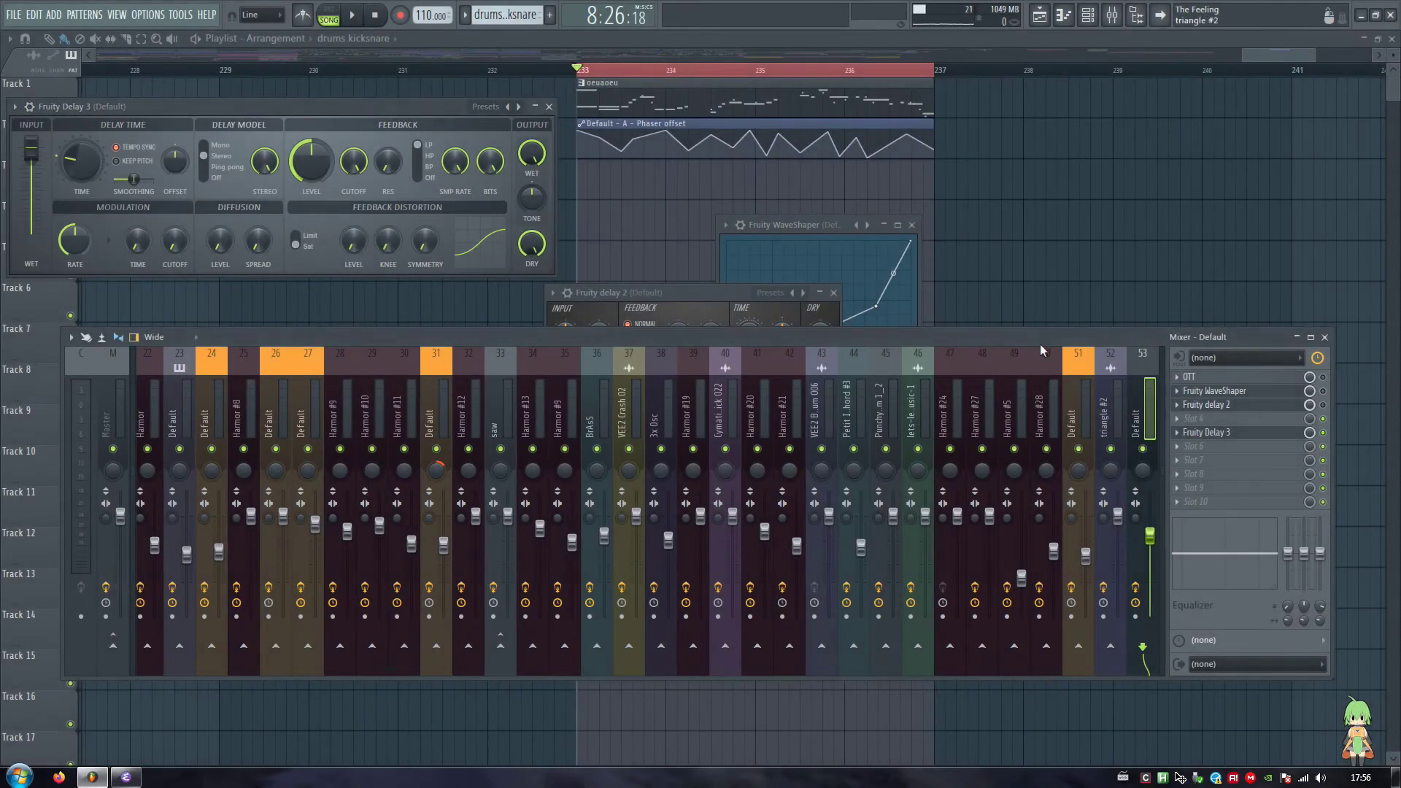
drag(235, 129, 543, 234)
click(513, 272)
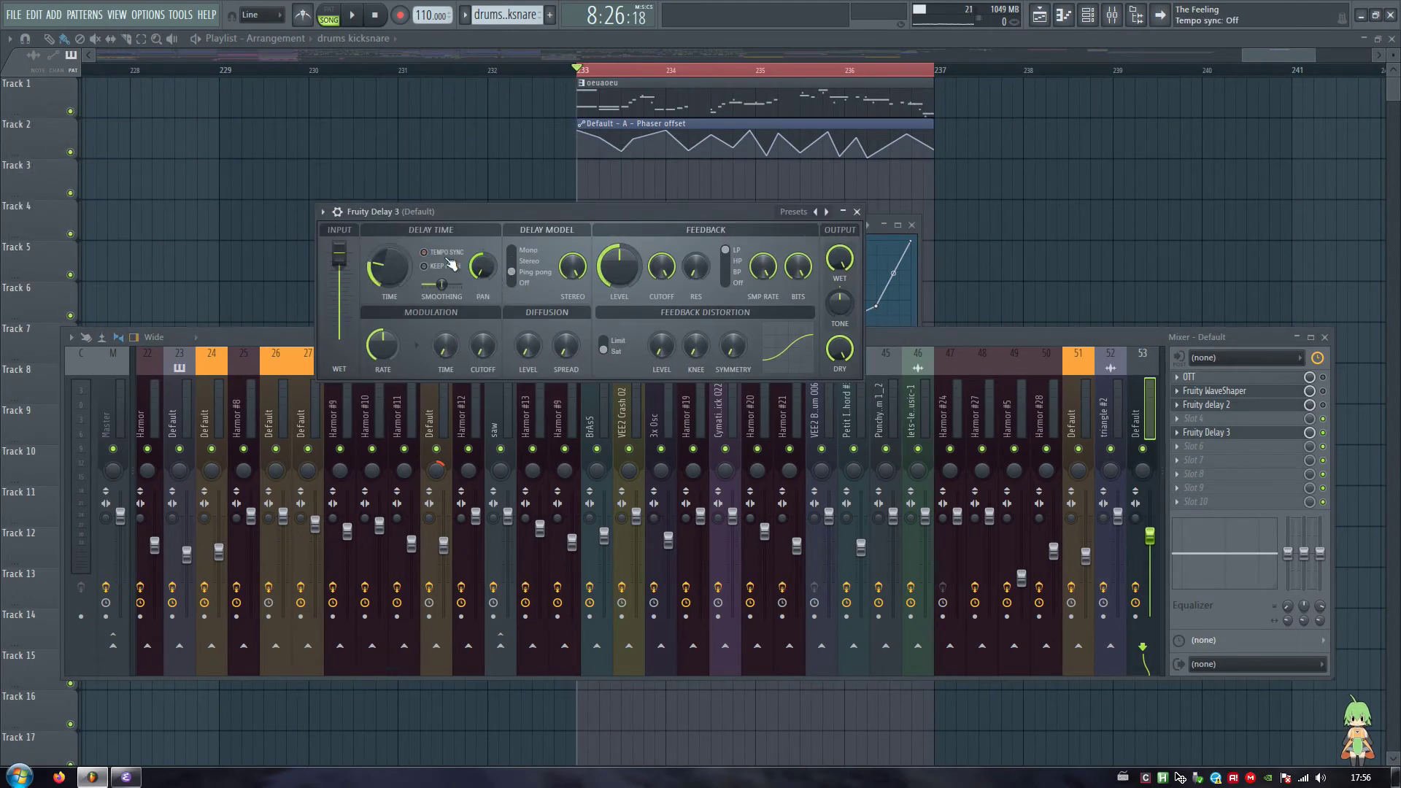
mouse_move(388, 267)
mouse_down()
mouse_move(387, 288)
mouse_move(387, 255)
mouse_up()
key(v)
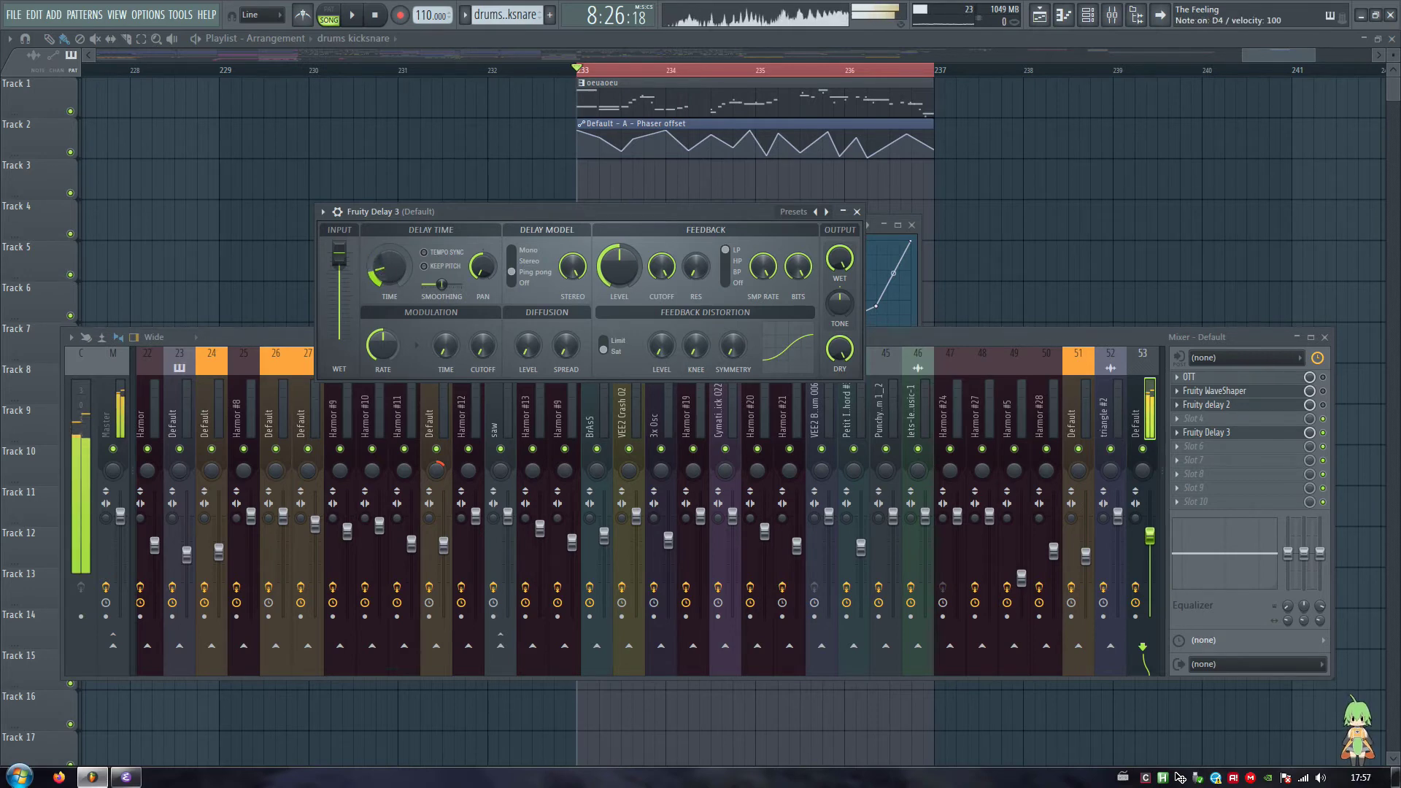
- Delete Fruity Delay 3 from the fifth effect slot and confirm the deletion
click(1179, 434)
click(1194, 434)
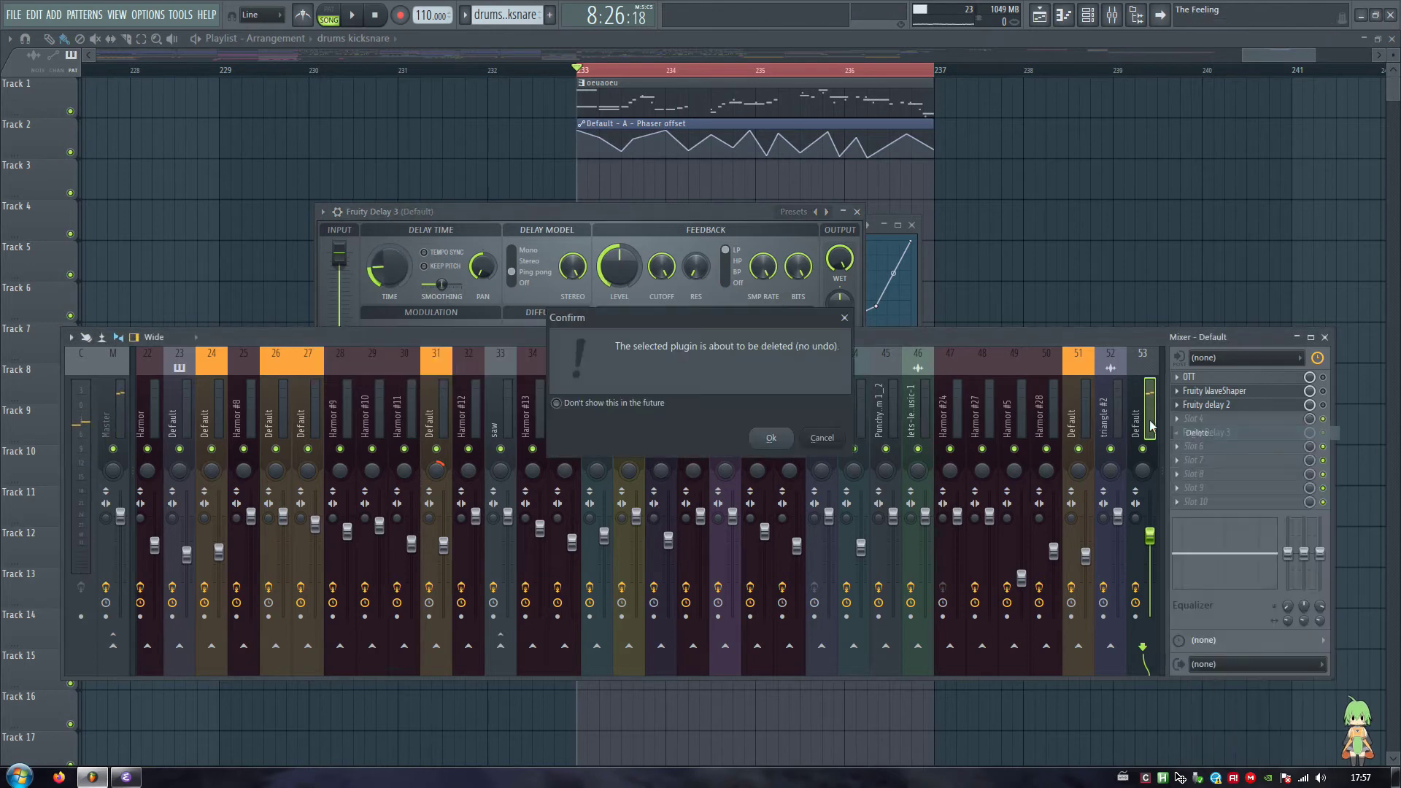
click(783, 437)
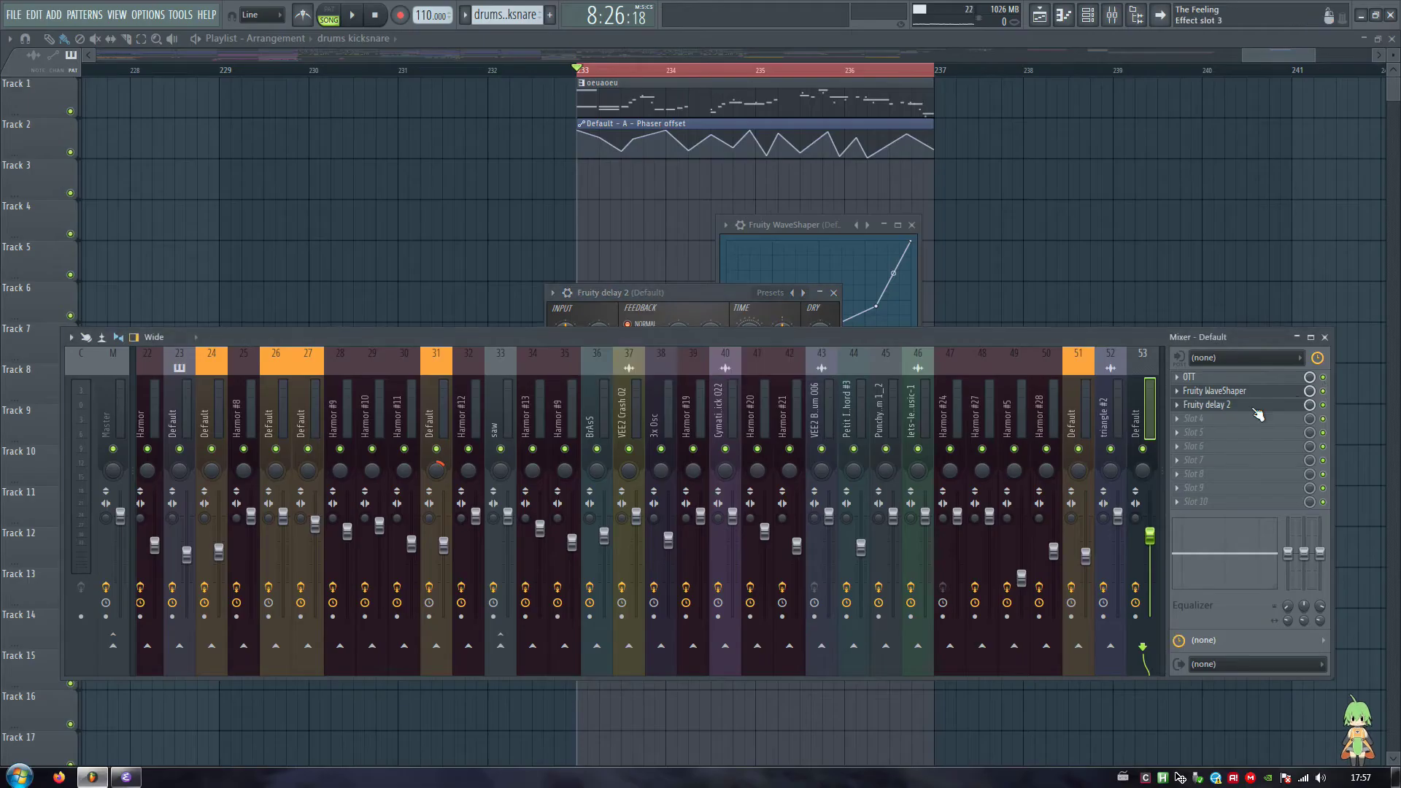
- Play a test note through Fruity delay 2 and close its window
click(594, 292)
drag(631, 287, 646, 287)
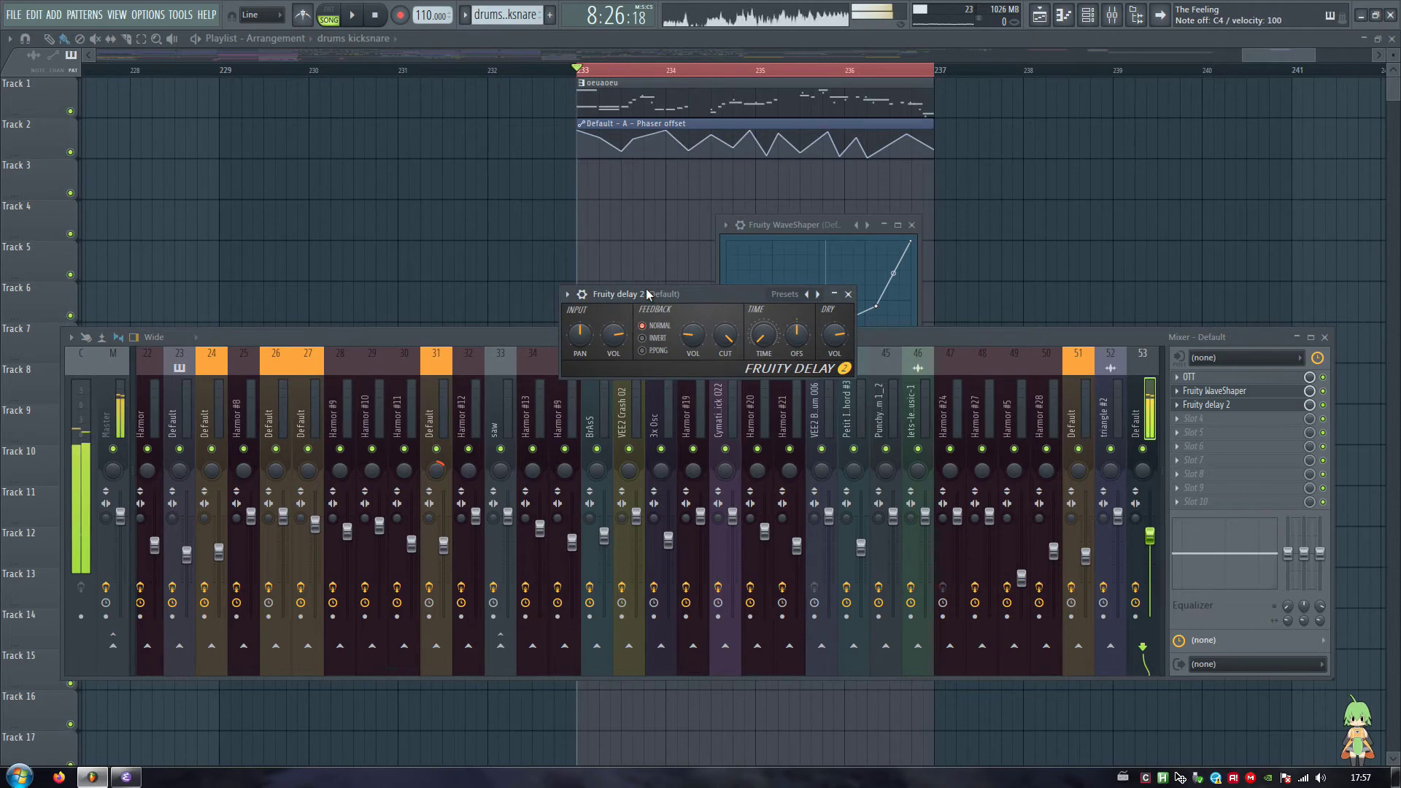
key(Escape)
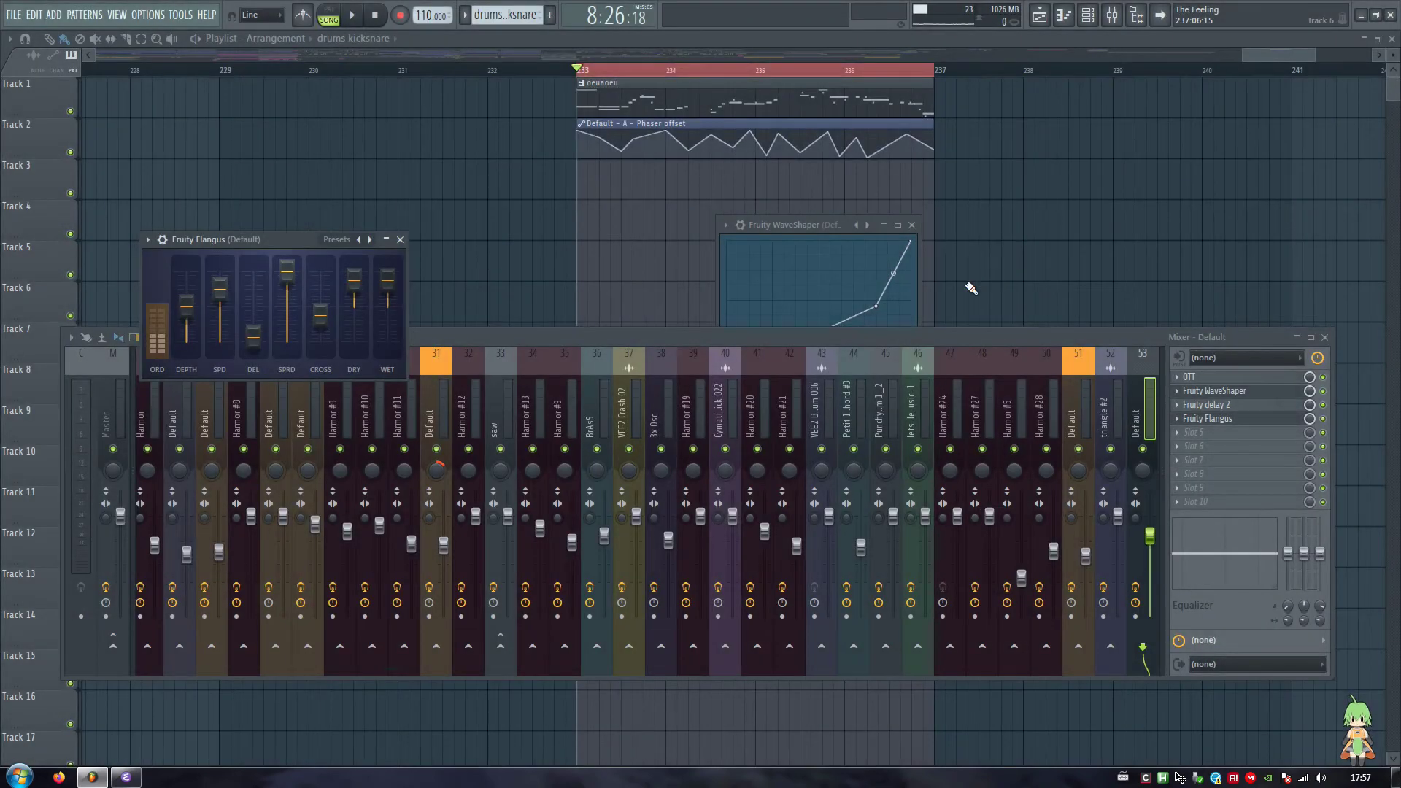
- Load Fruity Flangus into the fourth slot, raise its depth, delay and cross, slightly lower its speed, and close the open plug-in windows
drag(290, 243, 667, 259)
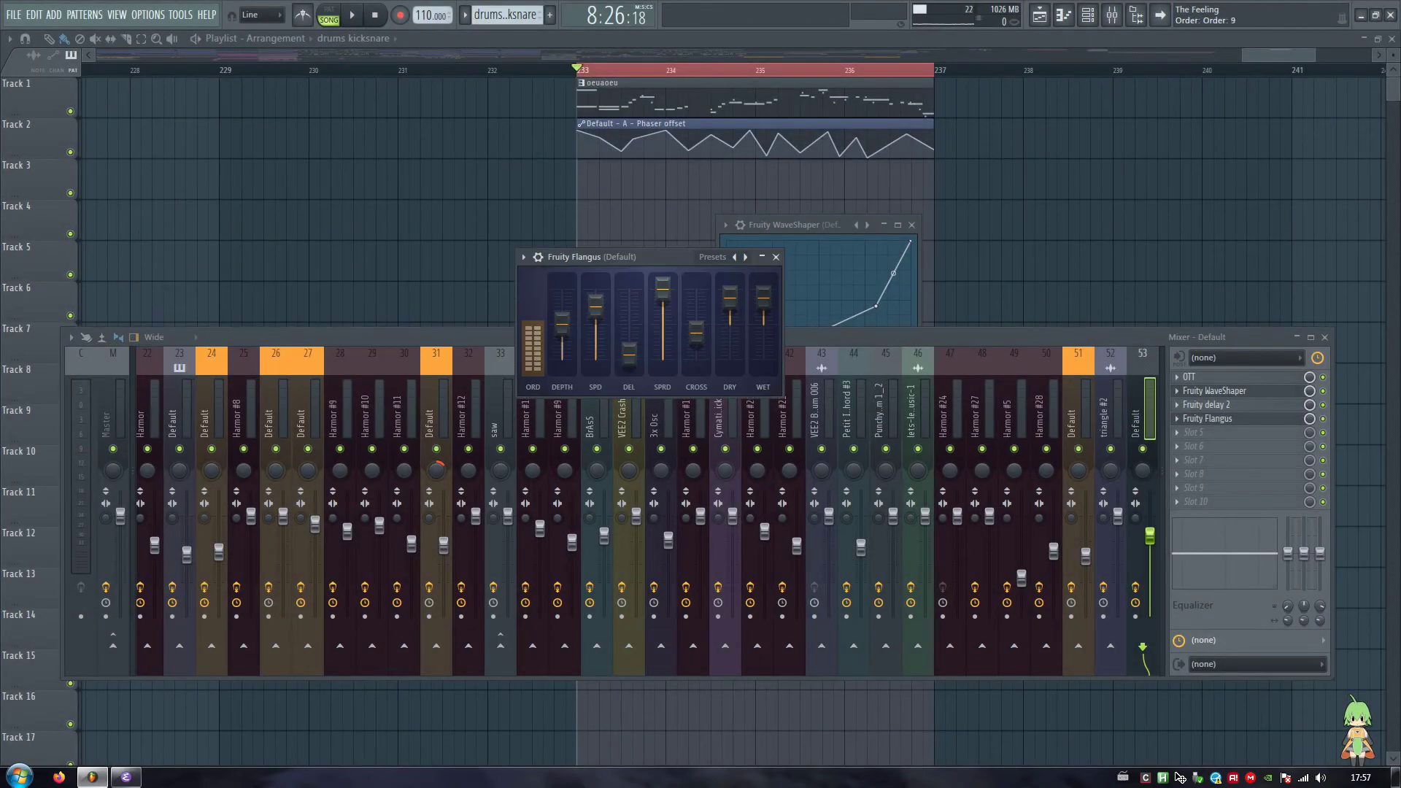
drag(562, 314, 561, 287)
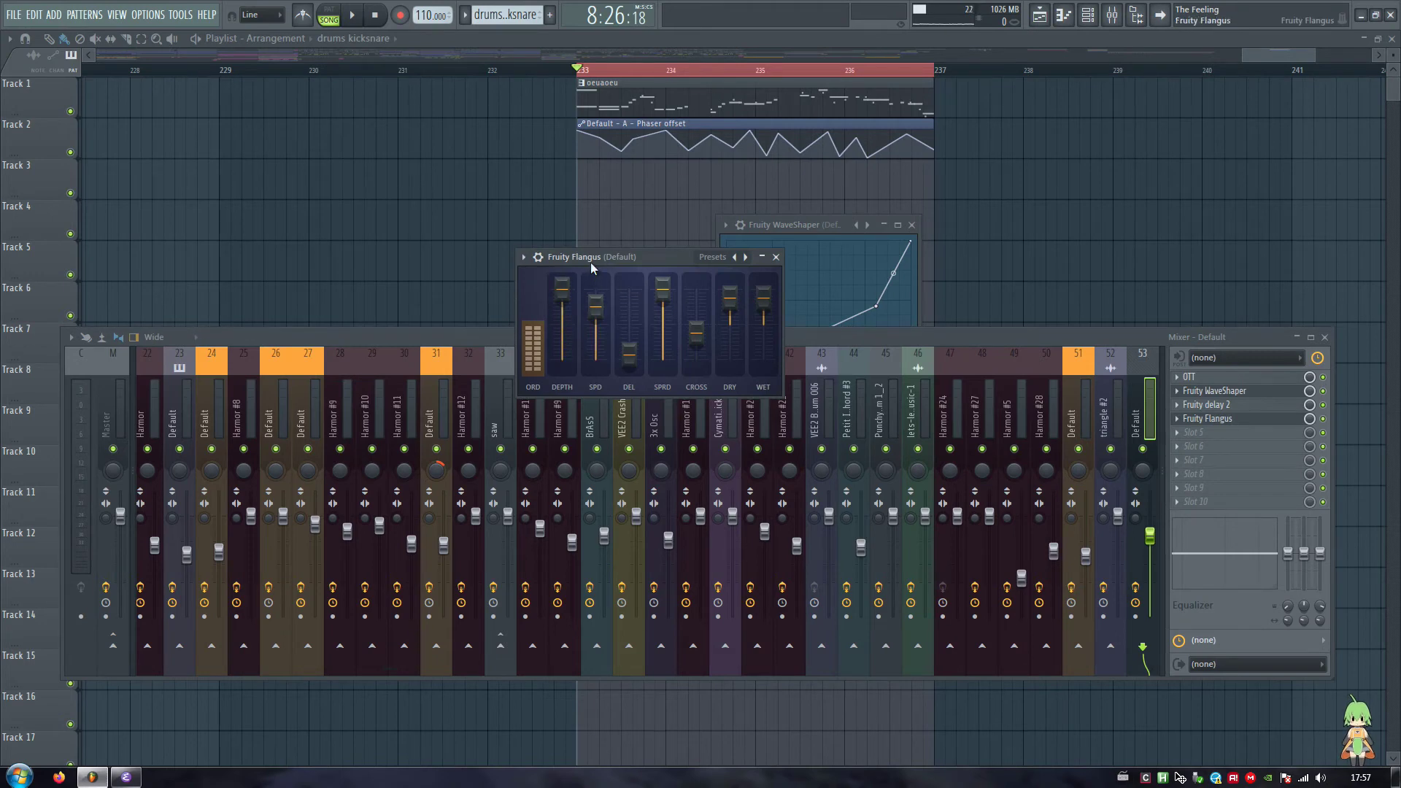
drag(589, 261, 611, 256)
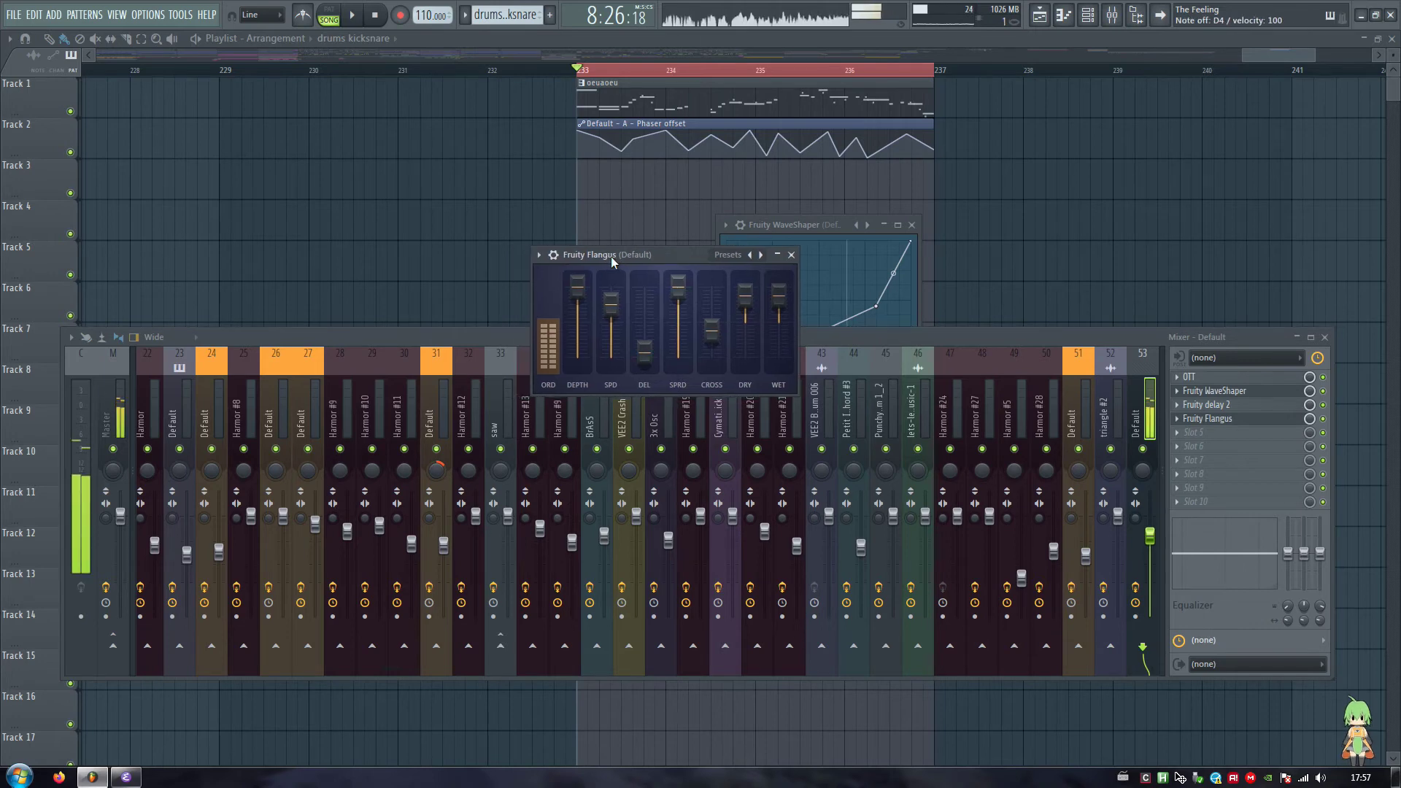
drag(611, 303, 611, 310)
drag(653, 369, 745, 294)
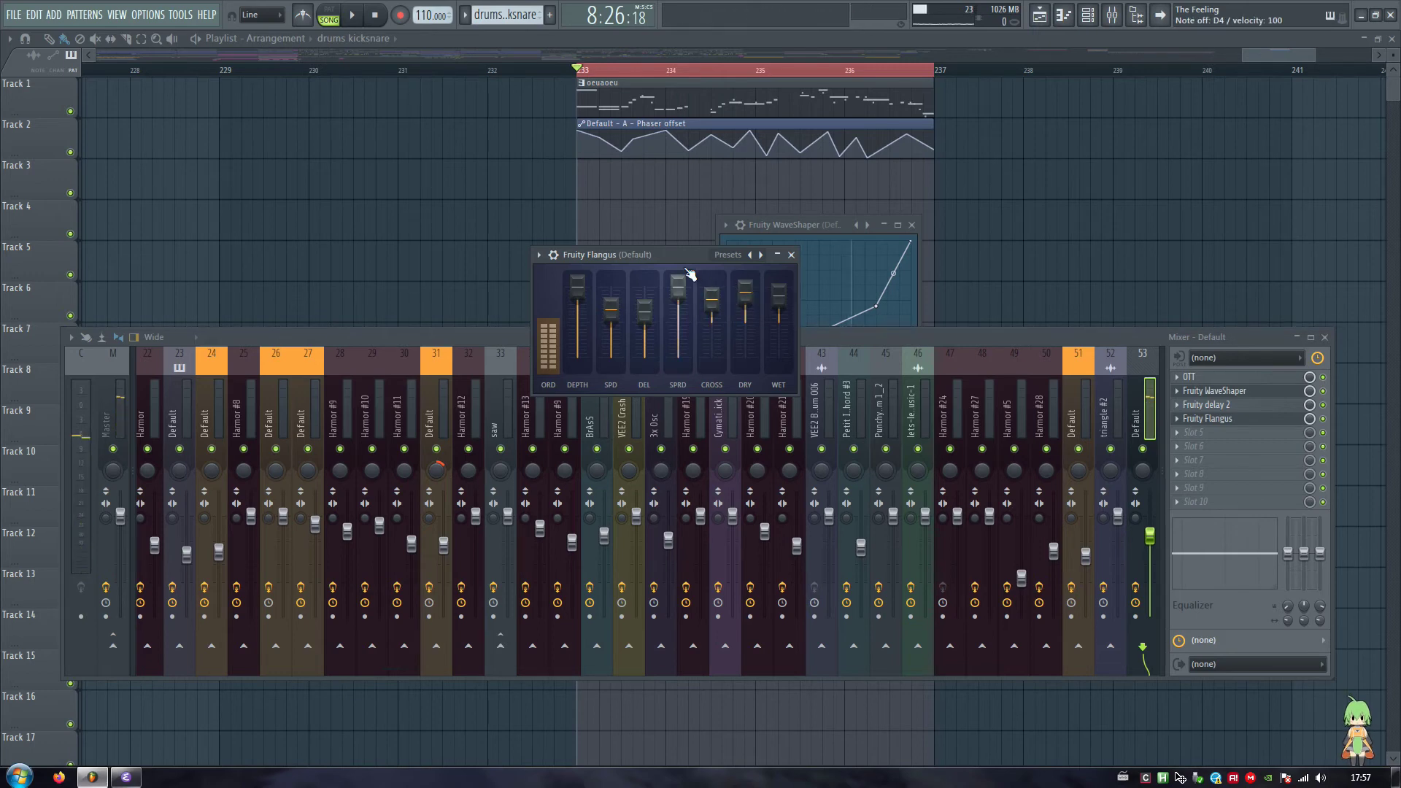
key(Escape)
click(773, 226)
key(Escape)
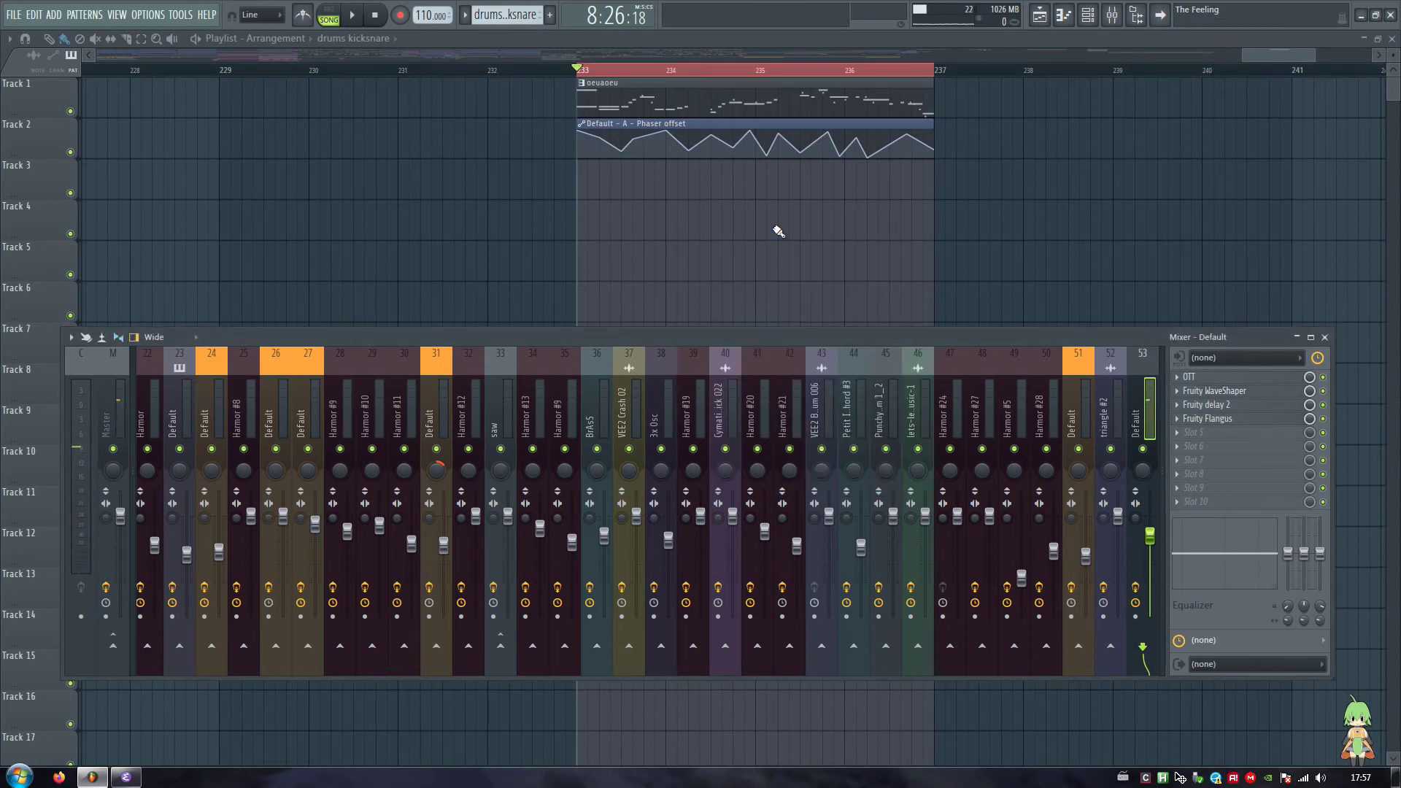
- Play a test note and move the four loaded effects down one slot each to free the first slot
key(w)
scroll(1222, 422, down, 1)
scroll(1223, 408, down, 1)
scroll(1222, 394, down, 1)
scroll(1218, 379, down, 1)
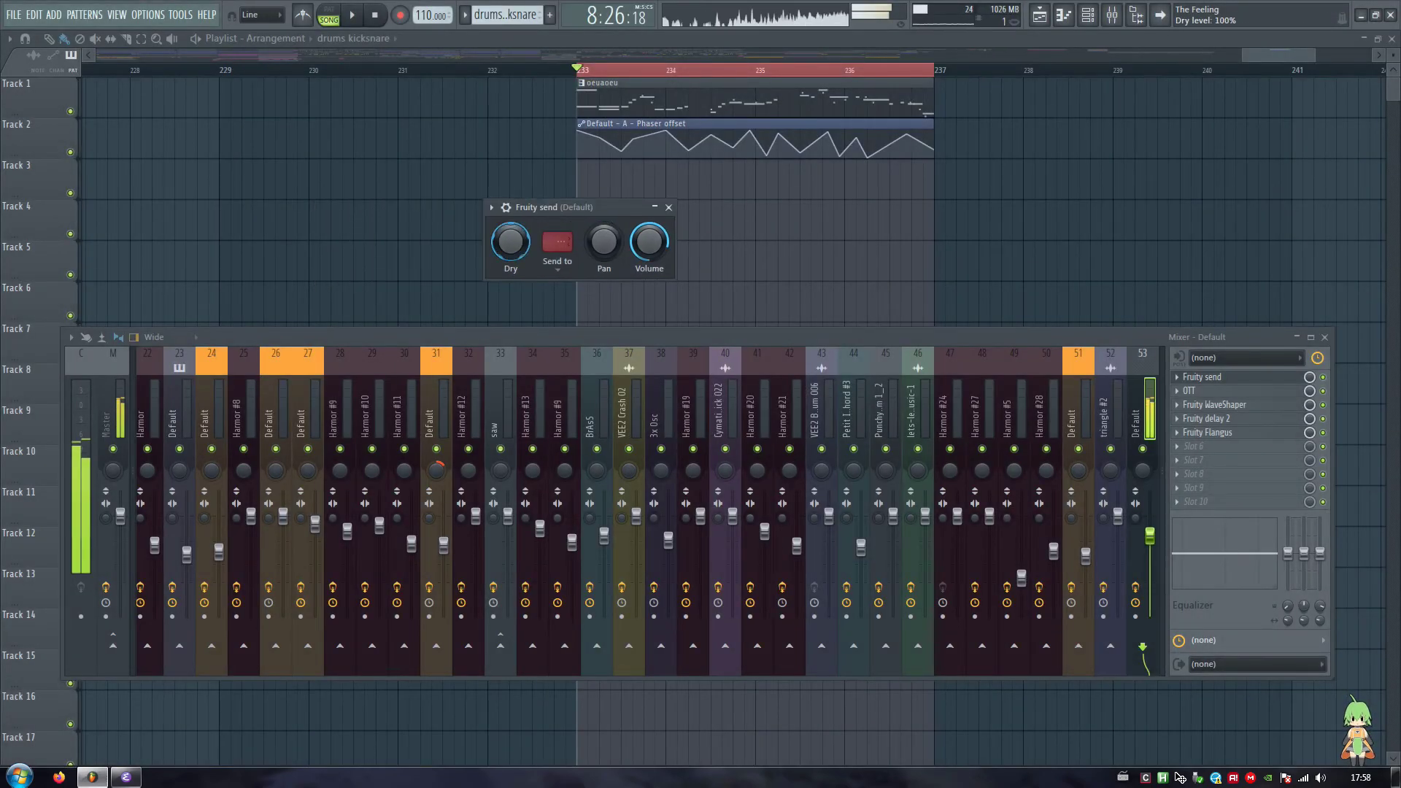
- Close Fruity send and delete it from the first effect slot
click(668, 207)
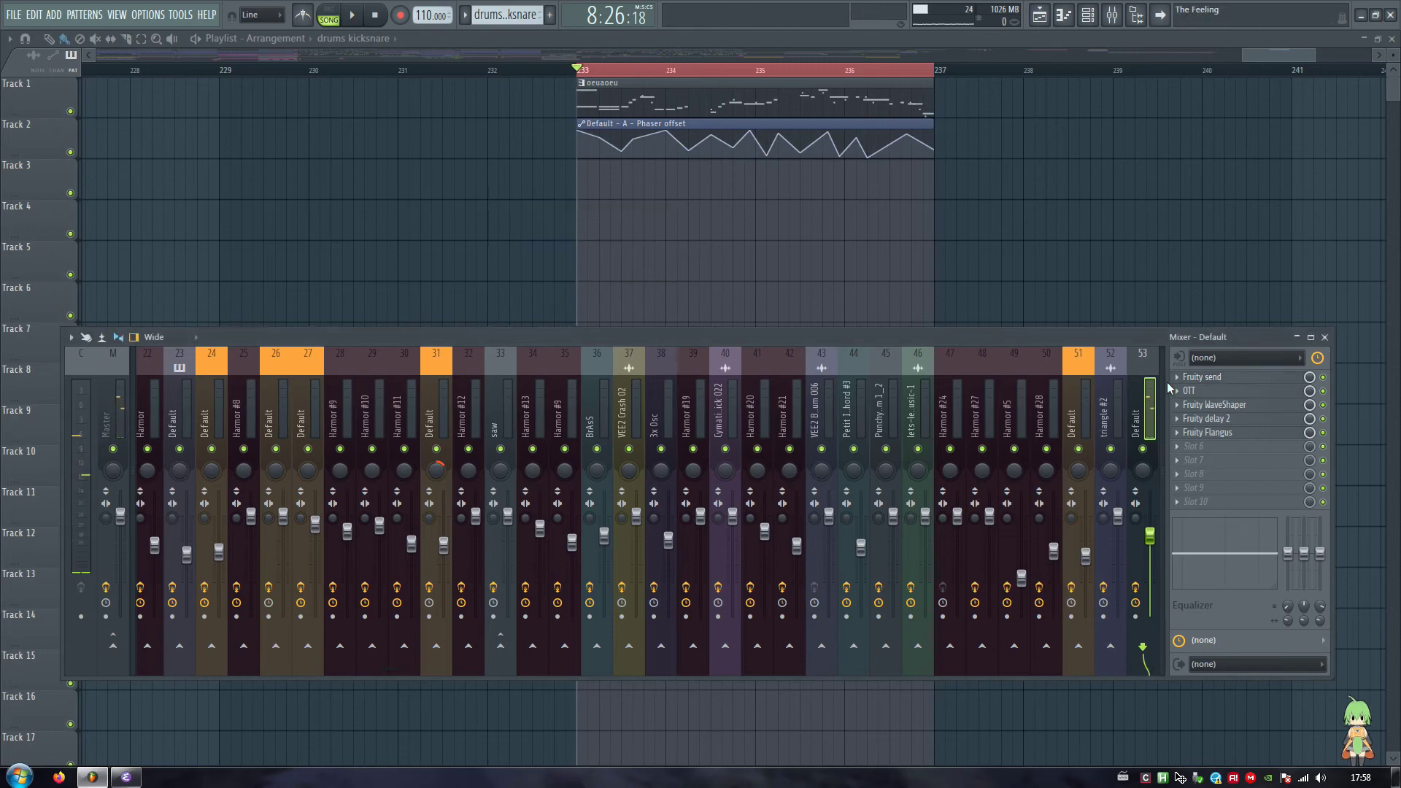
click(1169, 383)
click(1179, 404)
key(Return)
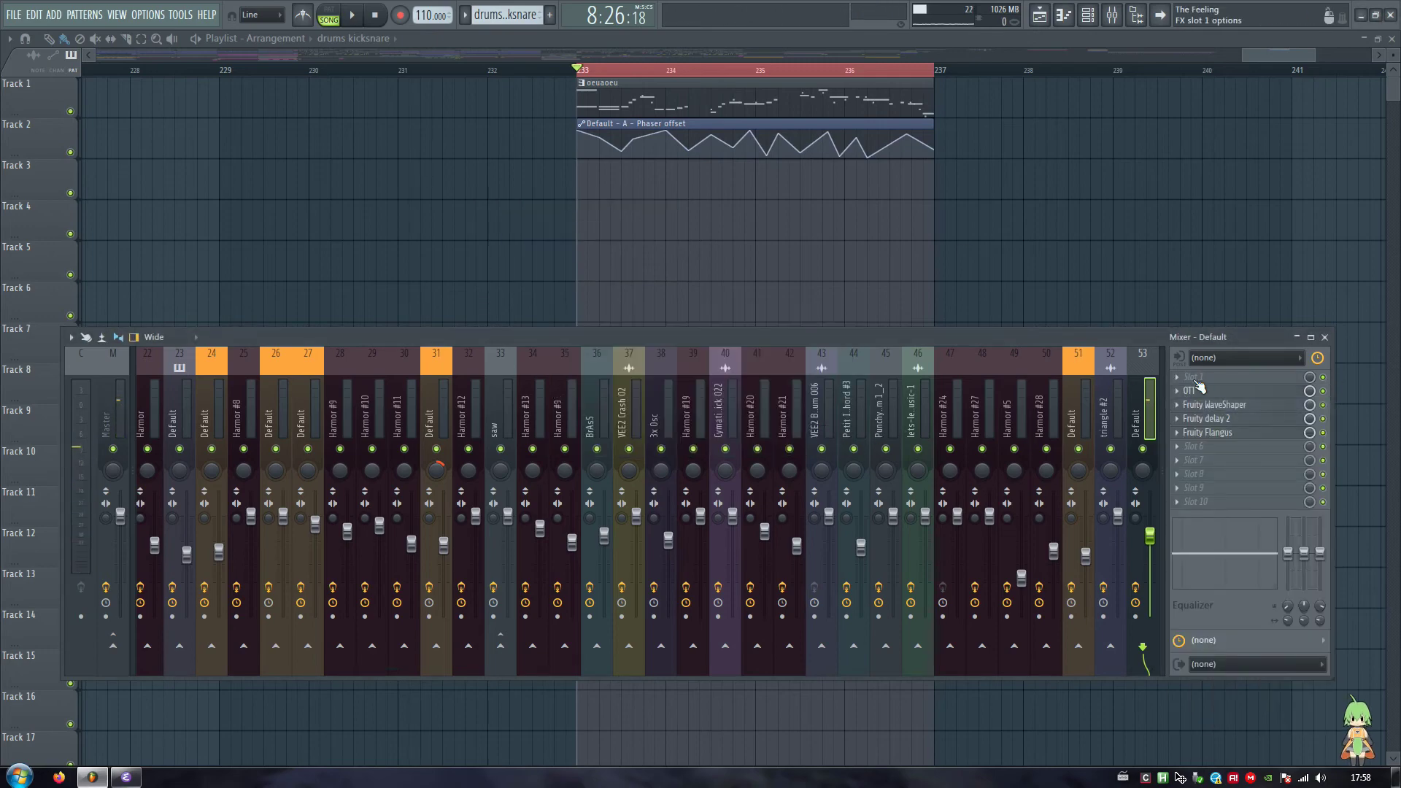
- Load Fruity Balance into the first effect slot and move its window above the mixer
click(1197, 379)
text(balance)
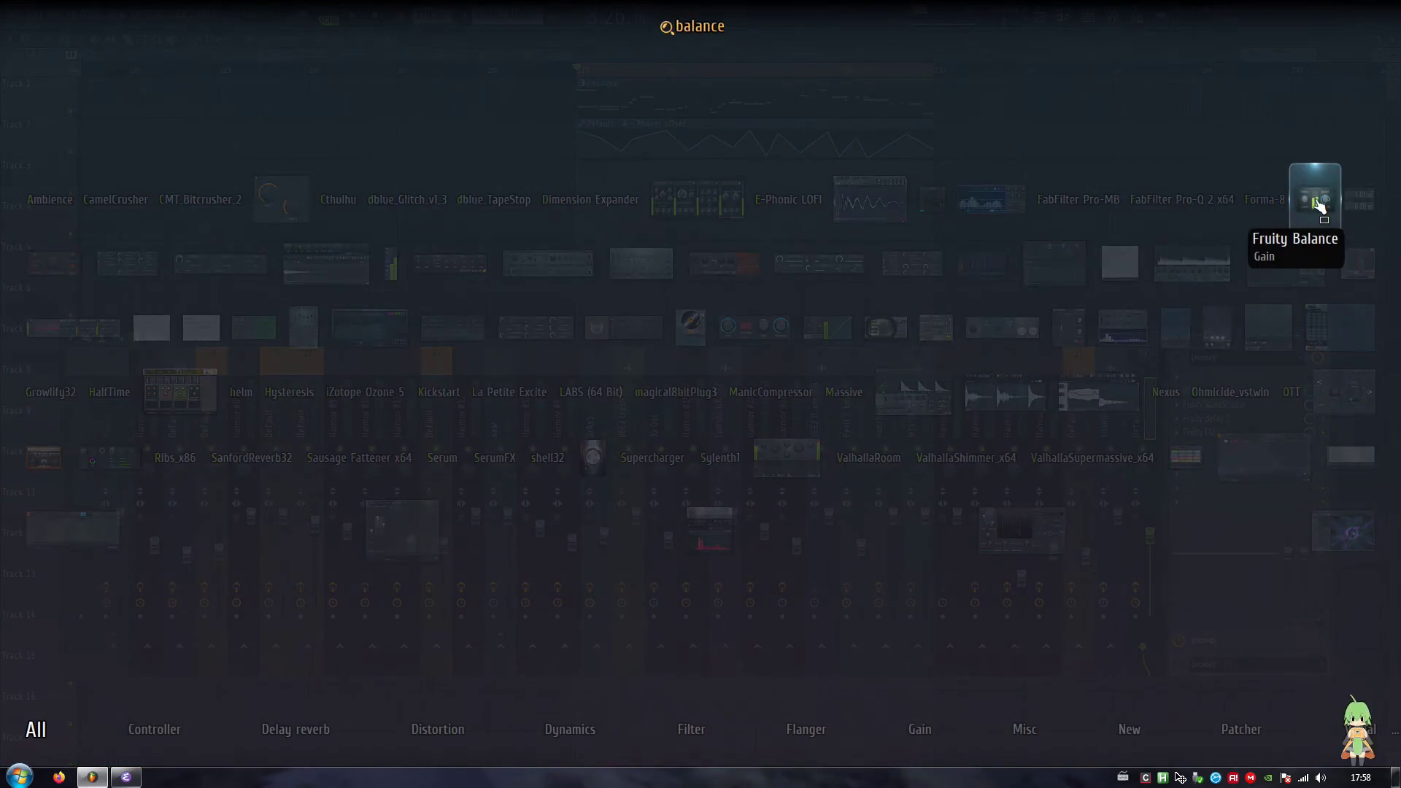
click(1317, 204)
drag(558, 208, 728, 209)
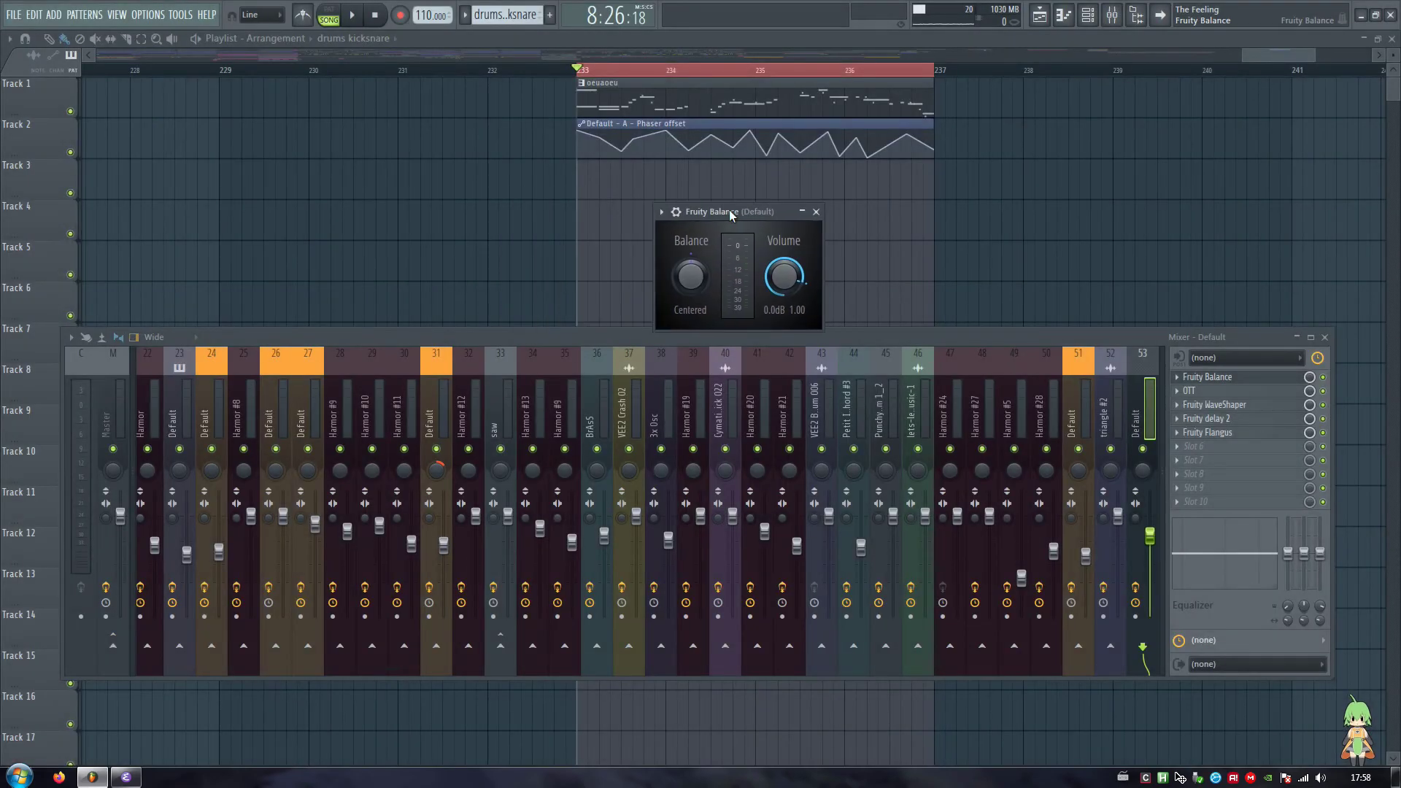
- Copy Fruity Balance's volume value and create an automation clip for that volume
right_click(785, 275)
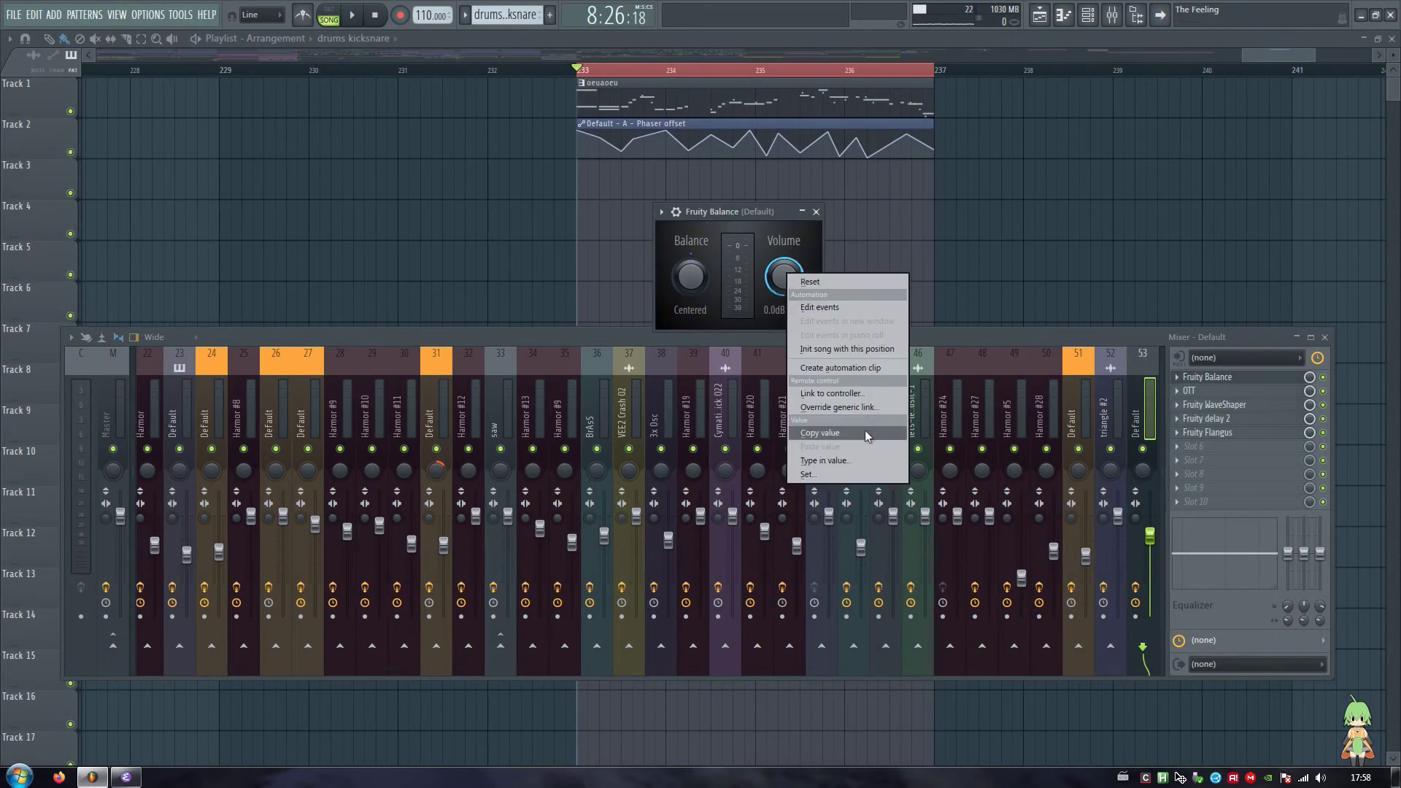
click(825, 433)
right_click(795, 288)
click(850, 385)
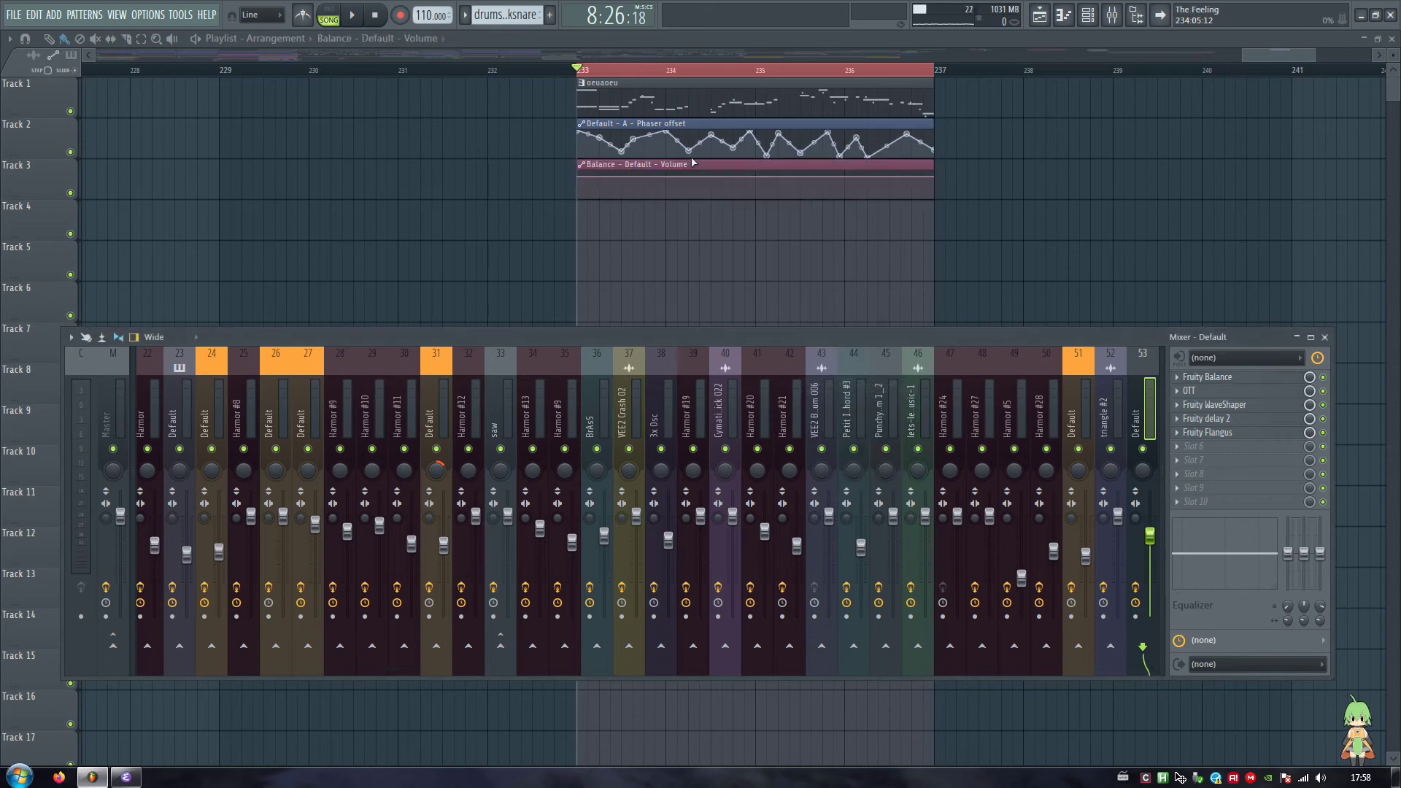
- Paste the copied volume value as the automation clip's maximum and close the clip's settings
double_click(693, 163)
right_click(405, 225)
click(449, 395)
click(506, 202)
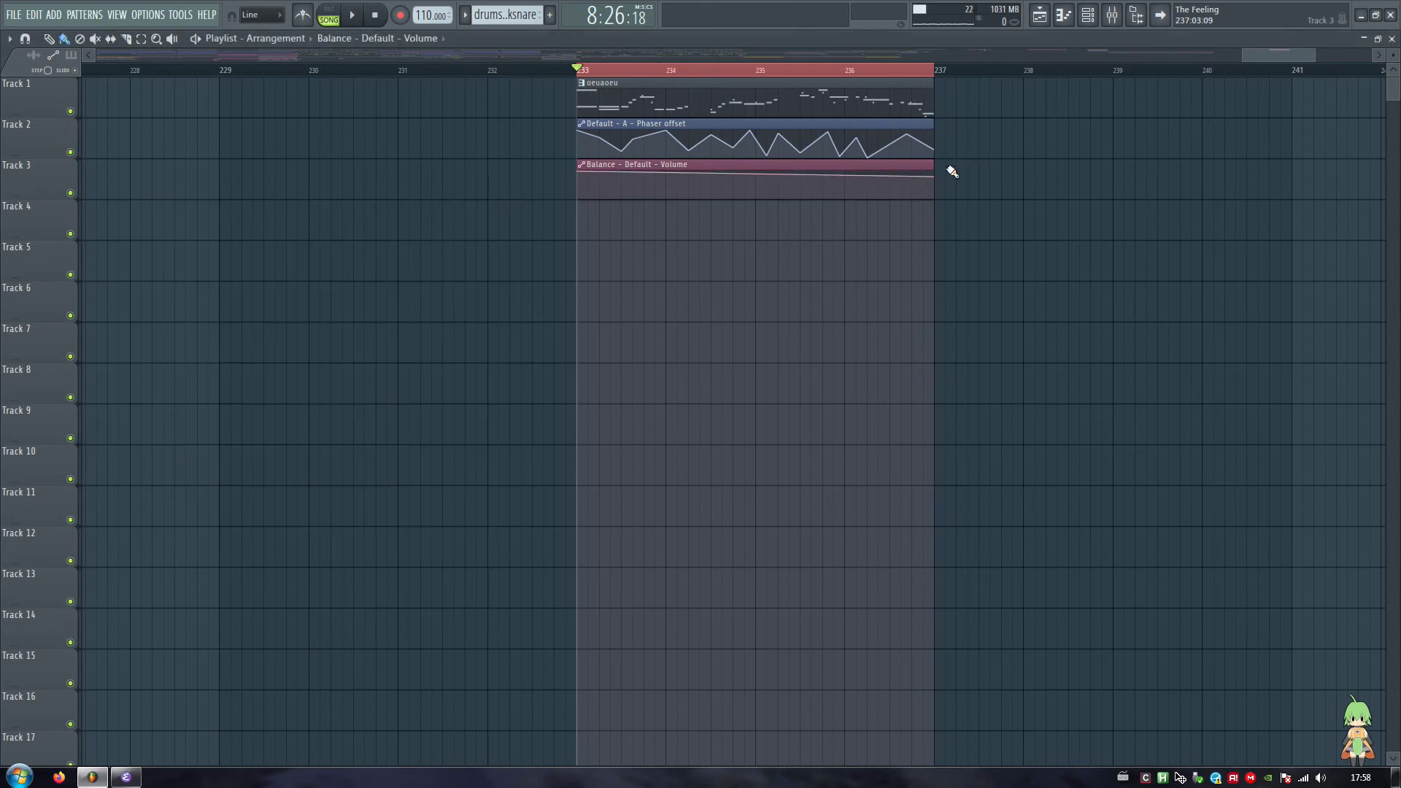
- Look over track 53's effect chain in the mixer, hide the mixer, and play the bass section from bar 233
click(1112, 15)
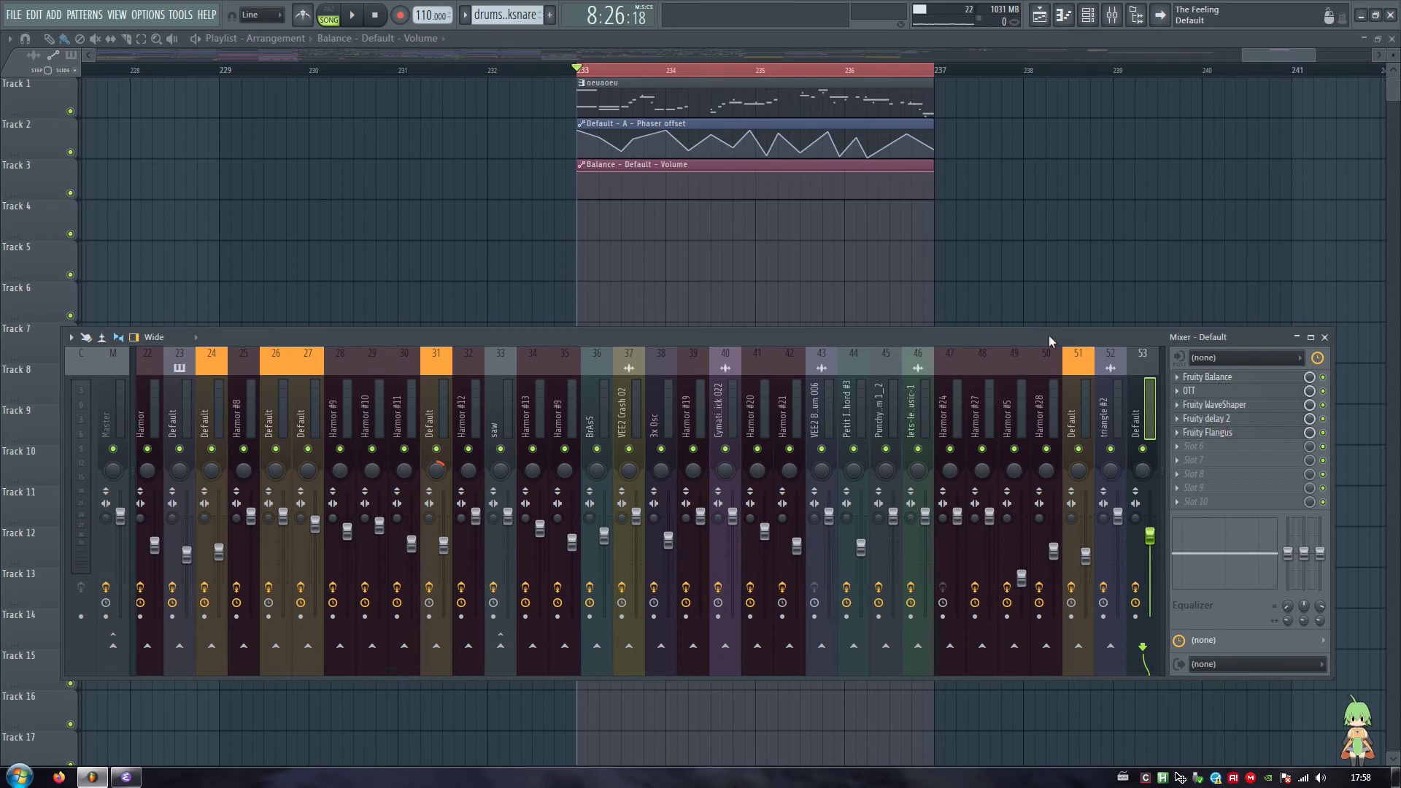
drag(1046, 335, 1046, 300)
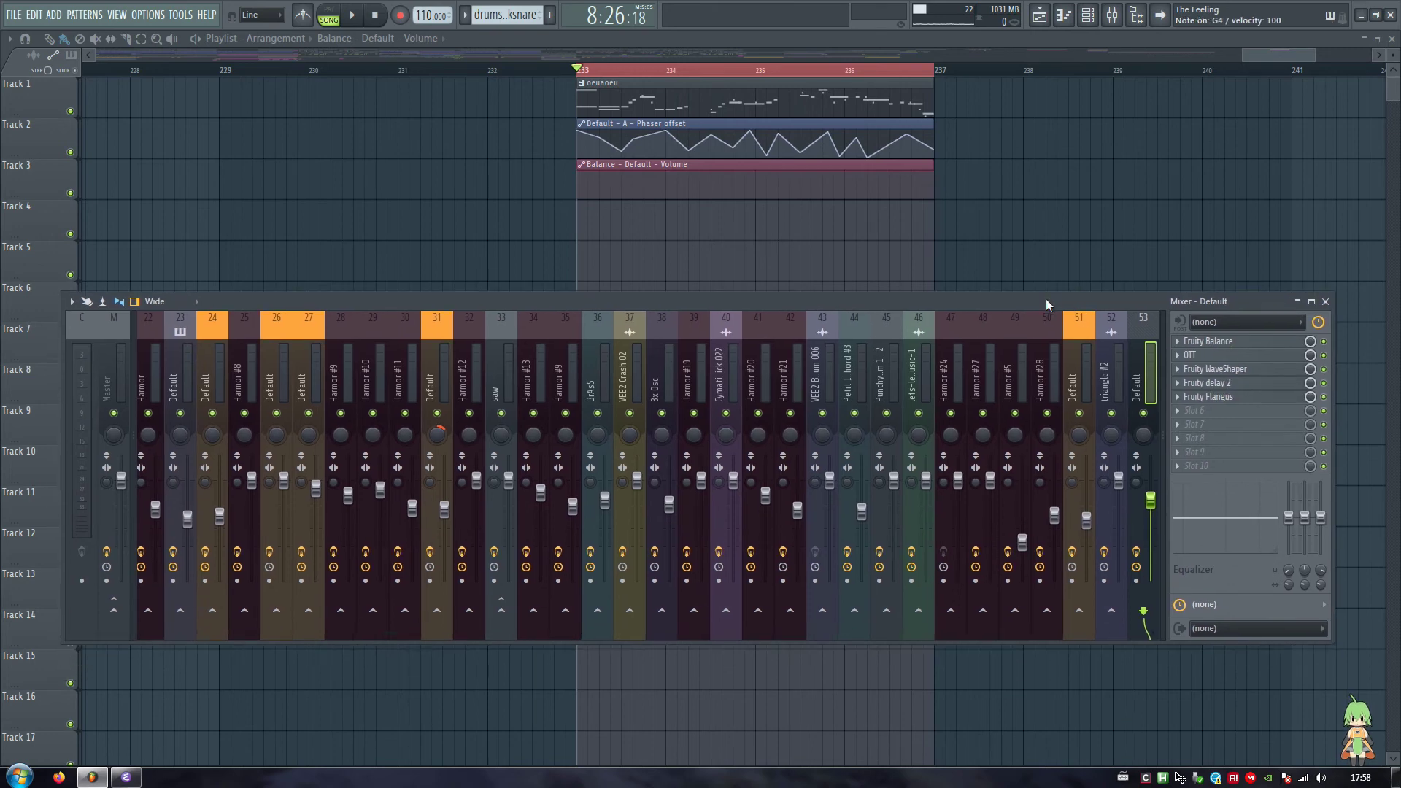
key(F9)
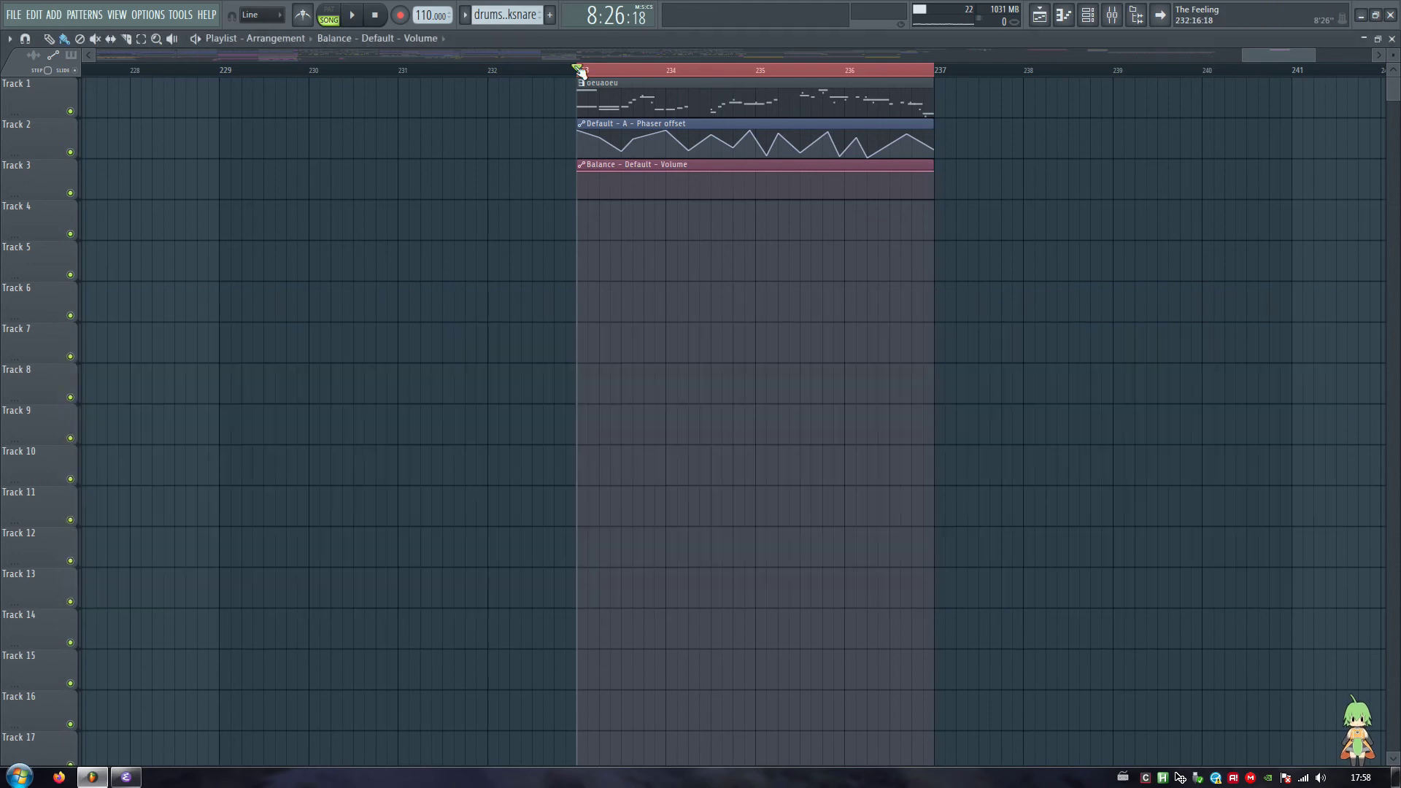
key(space)
scroll(581, 72, up, 4)
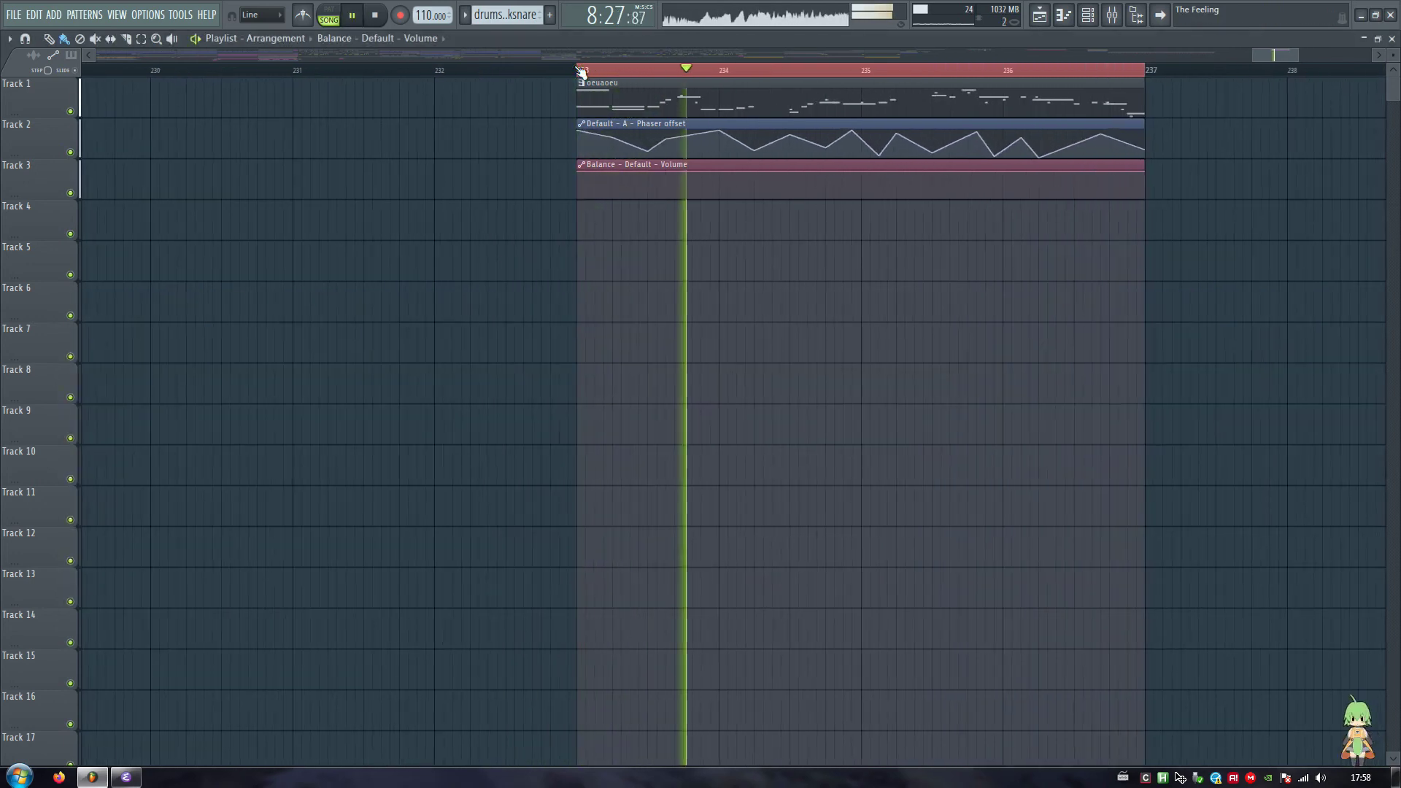
key(space)
- Solo playlist track 3 and start a stepped Balance volume curve, dropping the level to zero and adding the next low point
scroll(797, 72, up, 2)
scroll(796, 72, down, 4)
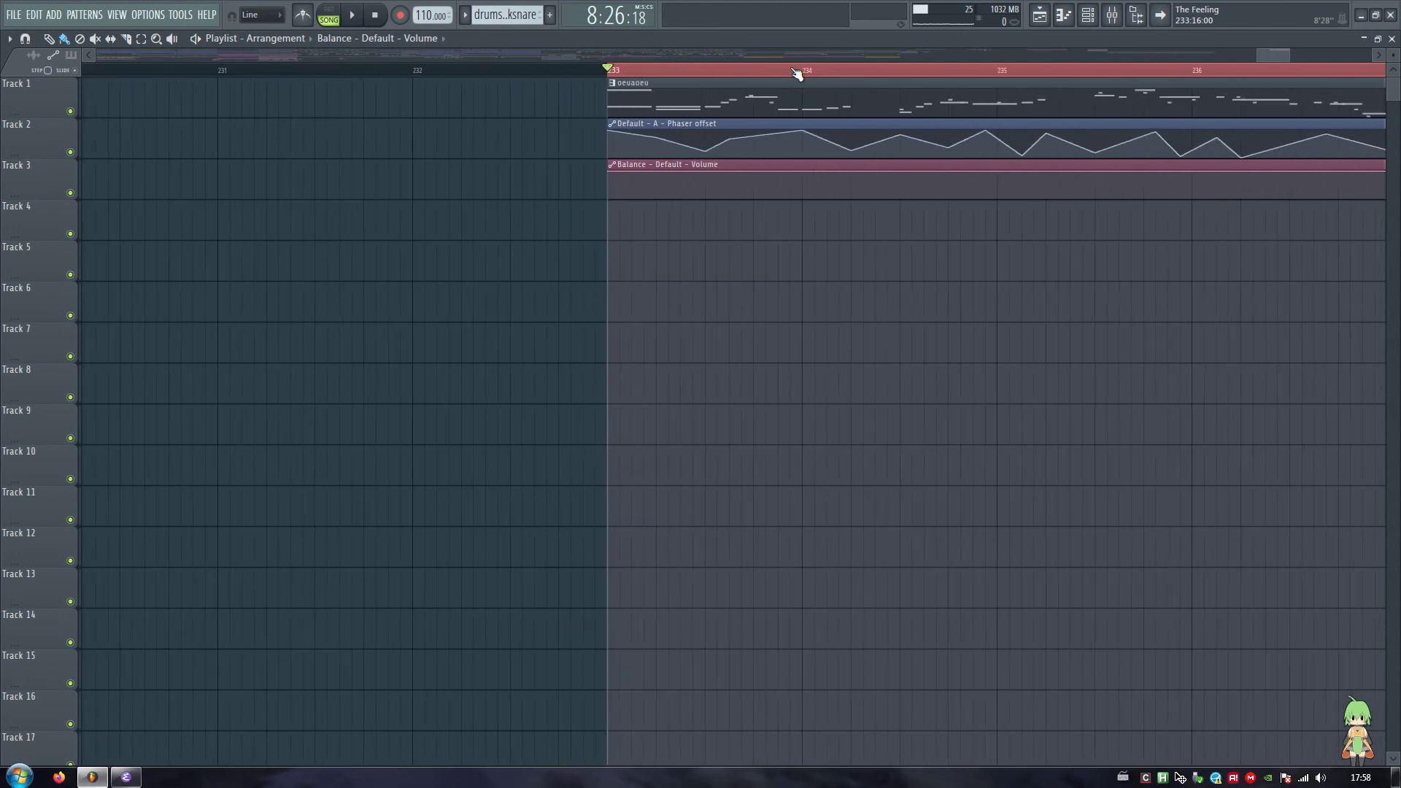
scroll(796, 72, up, 3)
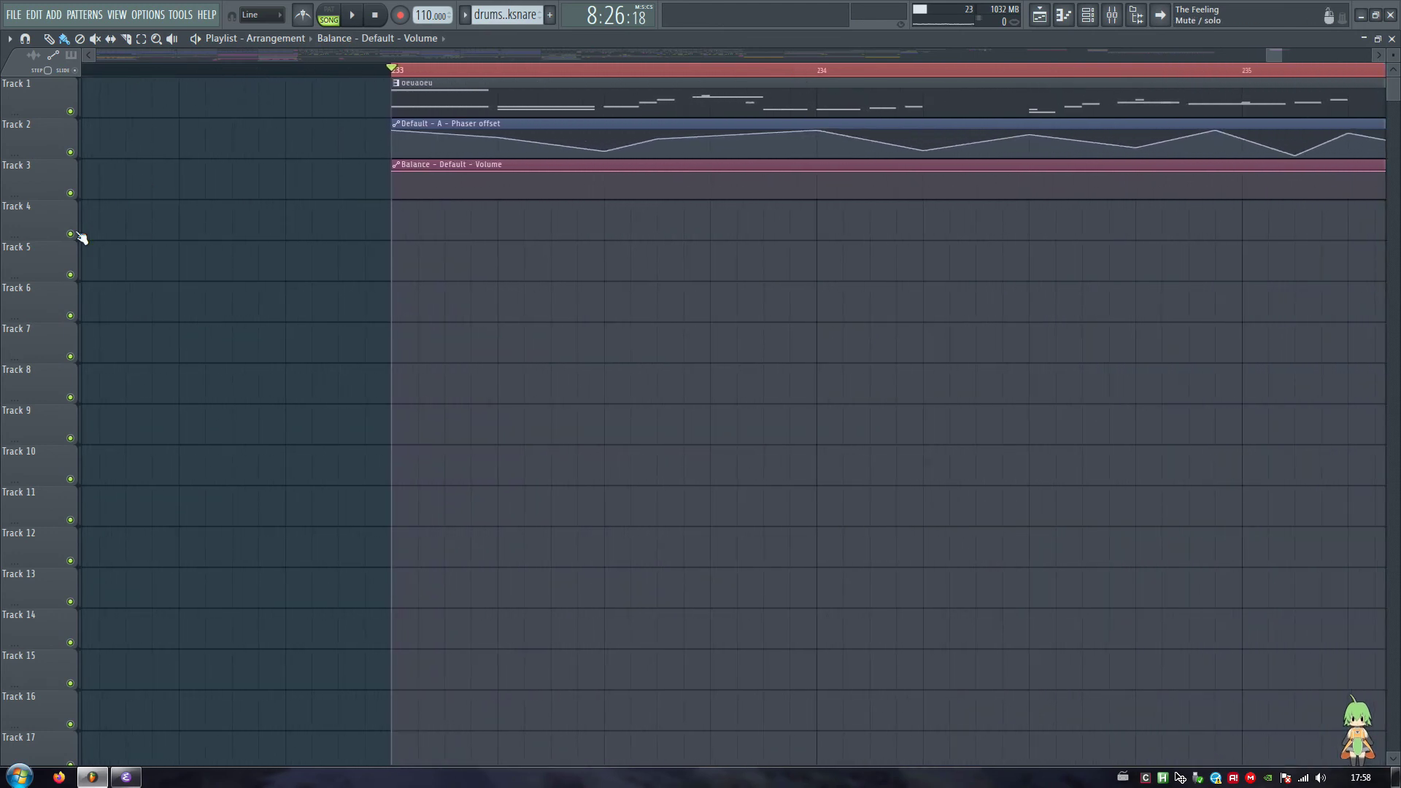
right_click(72, 194)
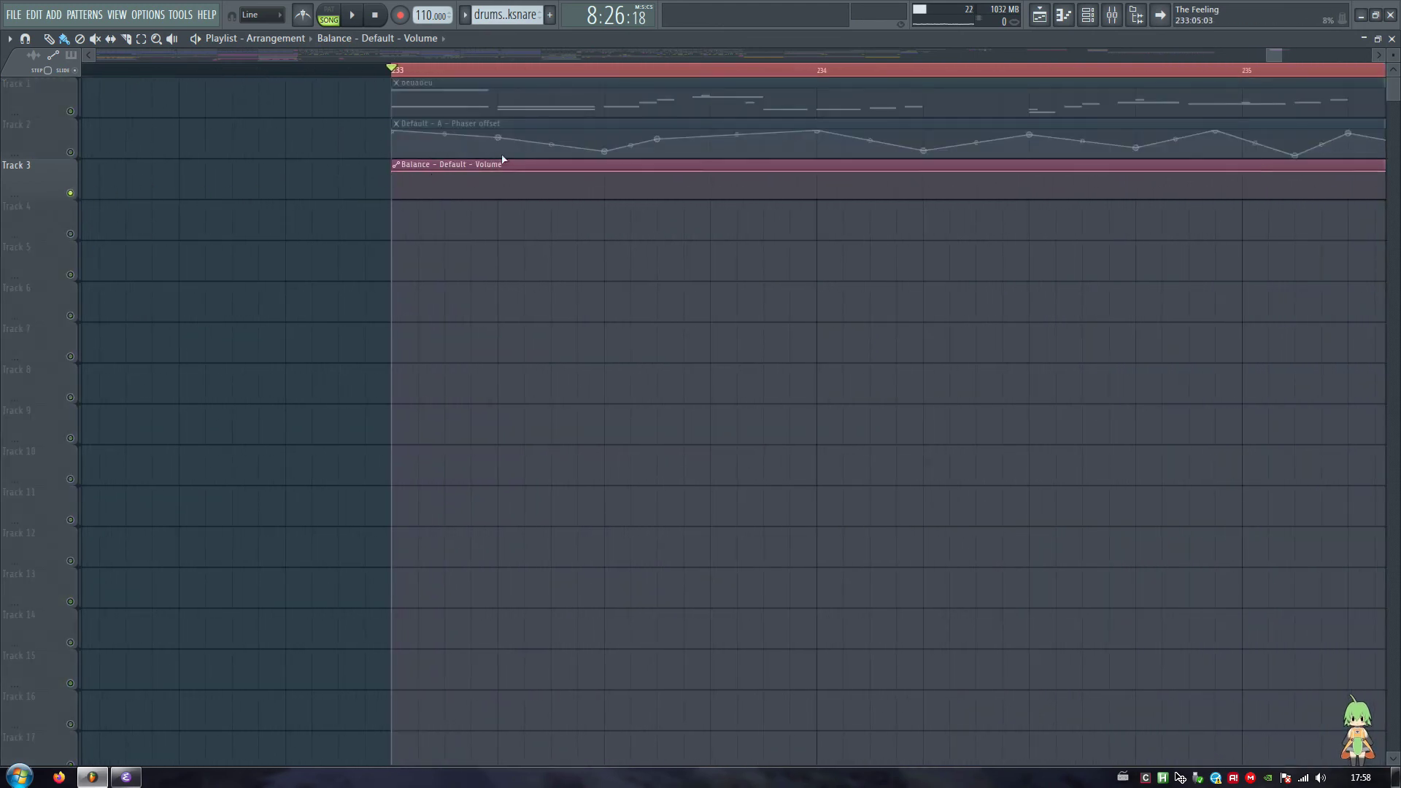
scroll(590, 164, down, 2)
right_click(540, 173)
click(568, 234)
drag(540, 174, 463, 198)
right_click(503, 198)
- Add further alternating full and zero level points to the volume curve, forming square gates across the first beat
scroll(462, 197, up, 4)
right_click(554, 172)
right_click(599, 198)
right_click(644, 198)
right_click(644, 173)
right_click(667, 198)
right_click(689, 172)
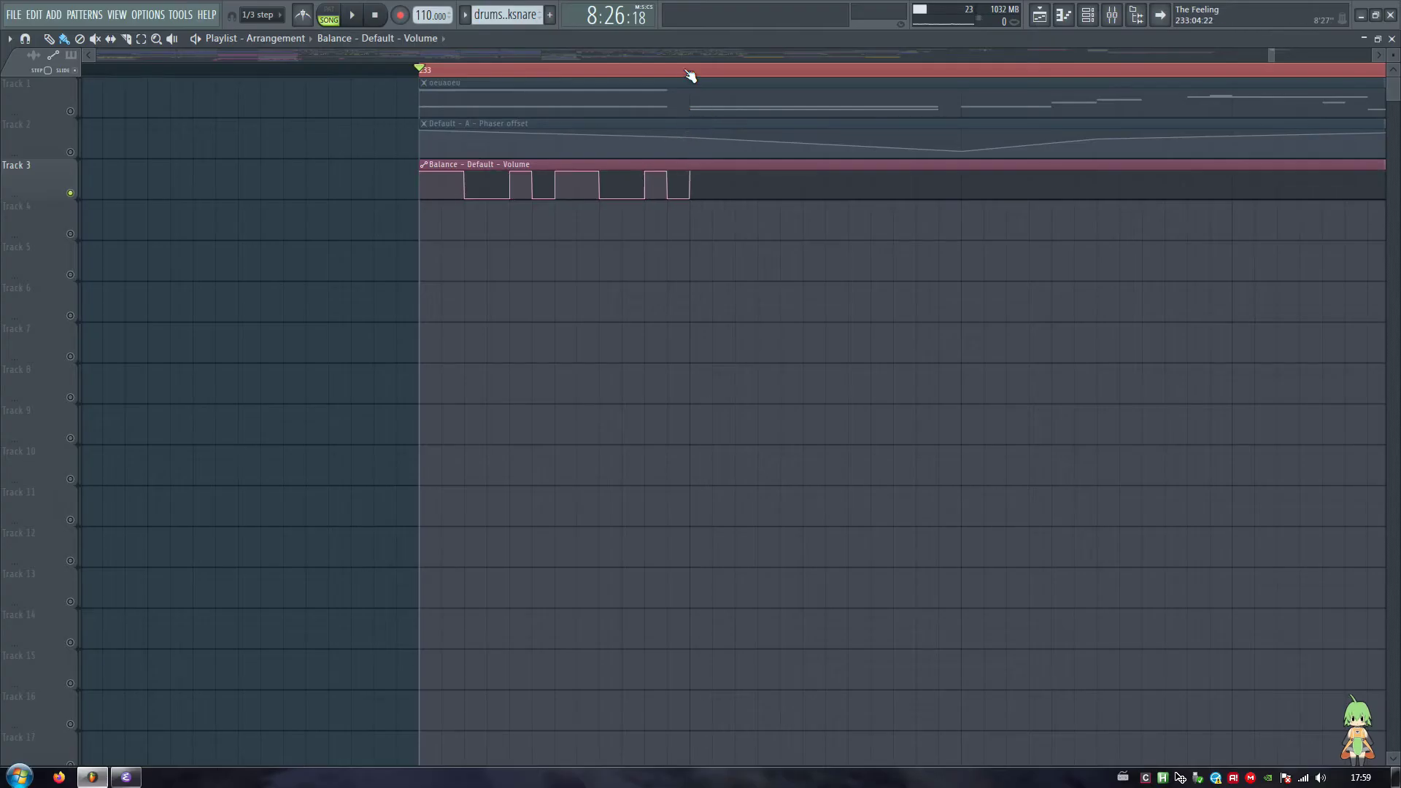
- Shorten the volume automation clip to about one beat and turn playlist tracks 1 and 2 back on
scroll(689, 109, down, 3)
drag(950, 167, 689, 167)
key(space)
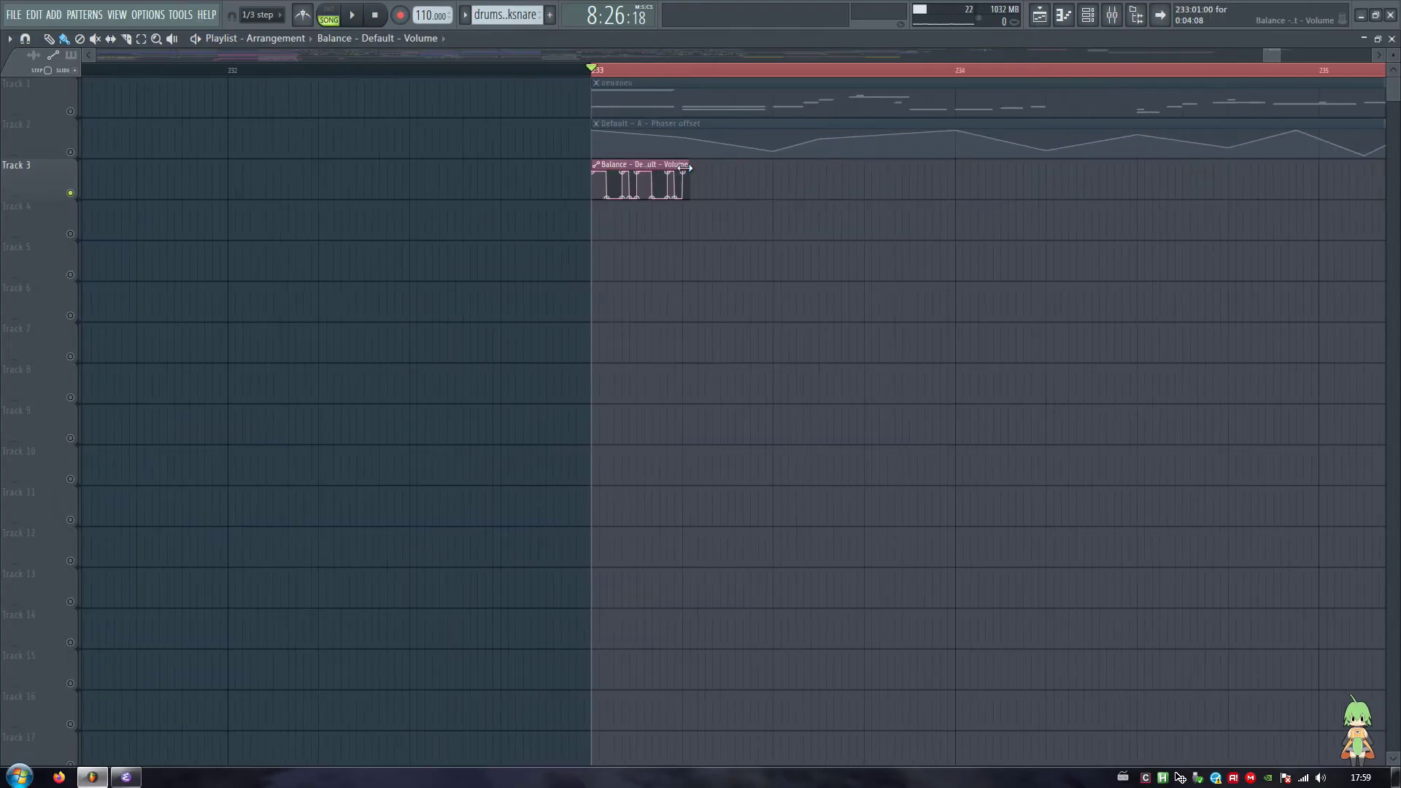
click(70, 152)
click(70, 110)
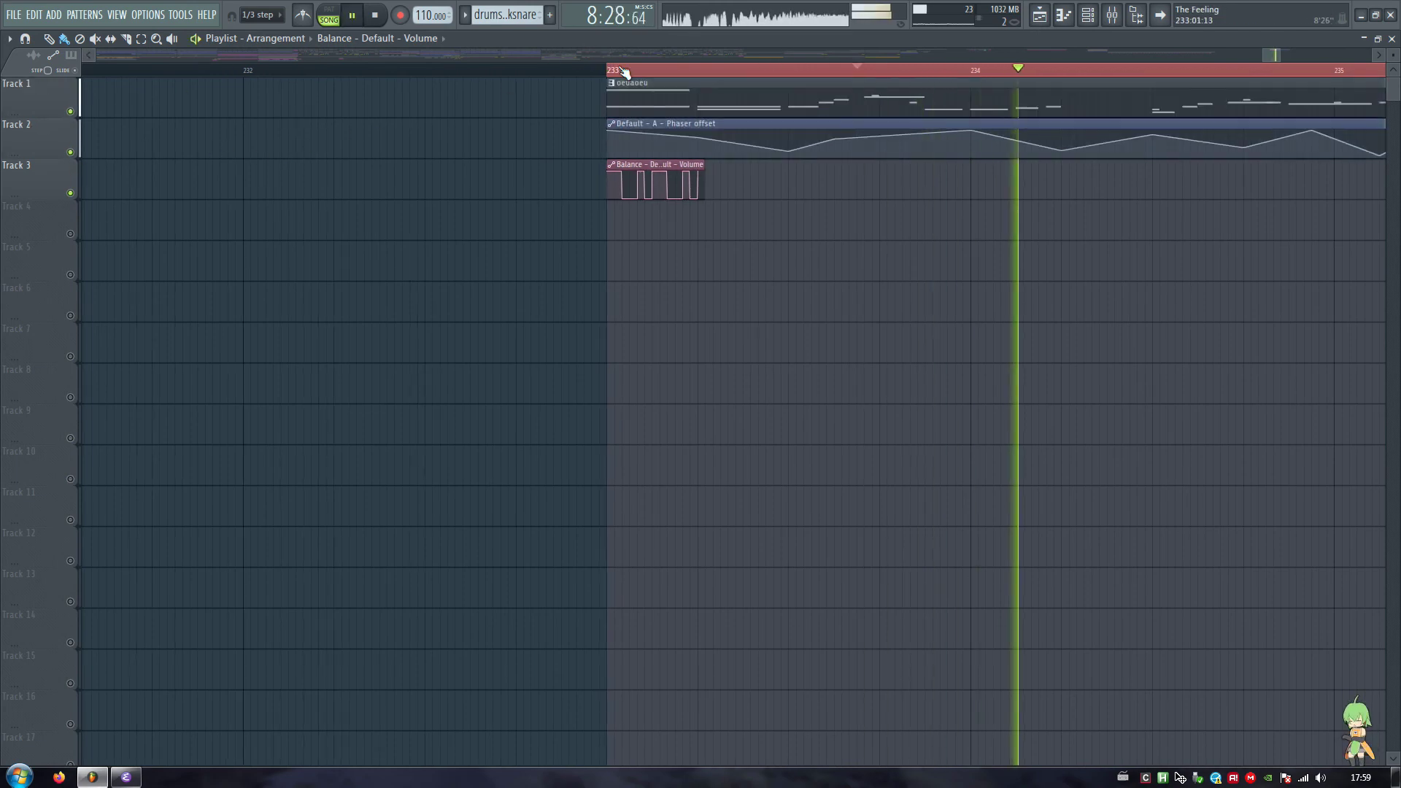
- Move the volume gate clip to the start of bar 234 and play the section back
scroll(632, 168, down, 2)
key(space)
drag(632, 167, 860, 167)
key(space)
scroll(760, 57, down, 1)
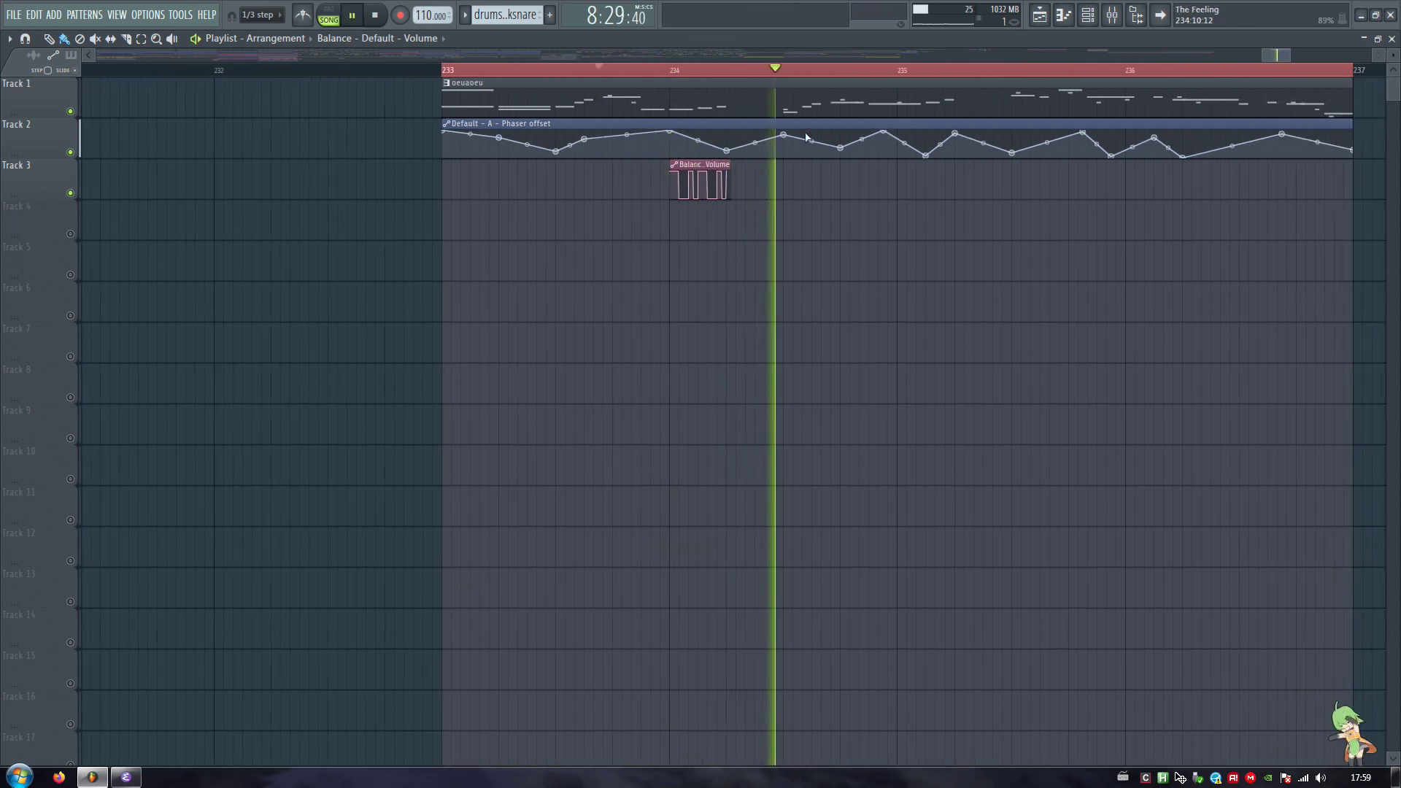
- Place copies of the gate clip halfway through bar 234 and at 235:13, removing the extra copy in bar 236
key(space)
click(792, 183)
key(space)
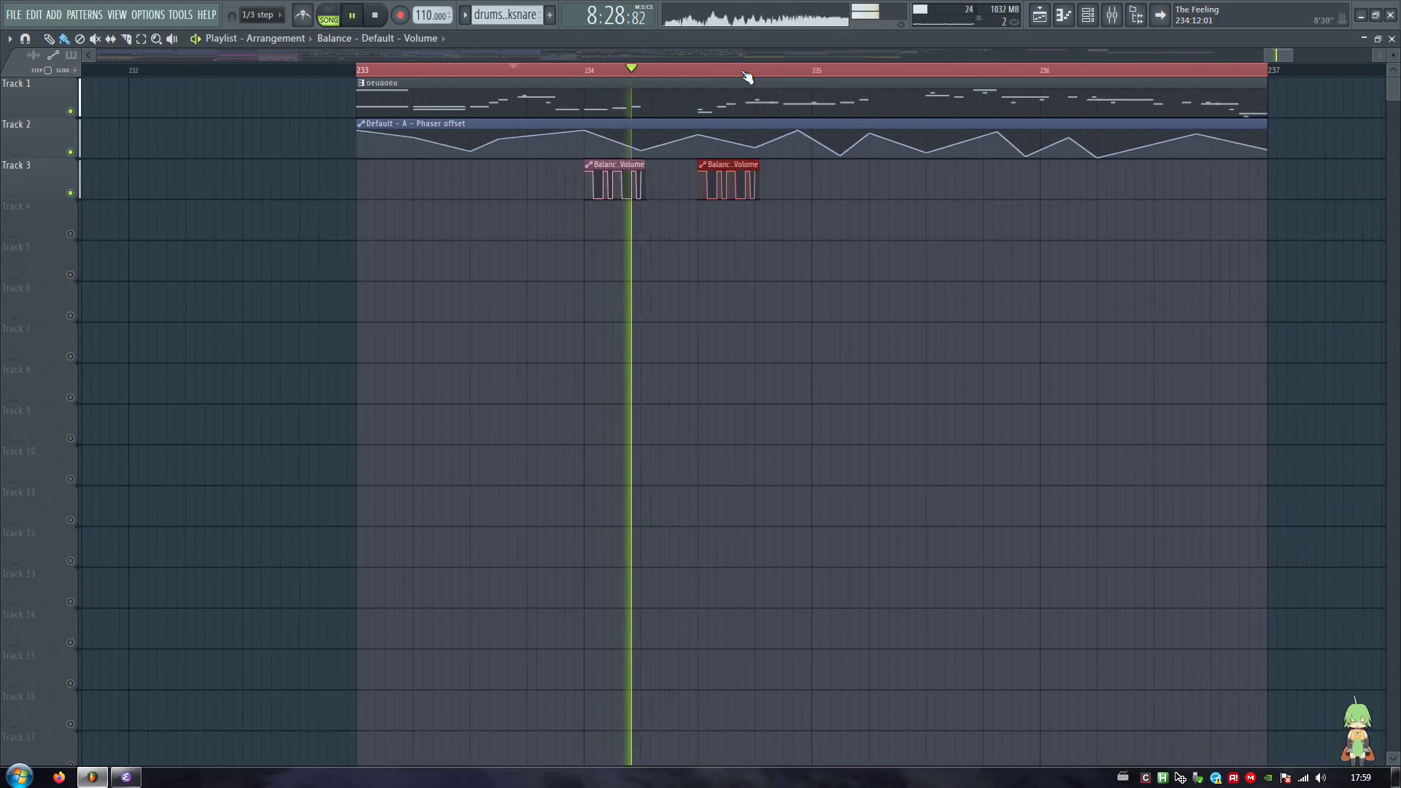
scroll(744, 73, down, 2)
click(899, 183)
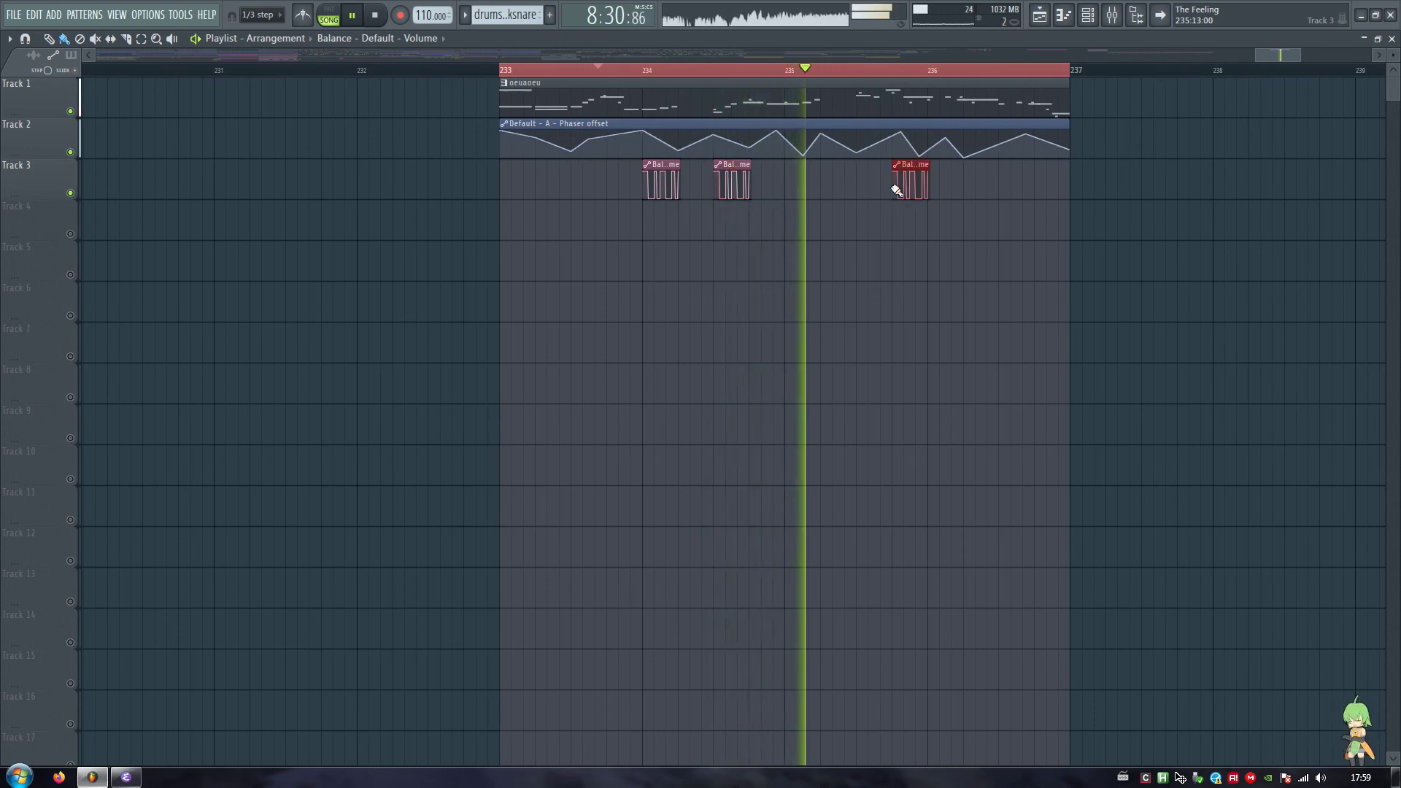
click(963, 183)
right_click(978, 185)
key(space)
- Find bars 49 to 52 of the full arrangement and listen to the gated bass example on tracks 4 to 6
scroll(744, 70, down, 2)
scroll(744, 70, down, 2)
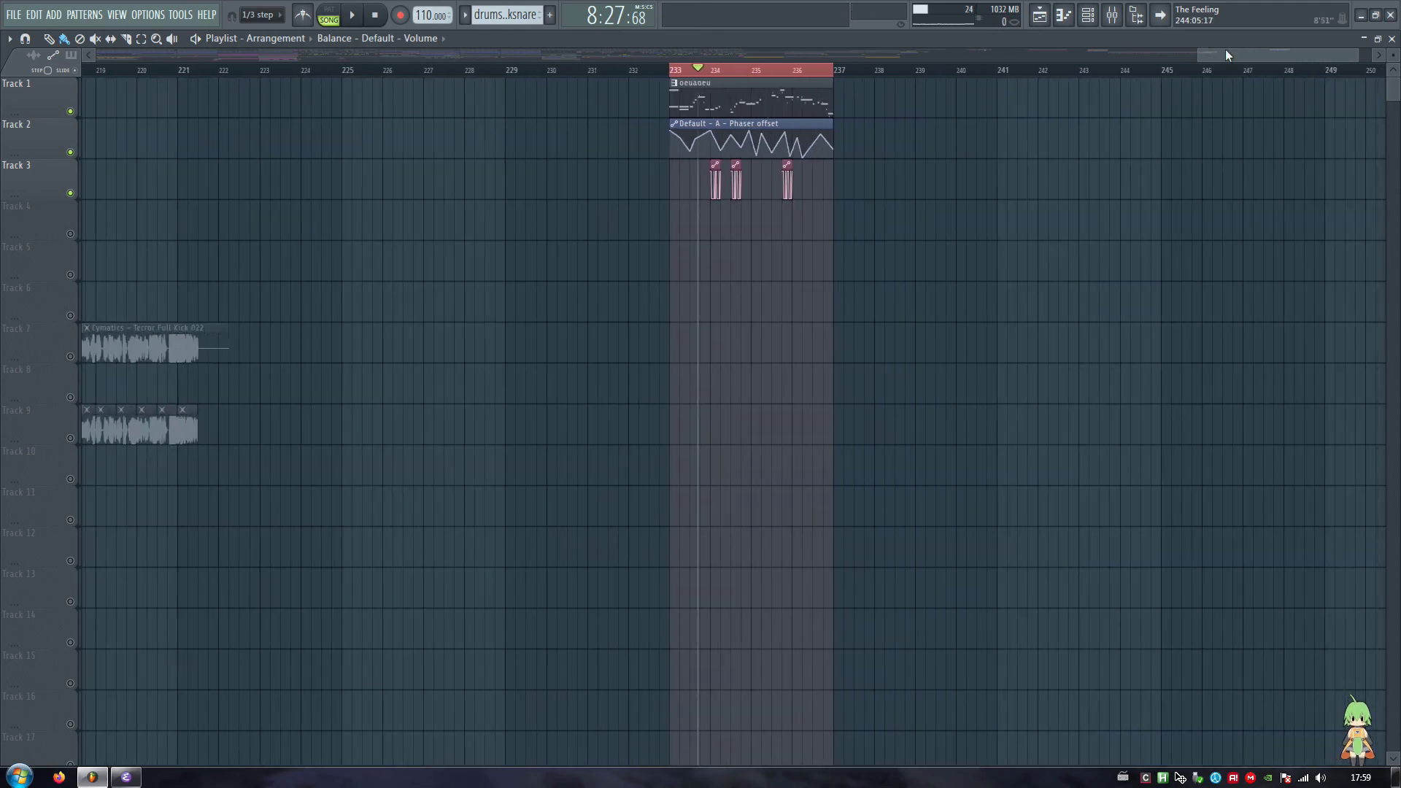
drag(1224, 55, 274, 83)
scroll(607, 72, up, 7)
scroll(607, 71, down, 1)
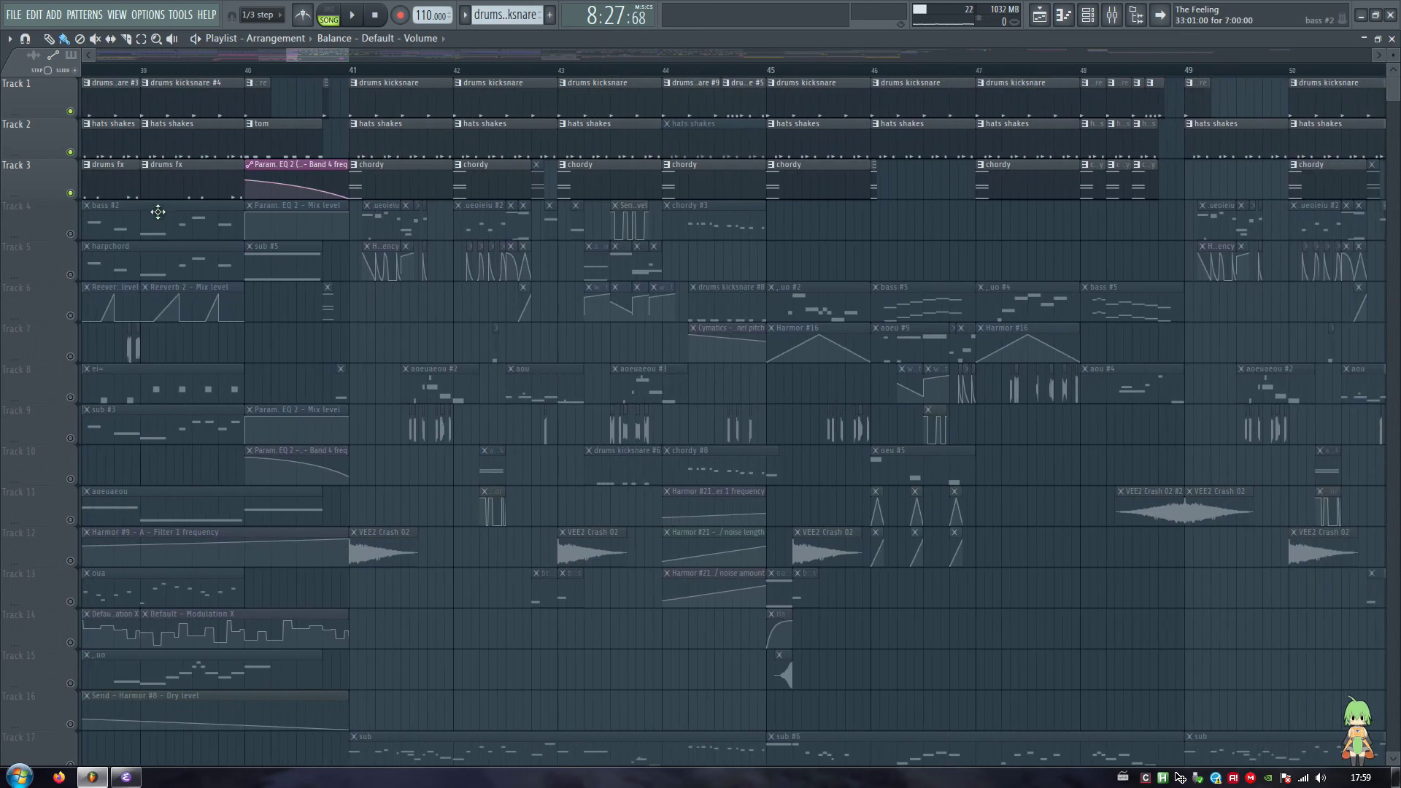
scroll(318, 67, down, 3)
mouse_move(322, 59)
mouse_down()
mouse_move(277, 60)
mouse_move(347, 67)
mouse_up()
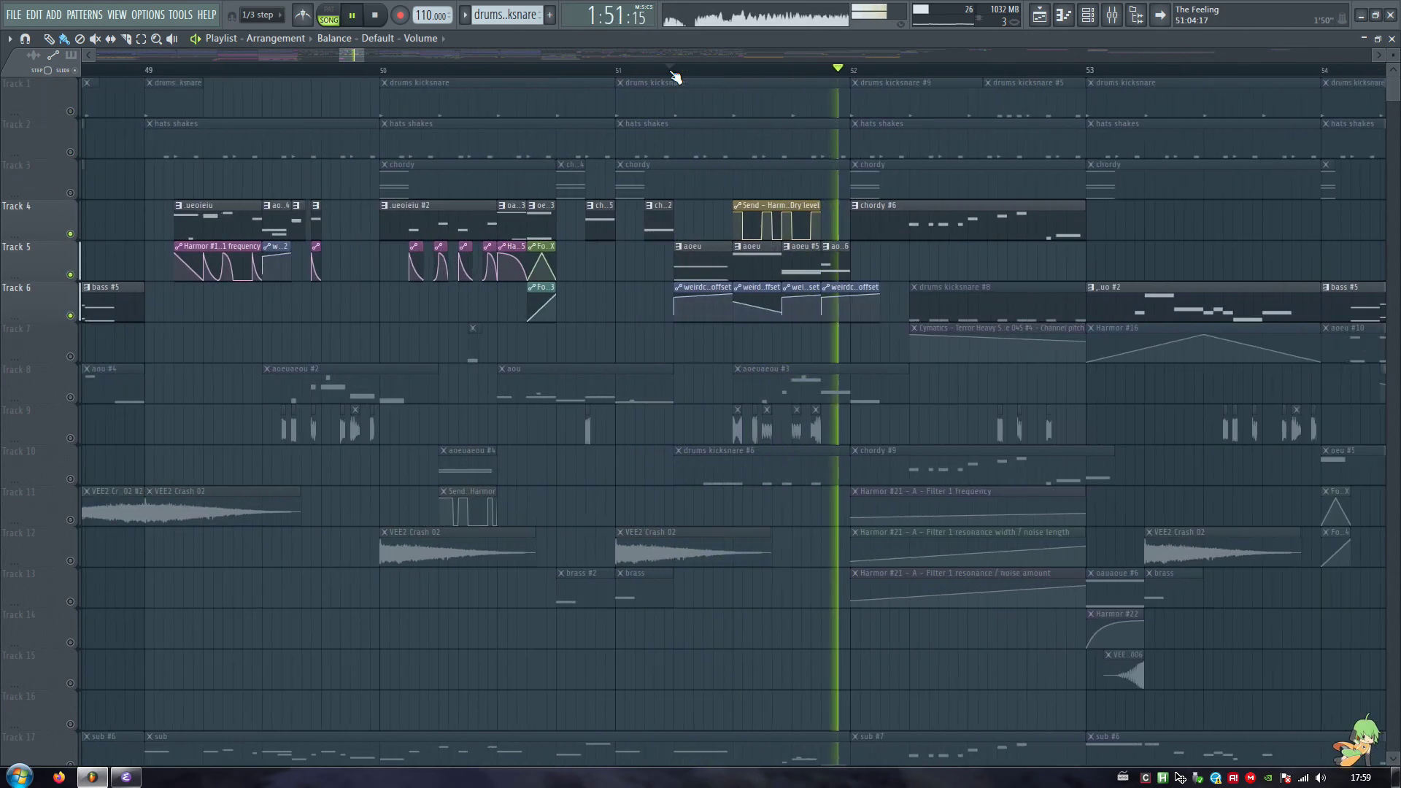
key(space)
- Turn all playlist tracks back on and return to the bass section at bar 233
scroll(672, 70, down, 2)
right_click(74, 278)
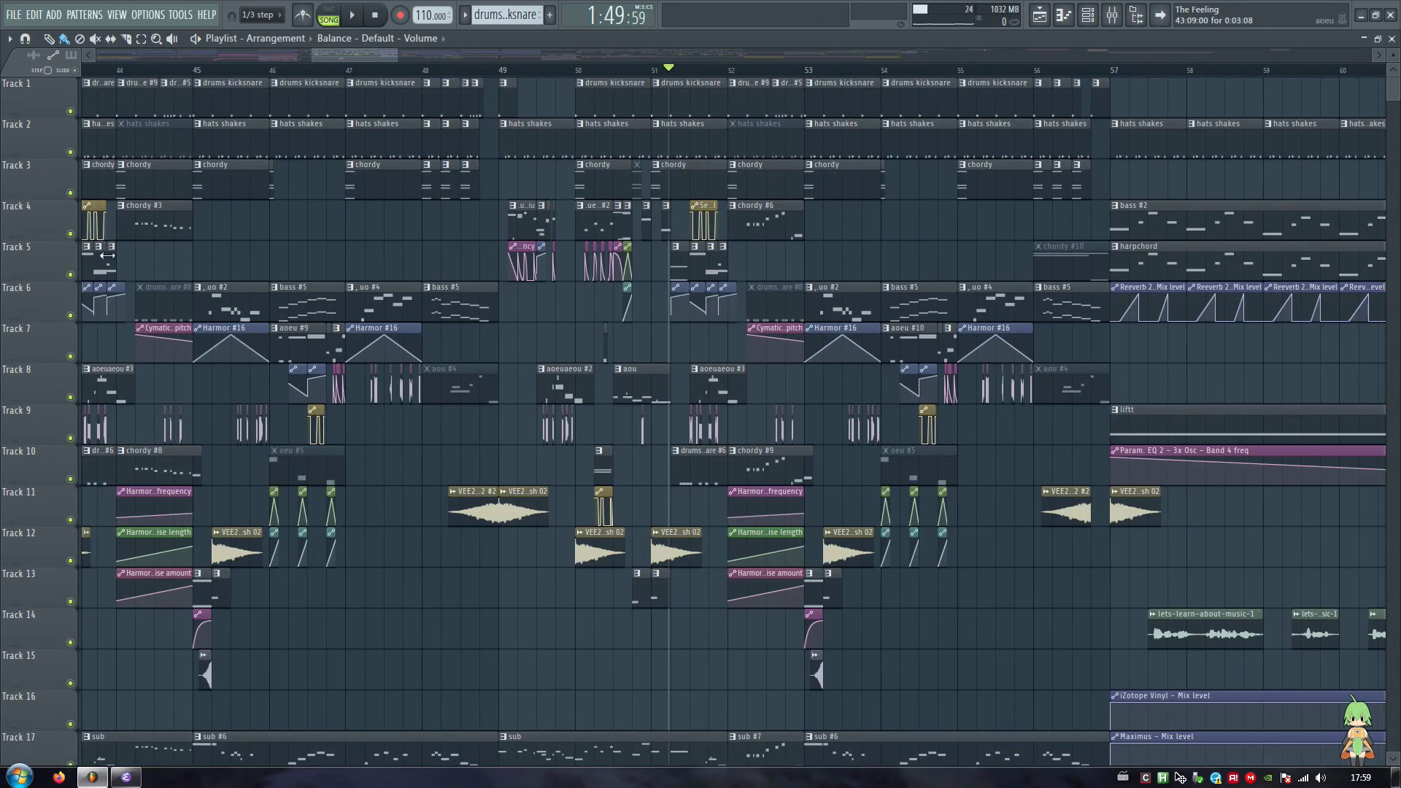
scroll(425, 73, down, 4)
drag(409, 56, 1213, 55)
scroll(1061, 72, up, 3)
scroll(1062, 76, up, 2)
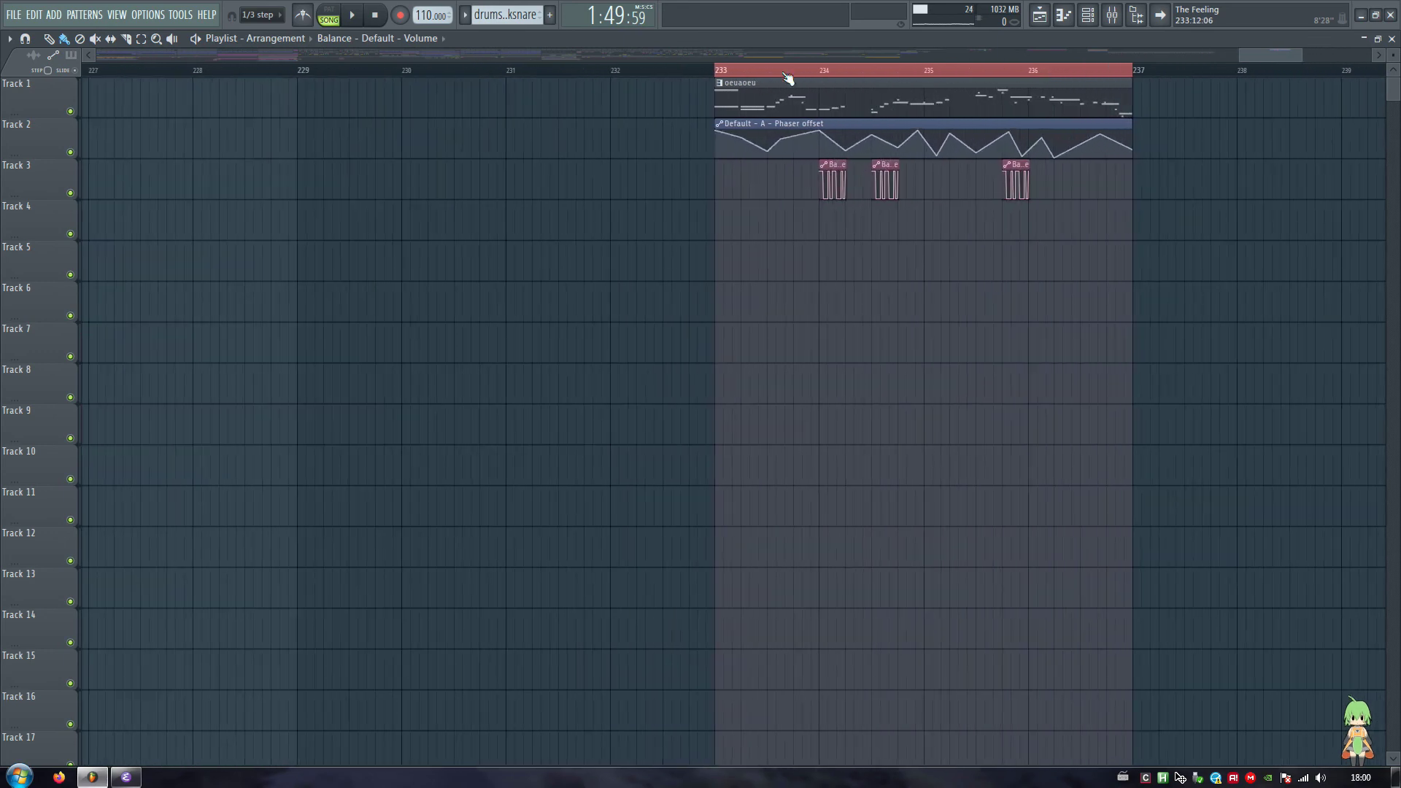
- Play the bass section with its volume gates from bar 233 and stop playback
key(space)
scroll(716, 55, down, 3)
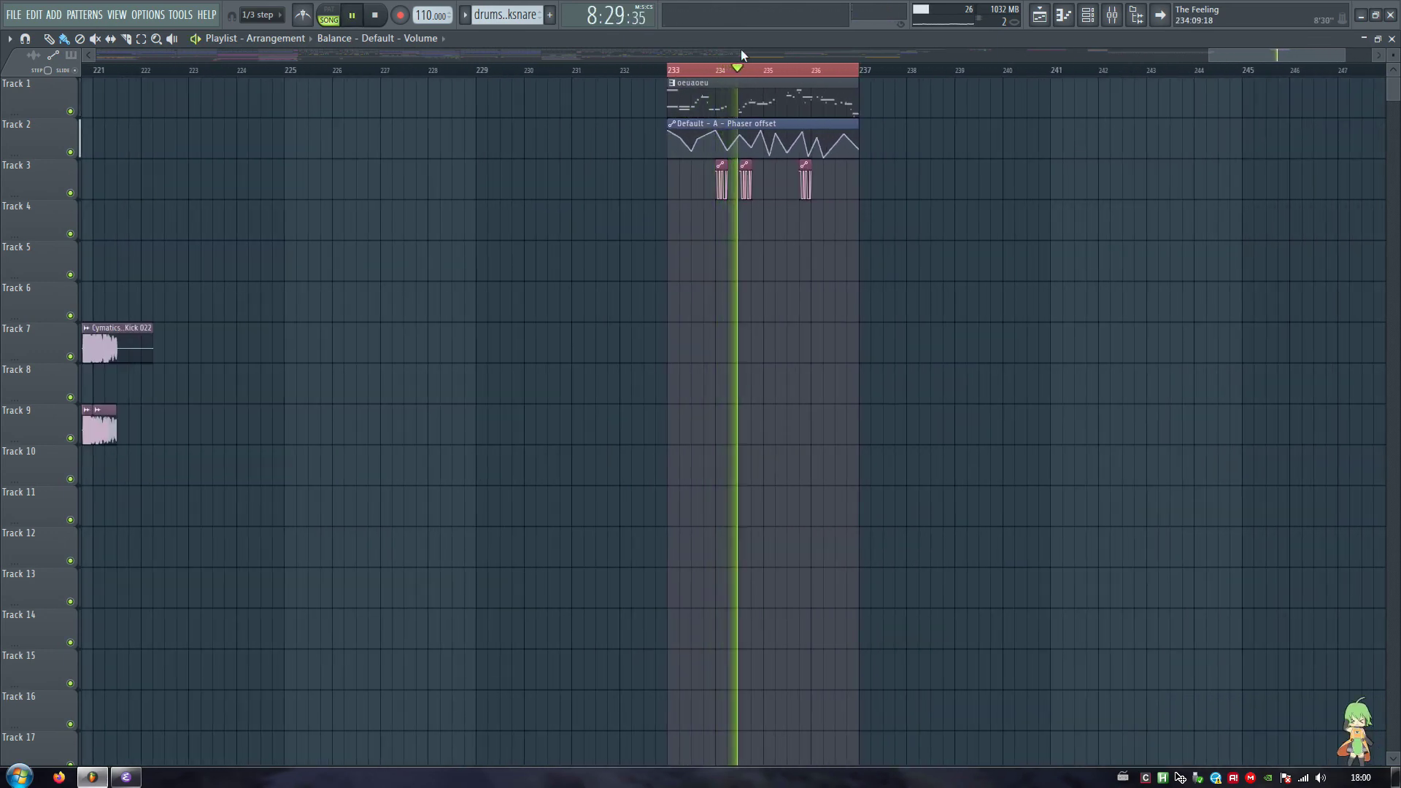
key(space)
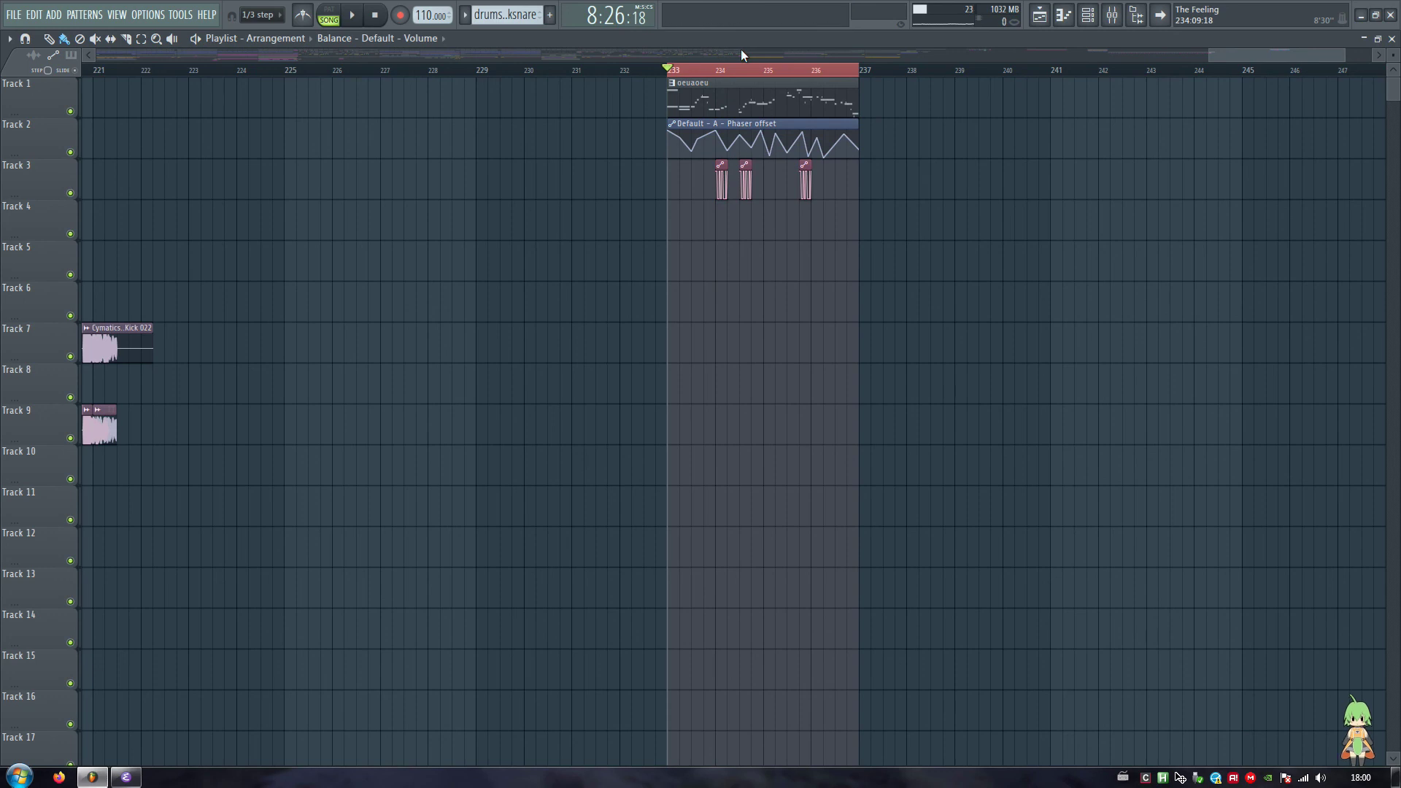